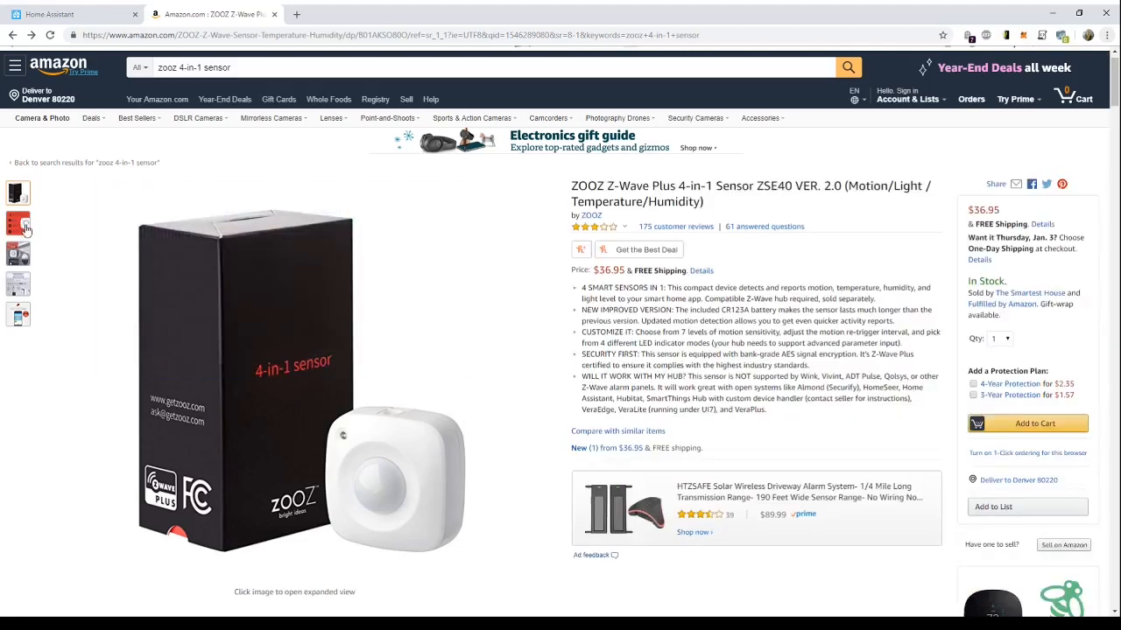
- Look through the product photos of the ZOOZ Z-Wave Plus 4-in-1 Sensor listing, ending on the first one
mouse_move(25, 226)
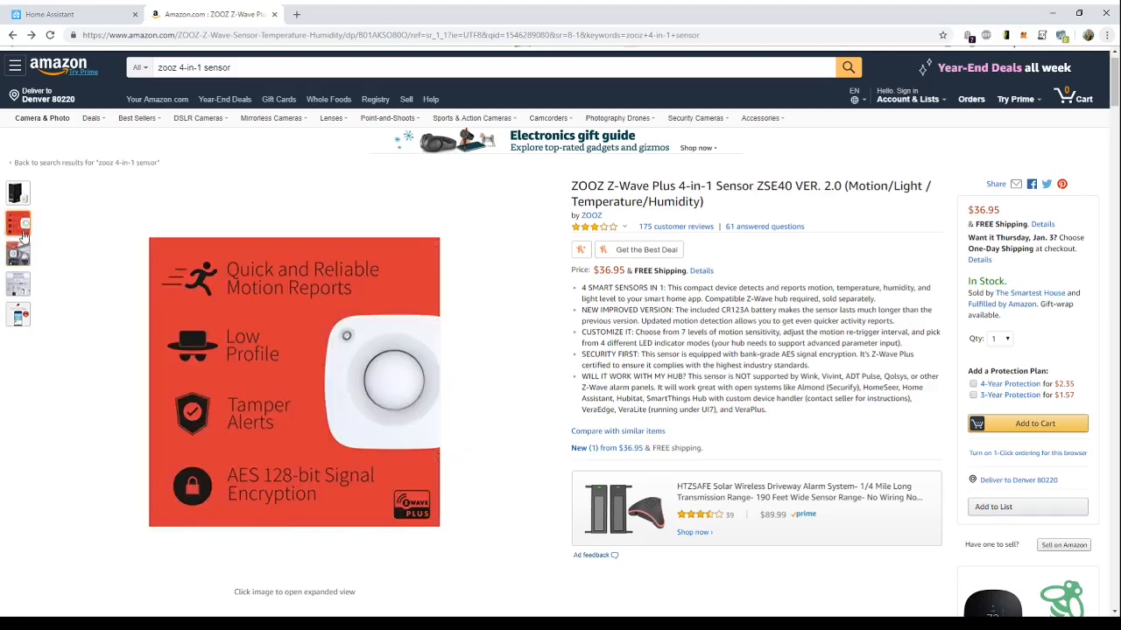
mouse_move(19, 263)
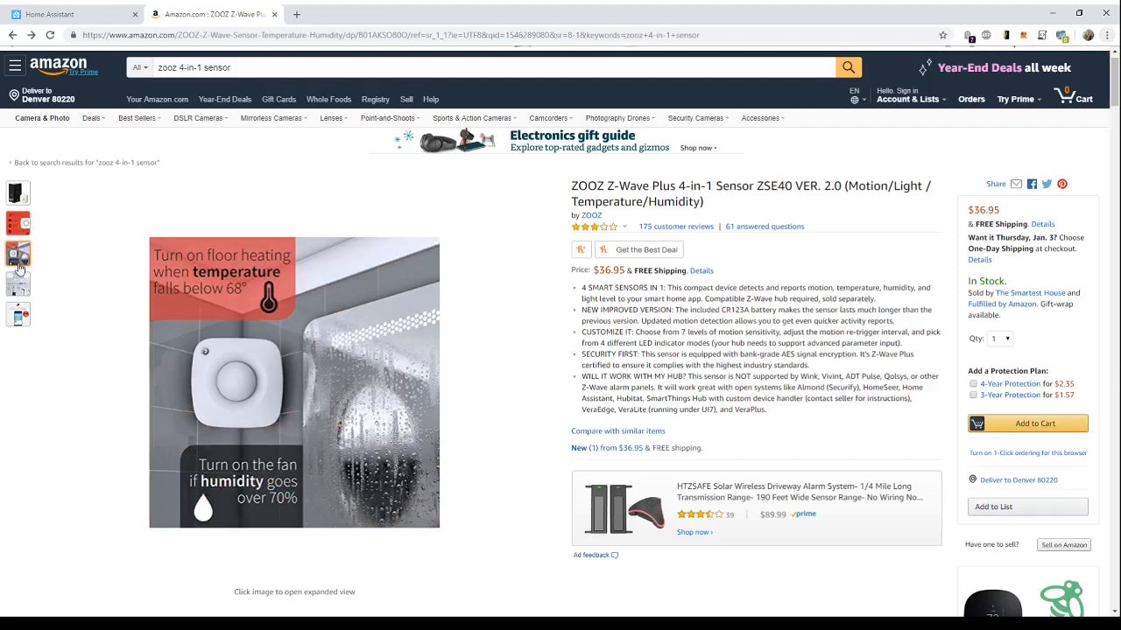
mouse_move(19, 284)
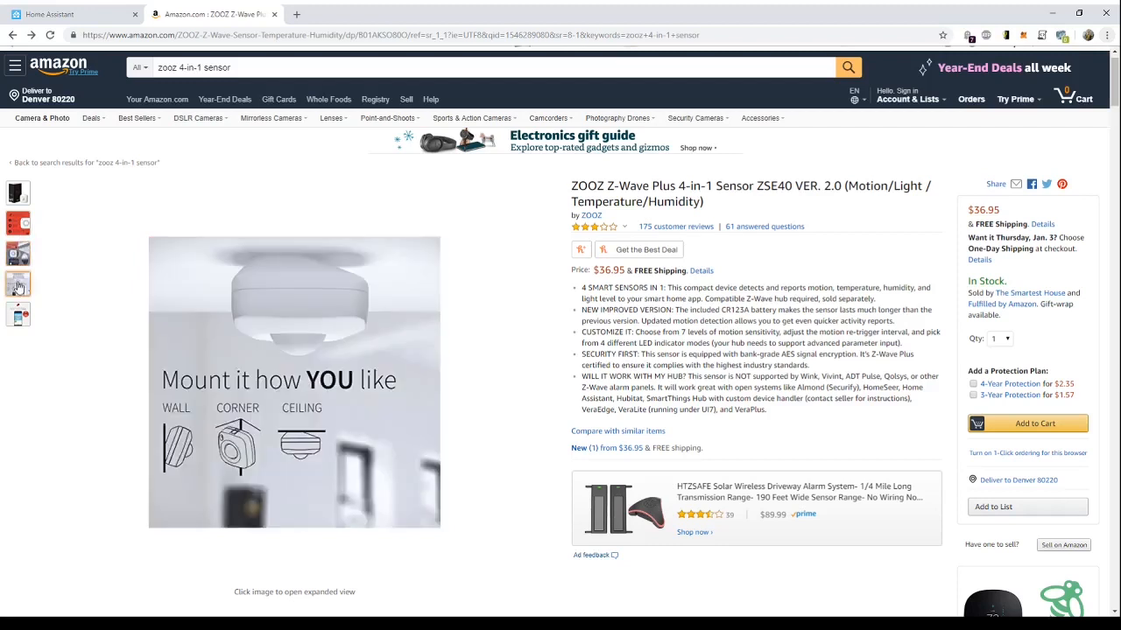
mouse_move(23, 318)
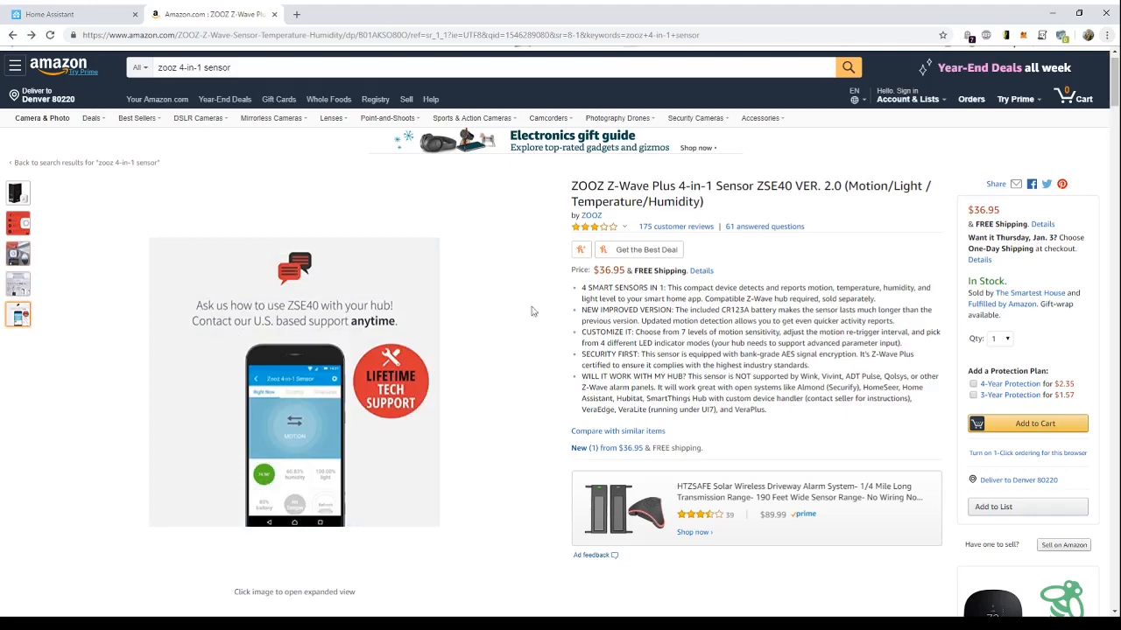
mouse_move(18, 194)
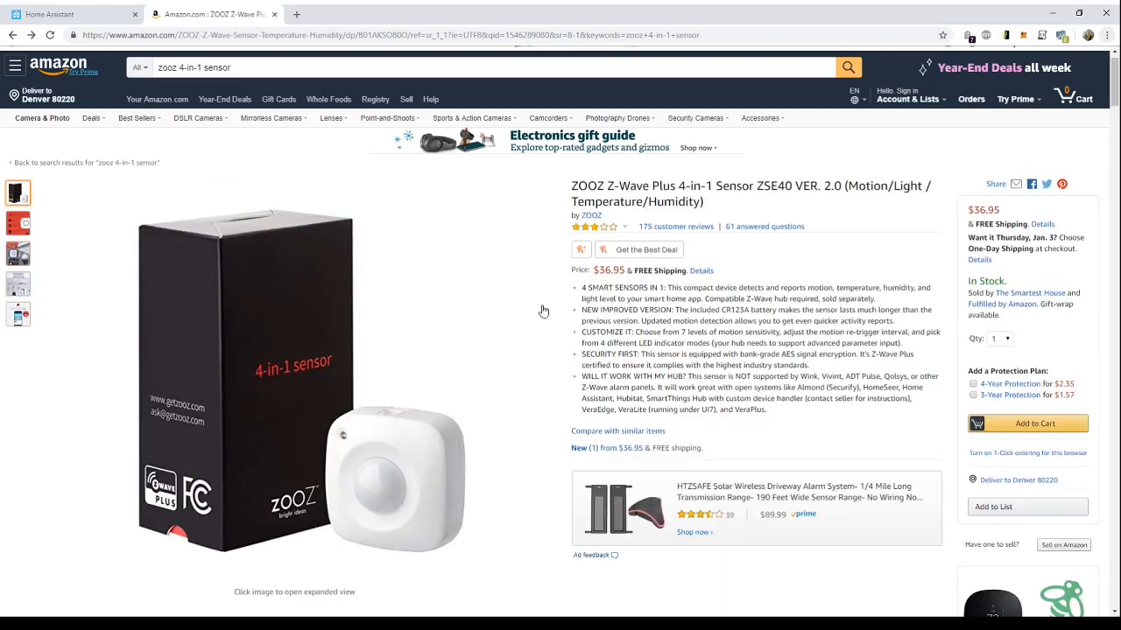
- Switch to Home Assistant and open the Z-Wave network configuration
click(70, 14)
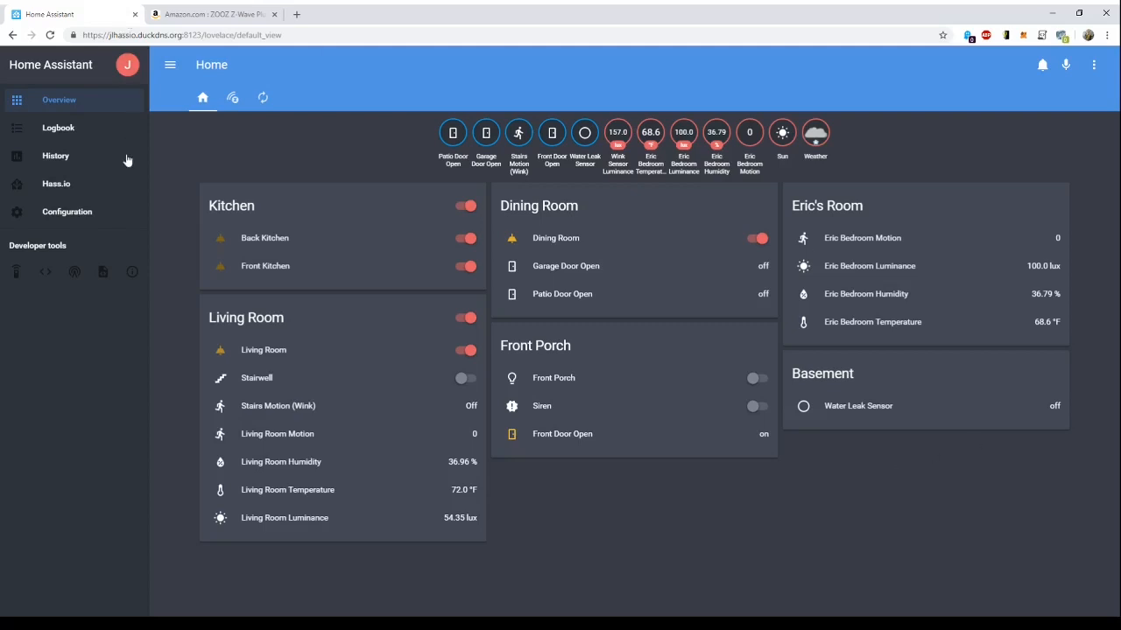
click(82, 213)
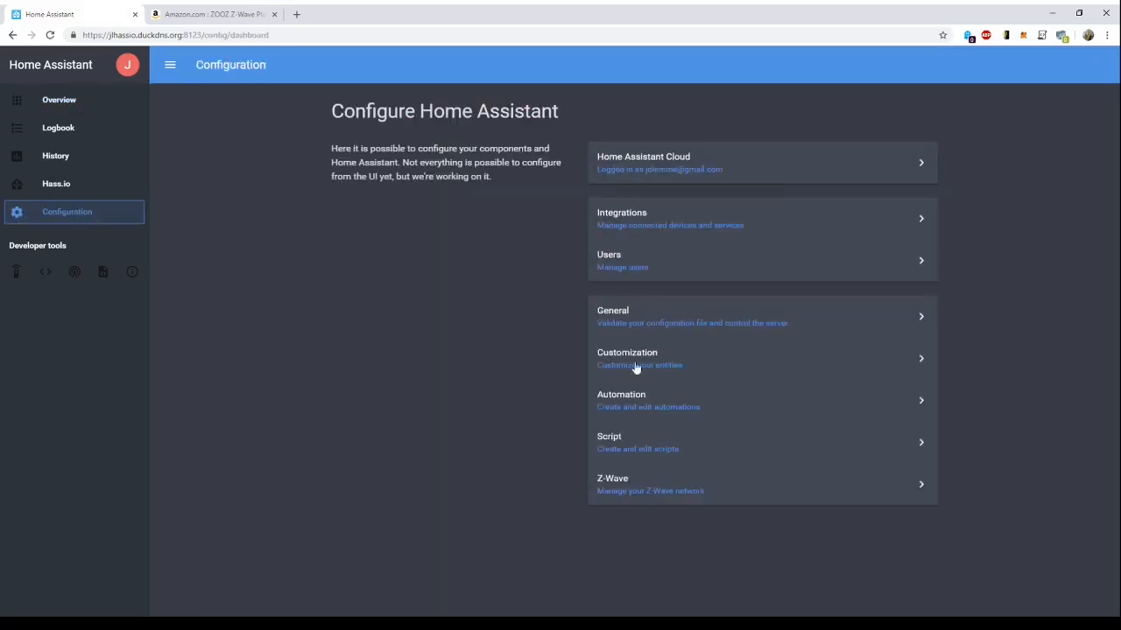
click(613, 483)
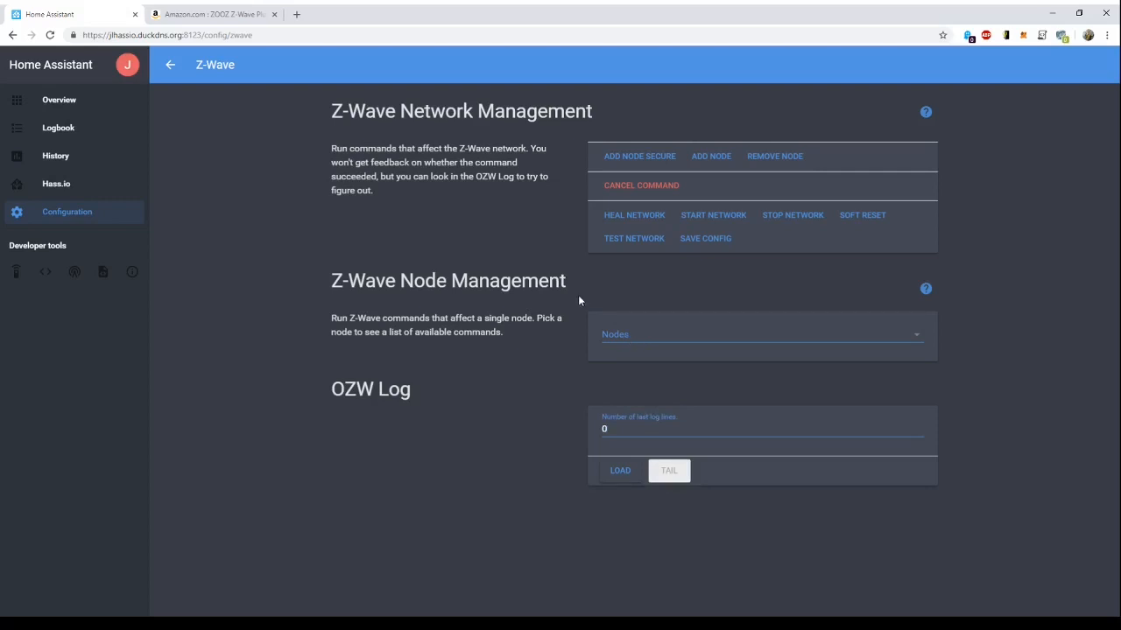
- Review the existing devices in the Z-Wave node list without selecting any
click(618, 342)
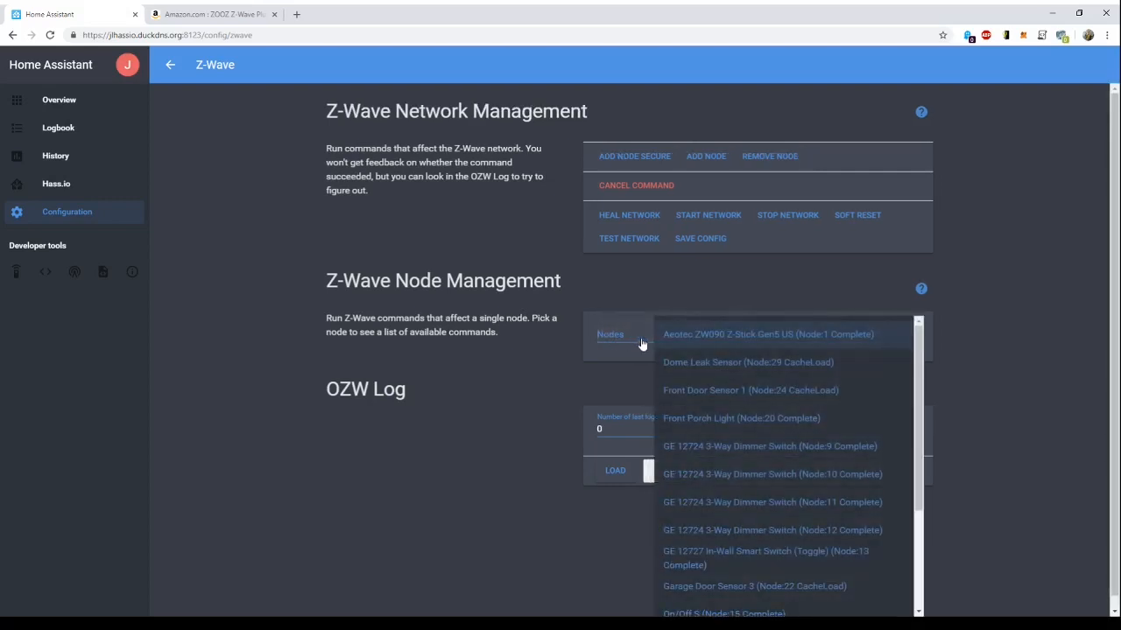
scroll(734, 420, down, 3)
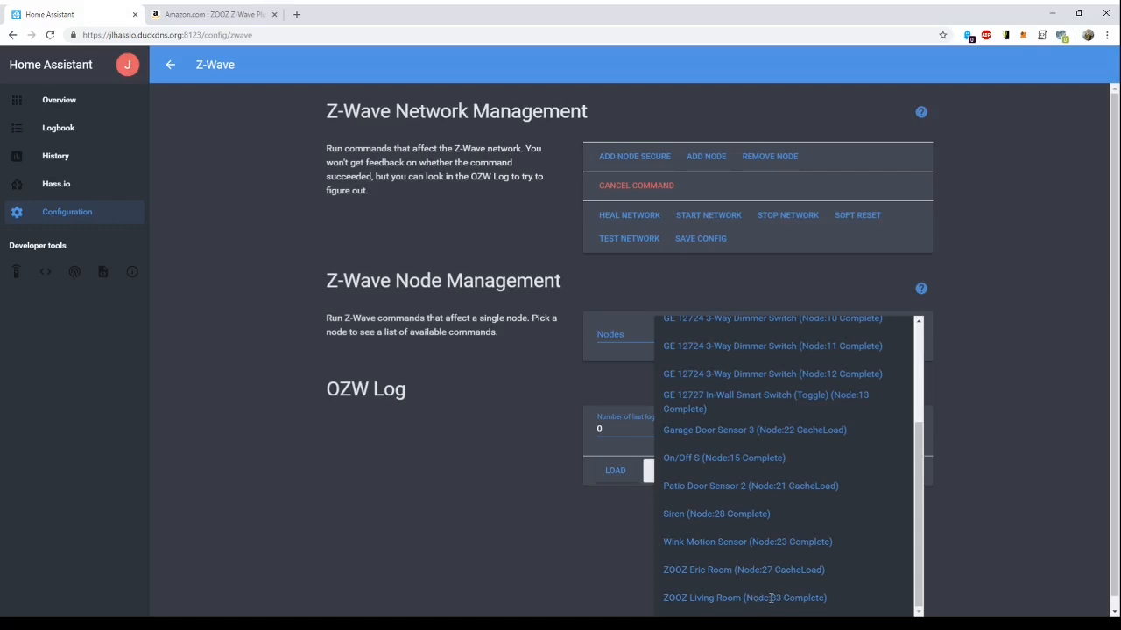
click(972, 354)
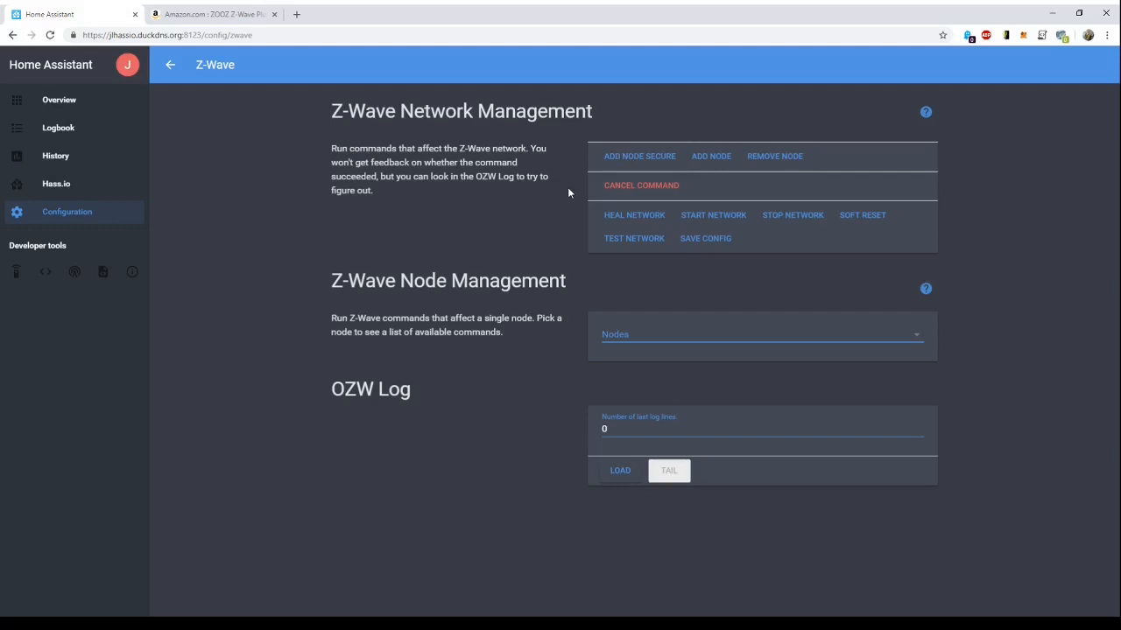
- Start secure inclusion of a new Z-Wave node and tail the last 50 lines of the OZW log
click(643, 162)
drag(638, 426, 564, 427)
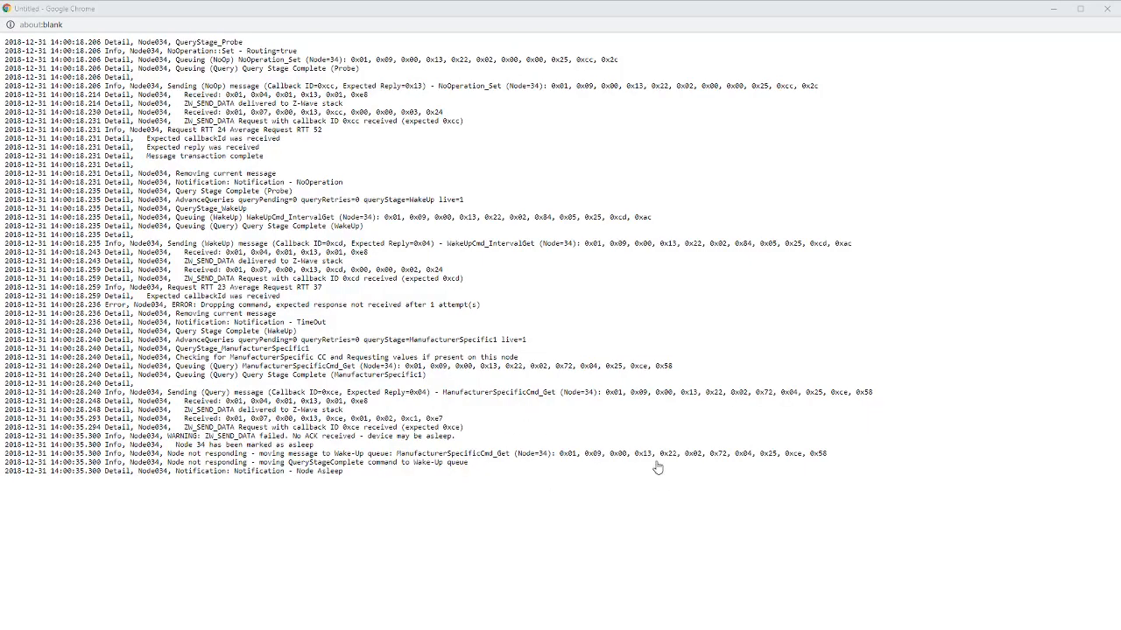
- Examine the Node034 entries in the OZW log for the inclusion and node query progress
click(377, 419)
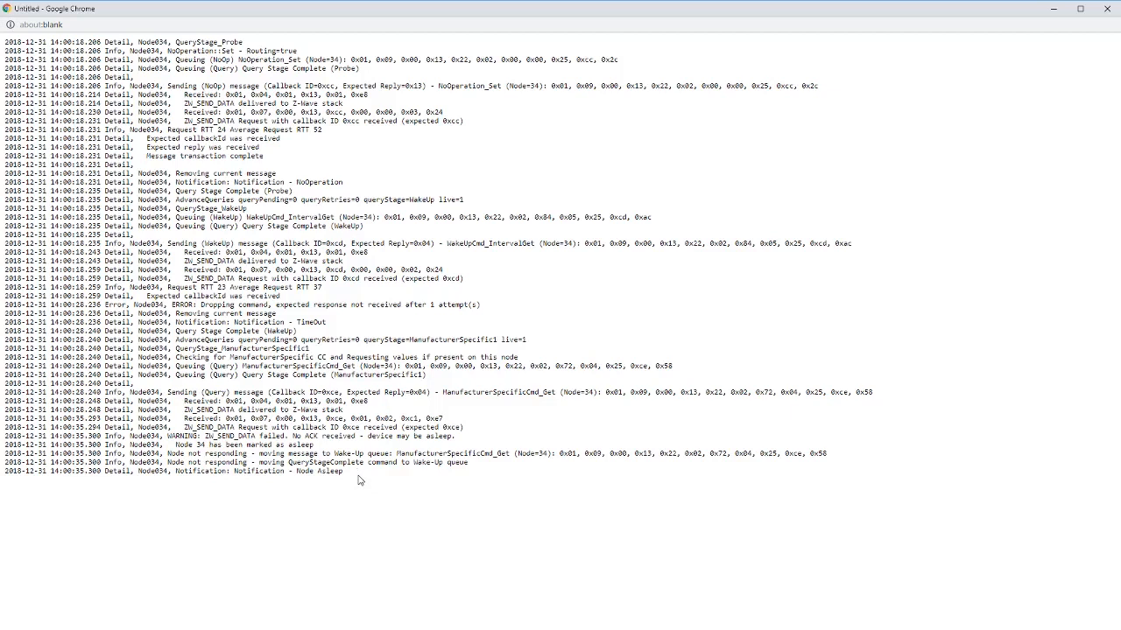
double_click(151, 86)
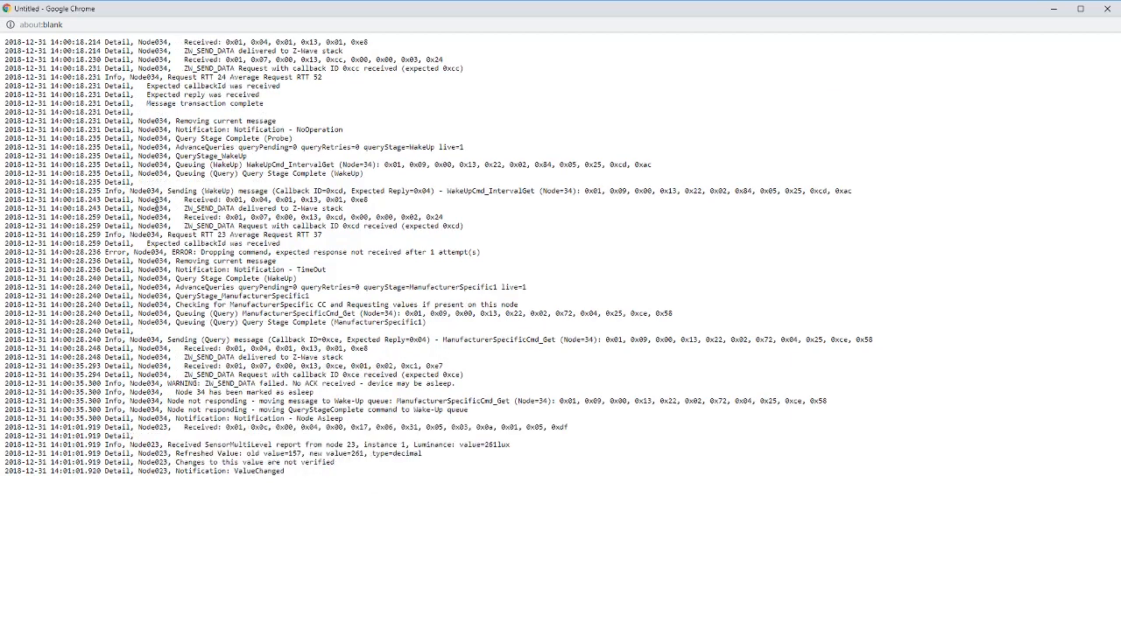
drag(136, 194, 159, 191)
double_click(151, 262)
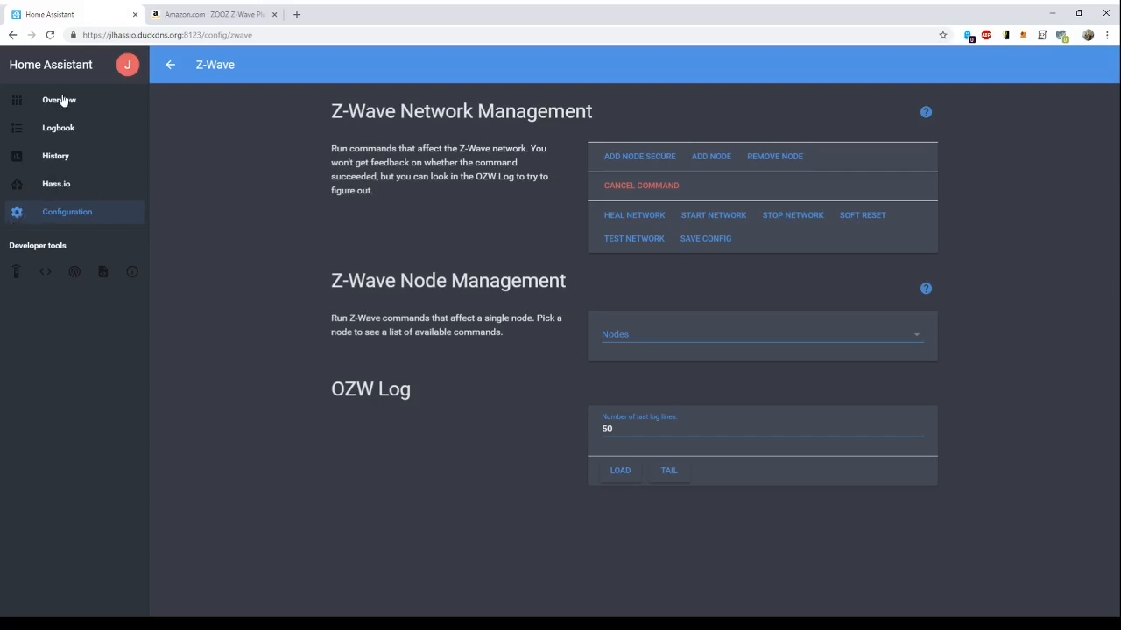
- Open the Hass.io system page
click(66, 184)
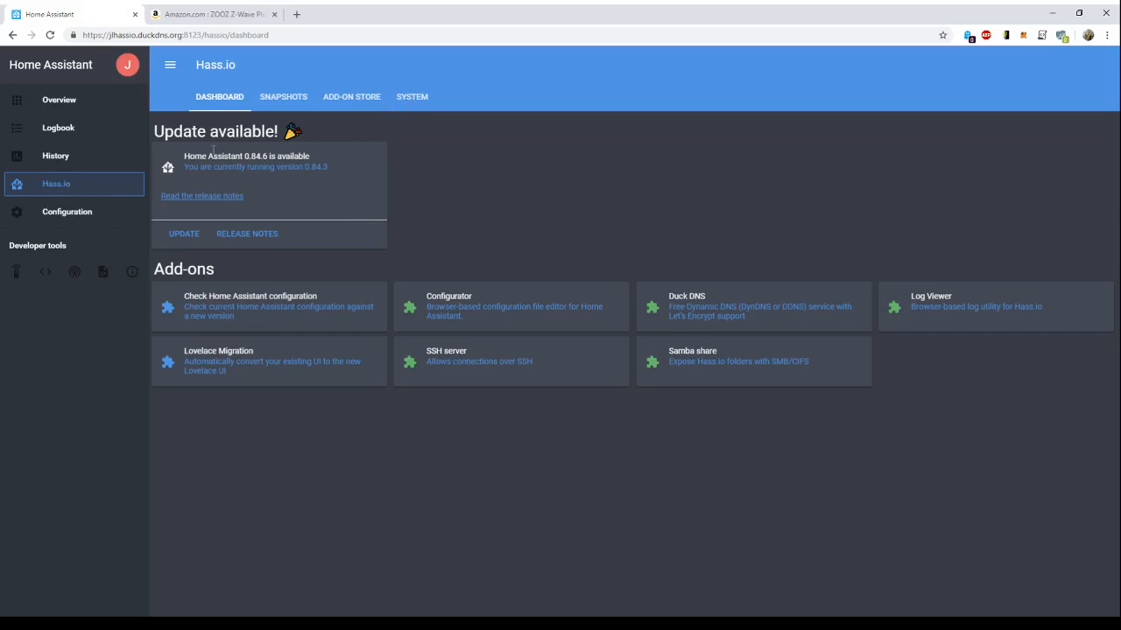
click(409, 99)
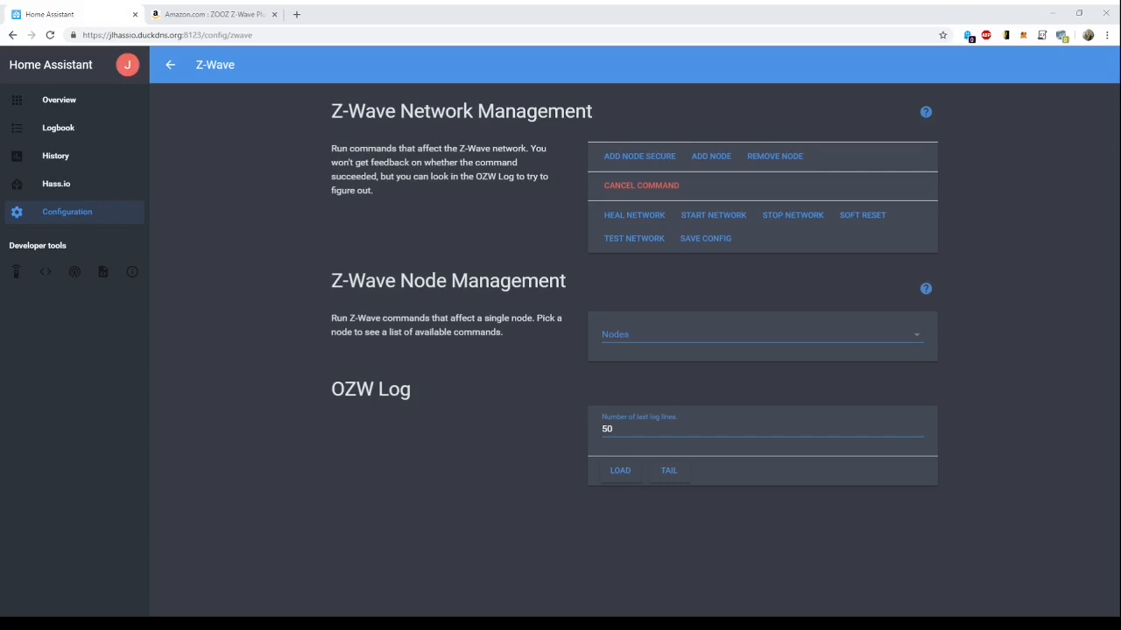
- Select Unknown Node 34 in Z-Wave node management and refresh the node
click(701, 334)
scroll(742, 529, down, 5)
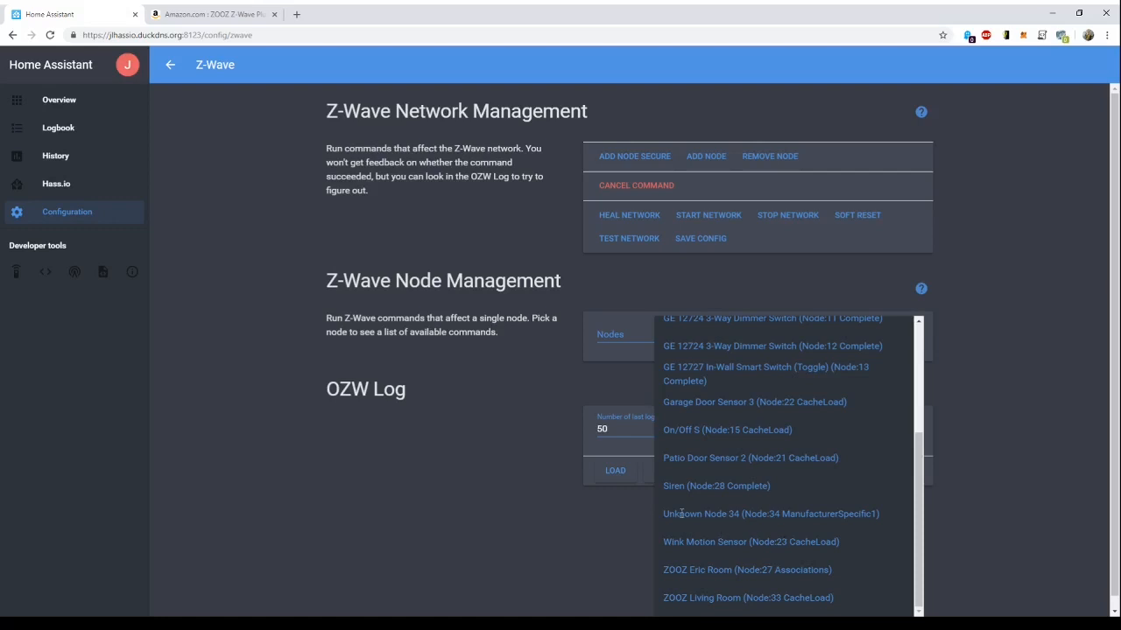
click(714, 513)
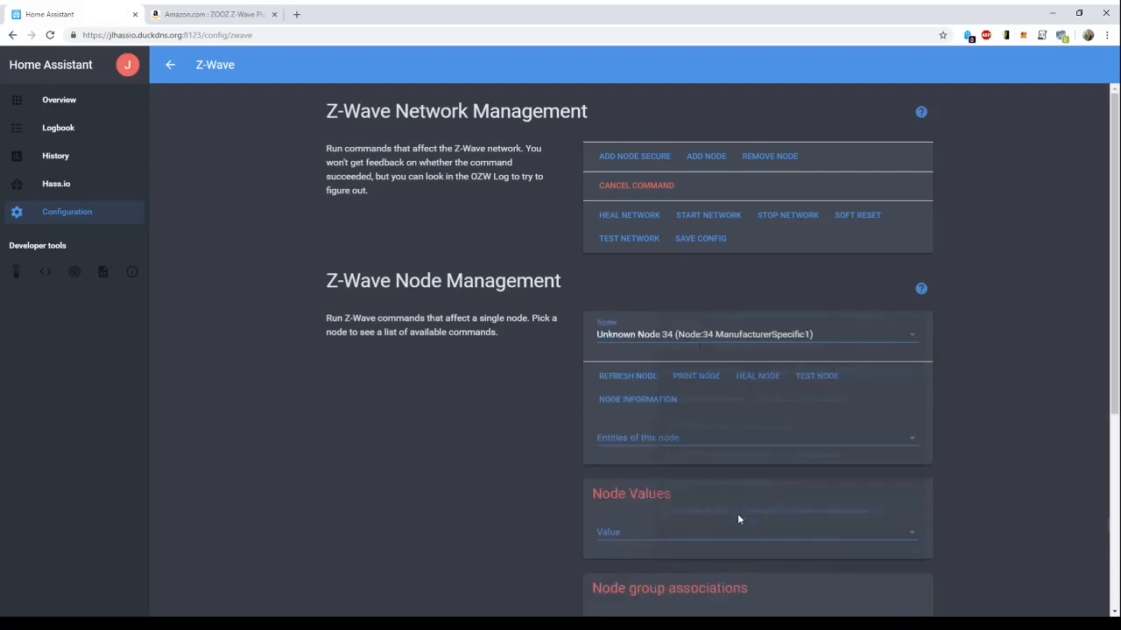
click(637, 378)
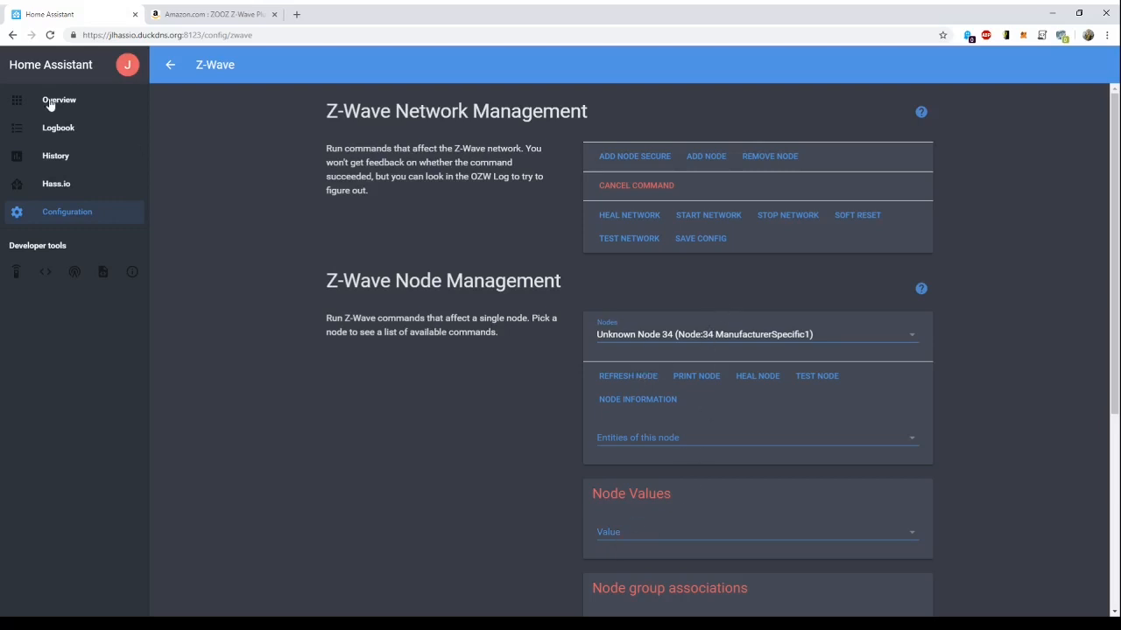
- Leave and reopen the Z-Wave configuration so the node list reloads, and select Unknown Node 34 again
click(53, 130)
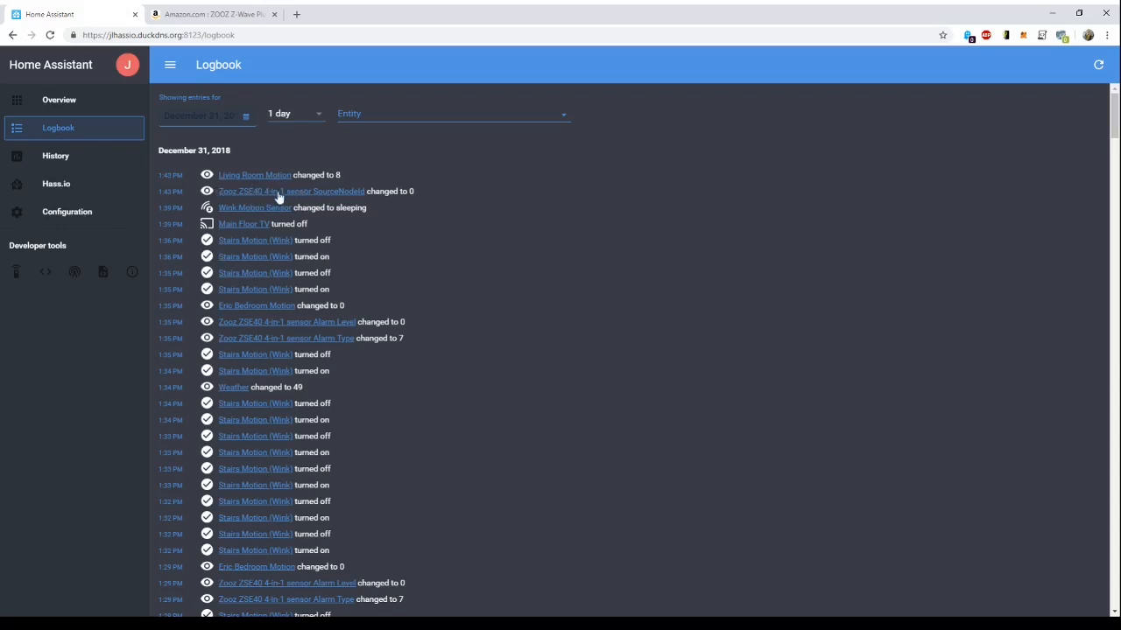
click(42, 215)
click(613, 488)
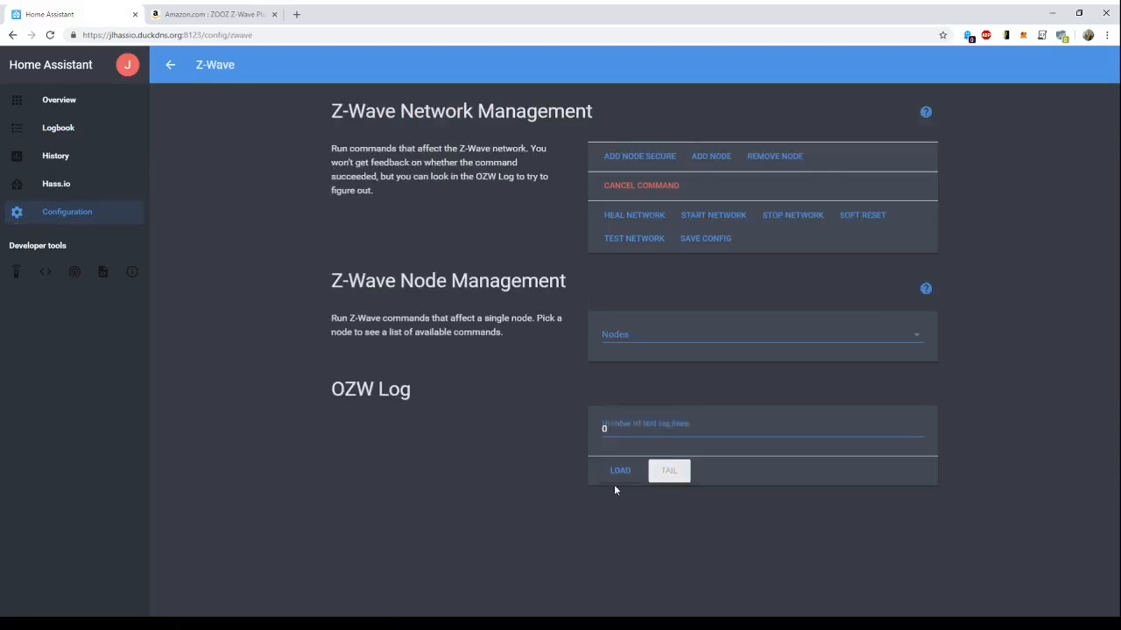
click(653, 335)
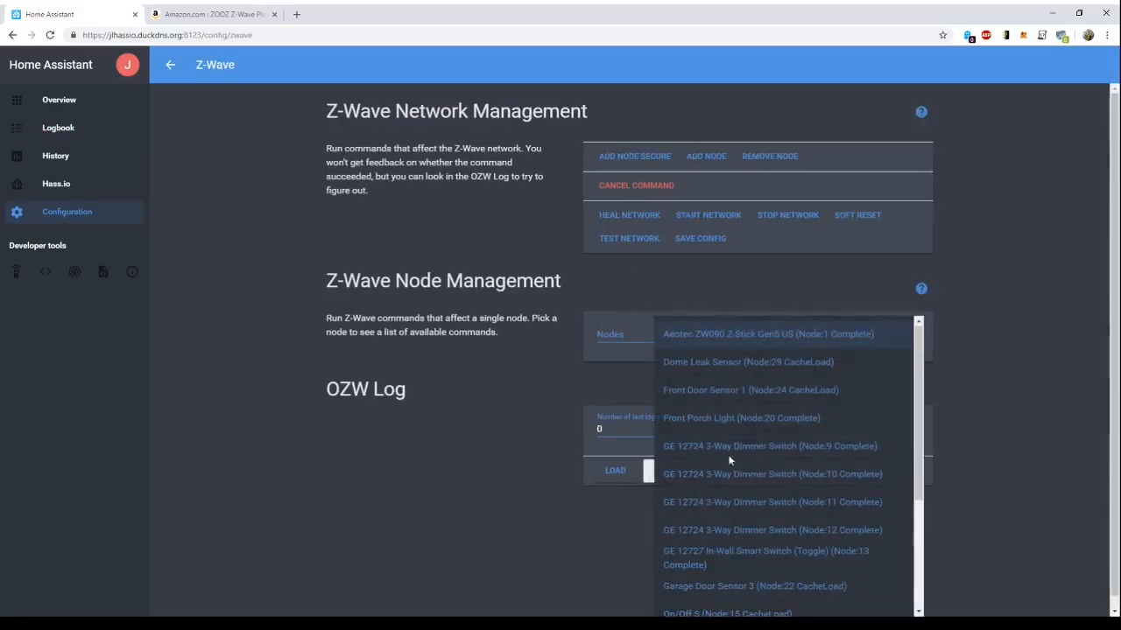
scroll(728, 481, down, 5)
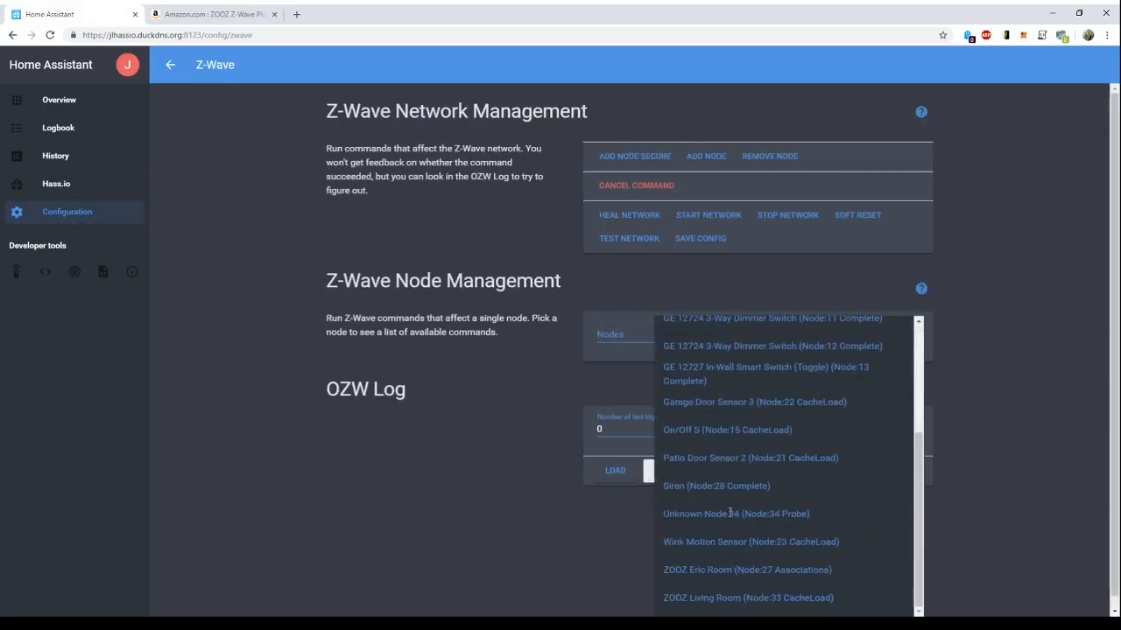
click(728, 514)
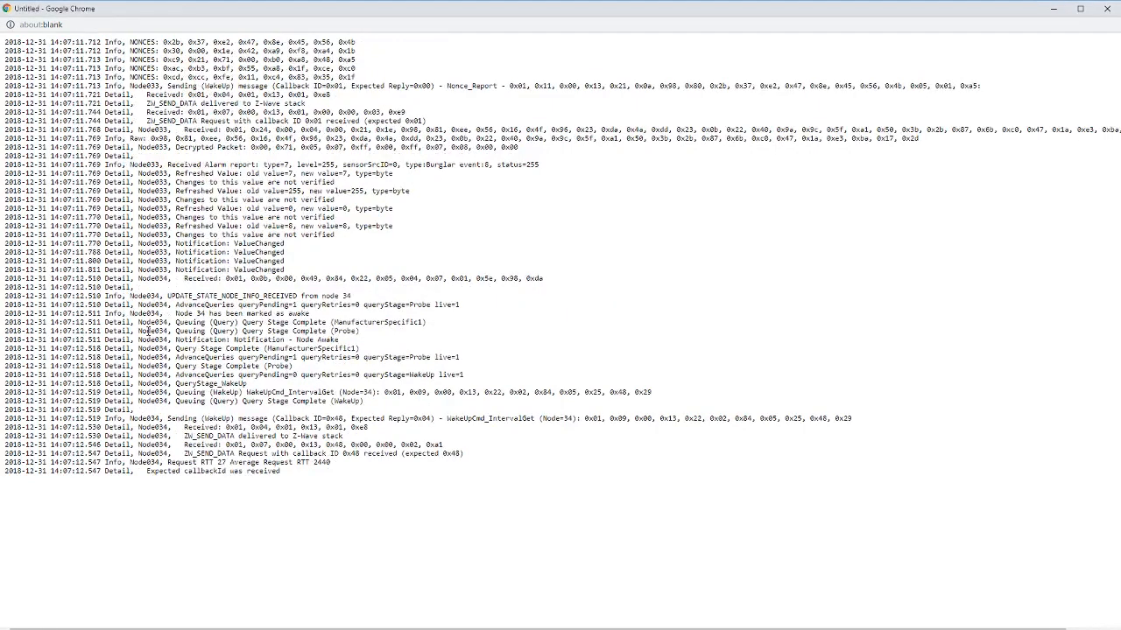
- Examine the Node034 entries in the tailed OZW log for awake, query stage and asleep status, and put the log window away
drag(145, 332, 168, 342)
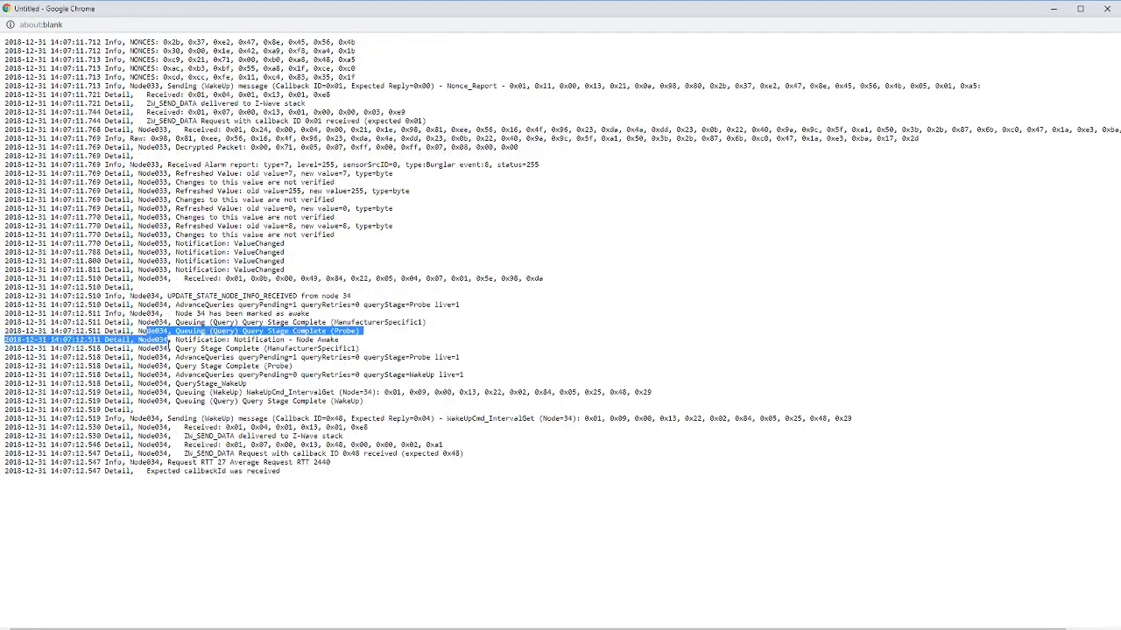
click(164, 356)
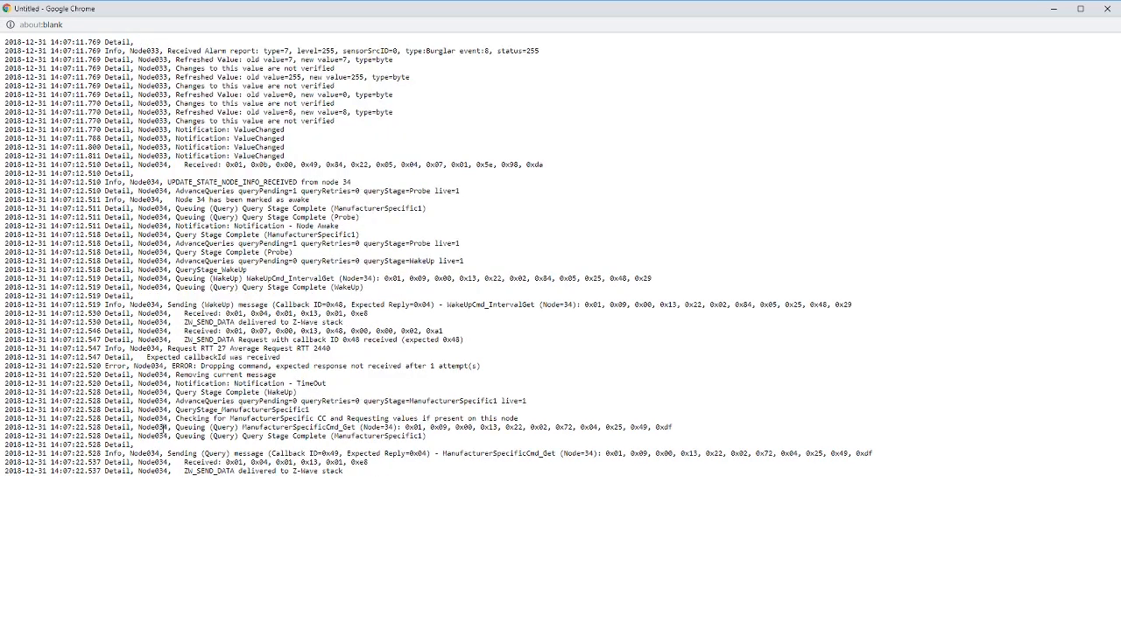
drag(161, 428, 189, 426)
click(235, 427)
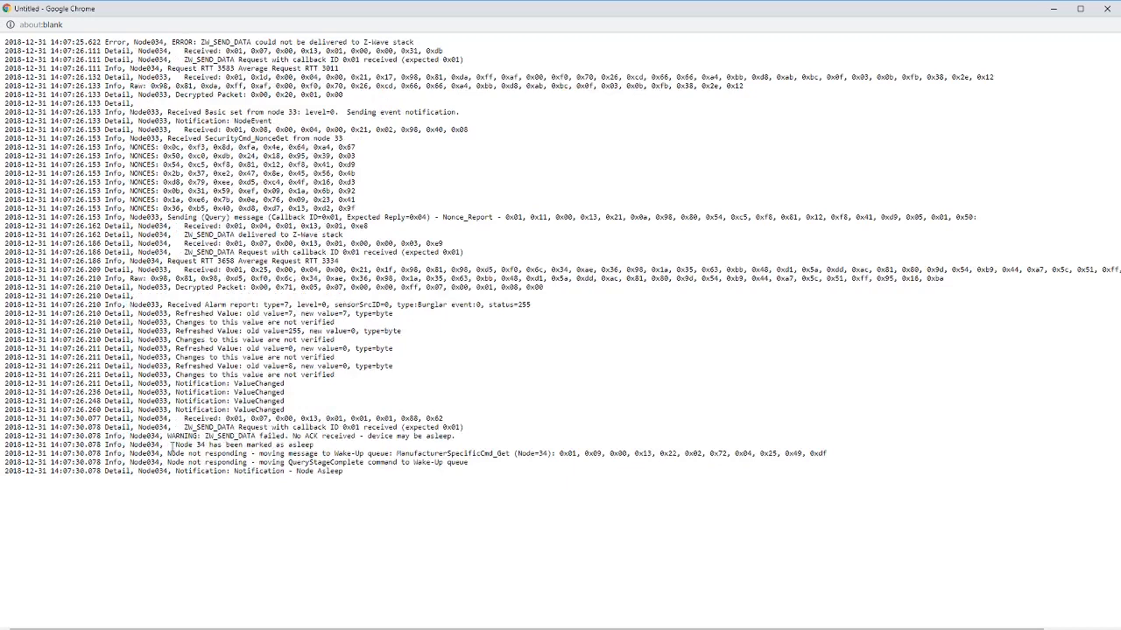
drag(131, 444, 264, 446)
click(264, 446)
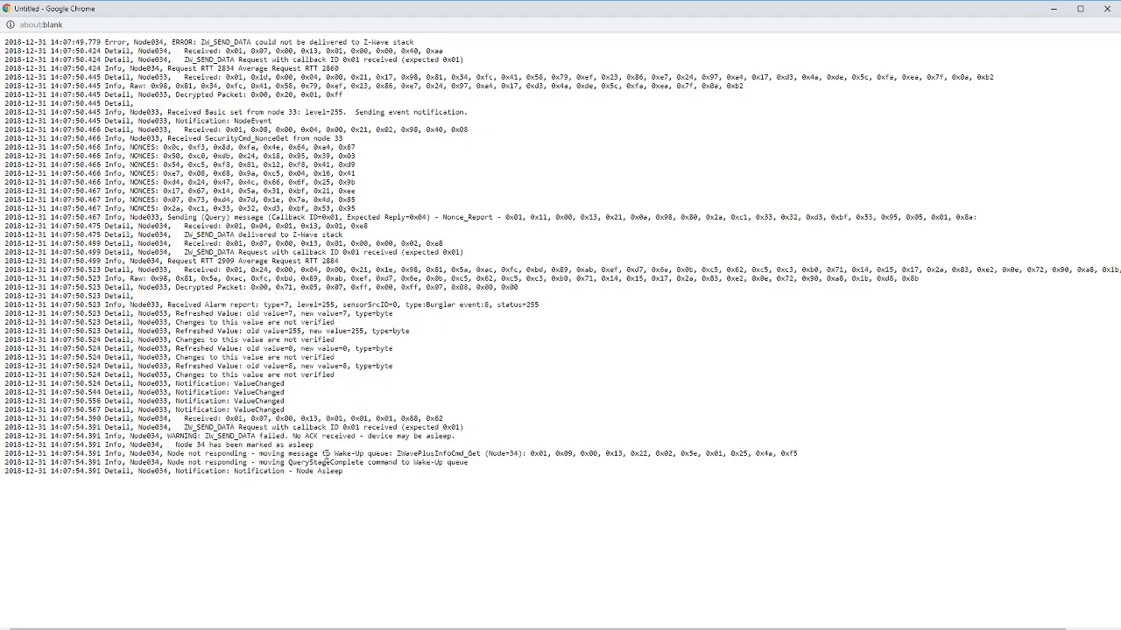
drag(171, 447, 298, 445)
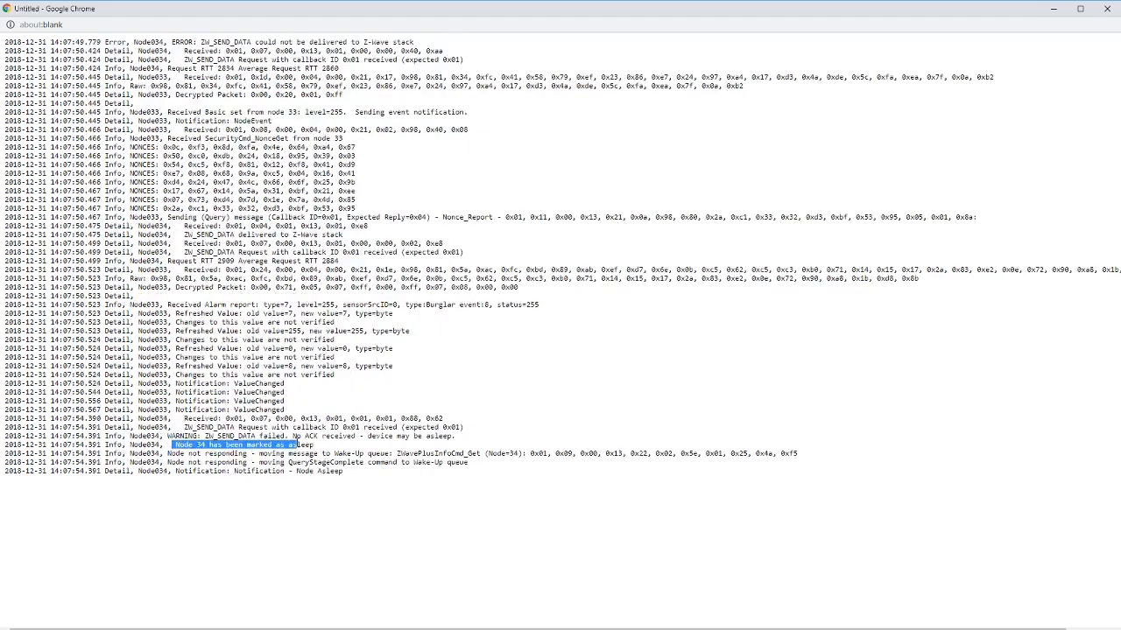
click(297, 444)
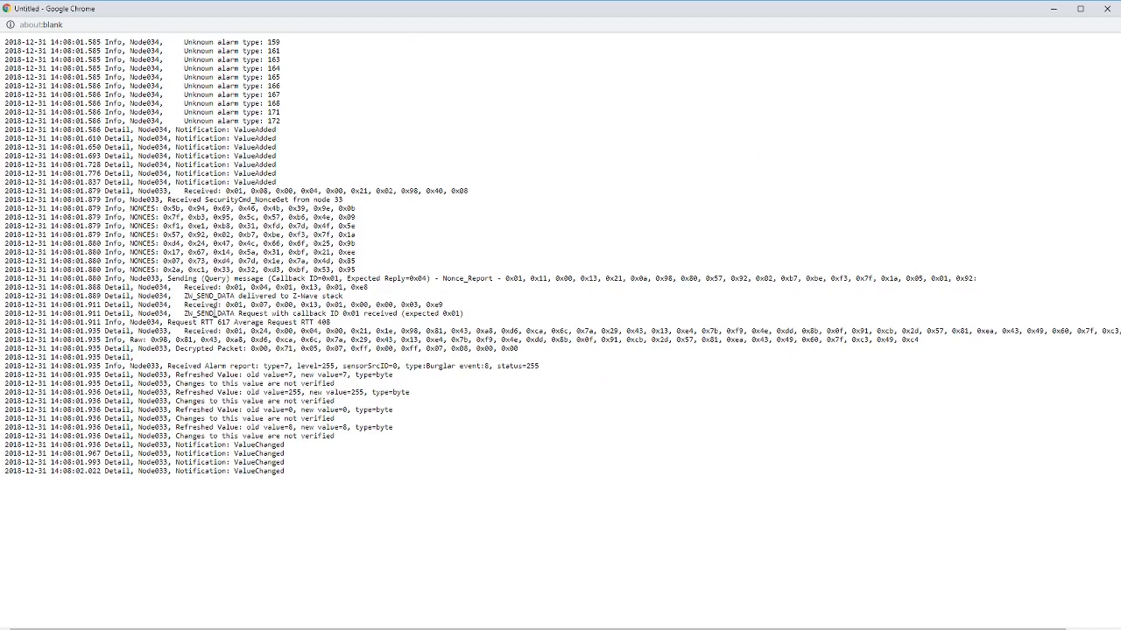
click(1053, 13)
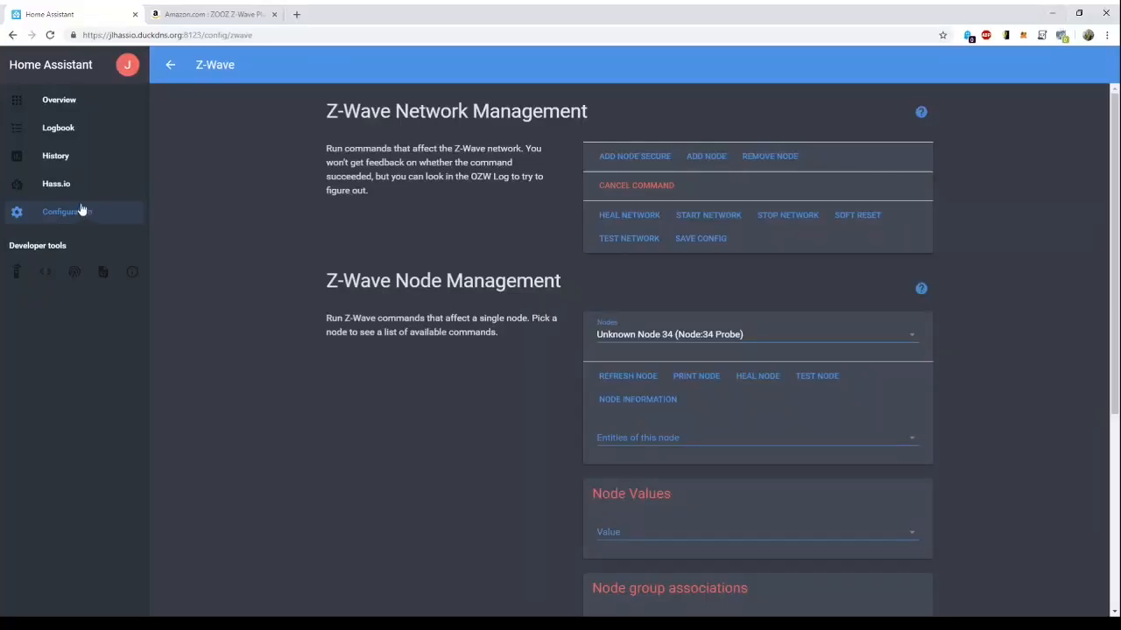
- Reload the Z-Wave configuration page and select the Zooz ZSE40 4-in-1 sensor (Node 34) in node management
click(49, 35)
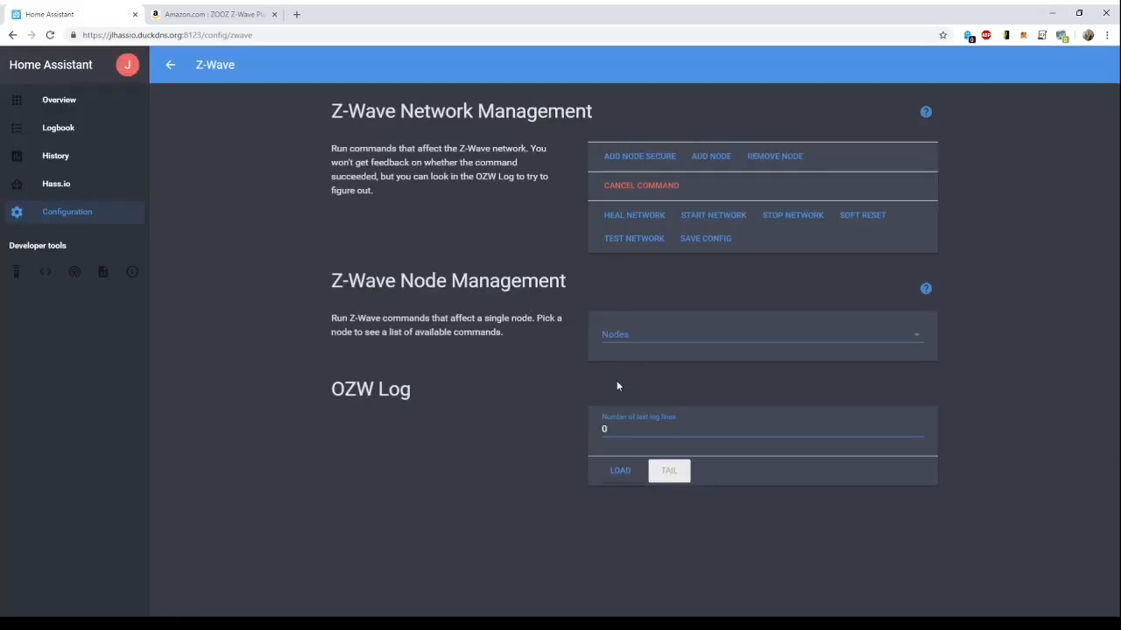
click(638, 350)
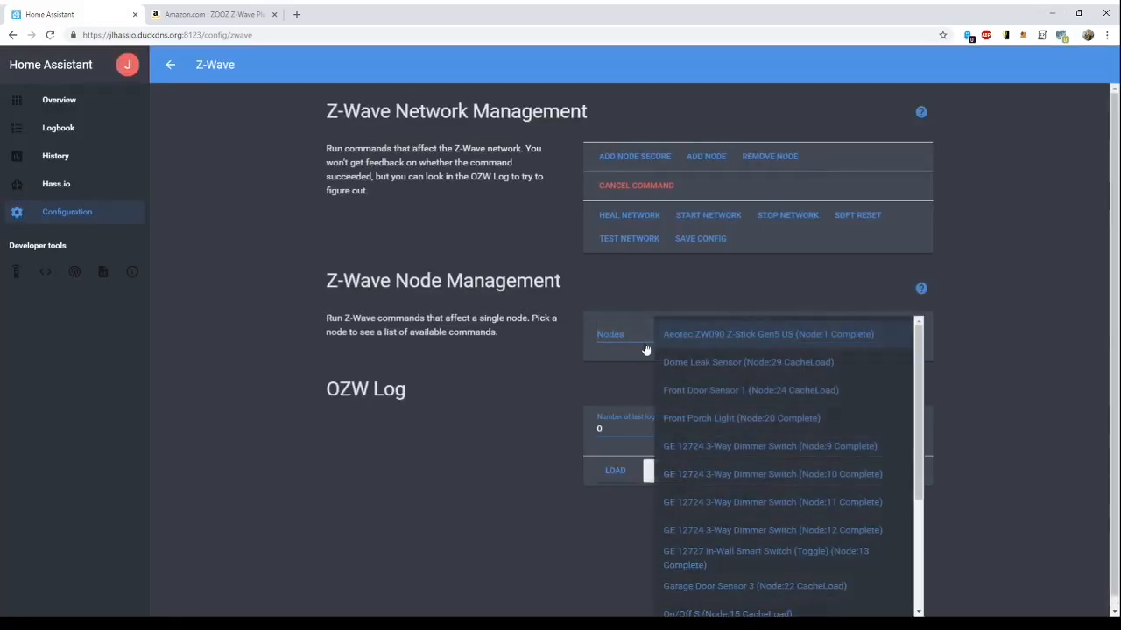
scroll(745, 509, down, 5)
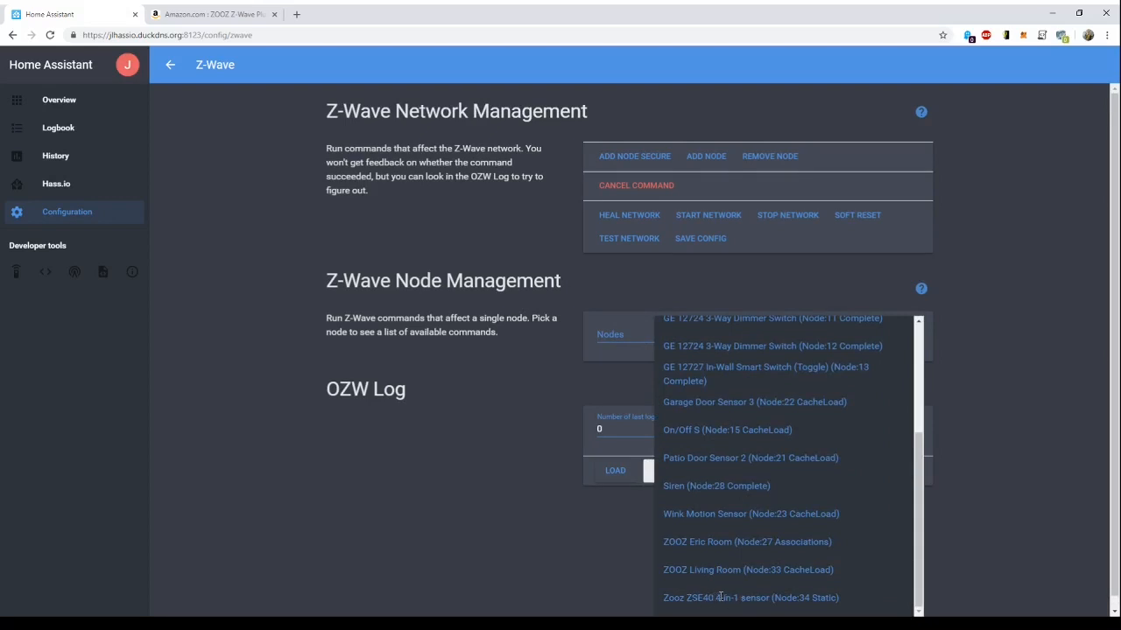
click(816, 598)
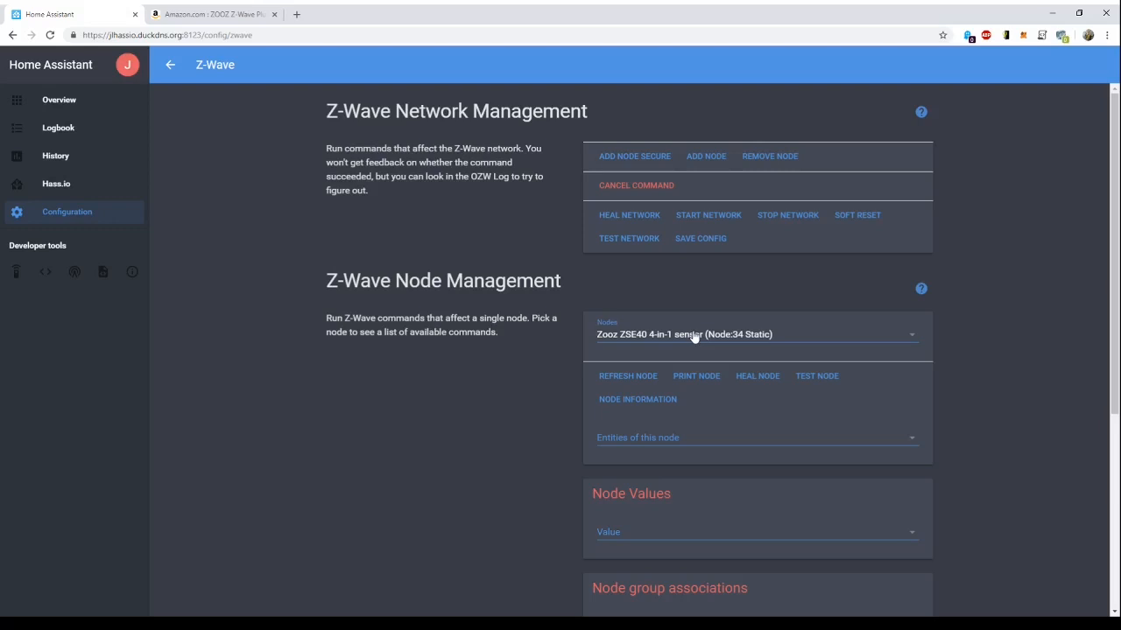
click(636, 336)
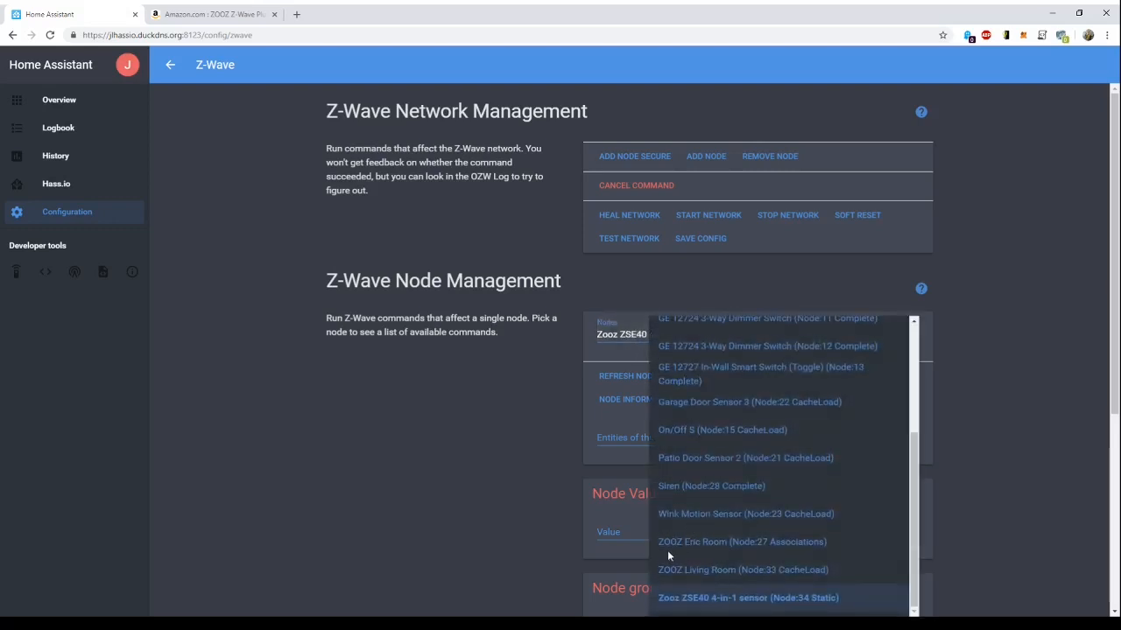
click(687, 597)
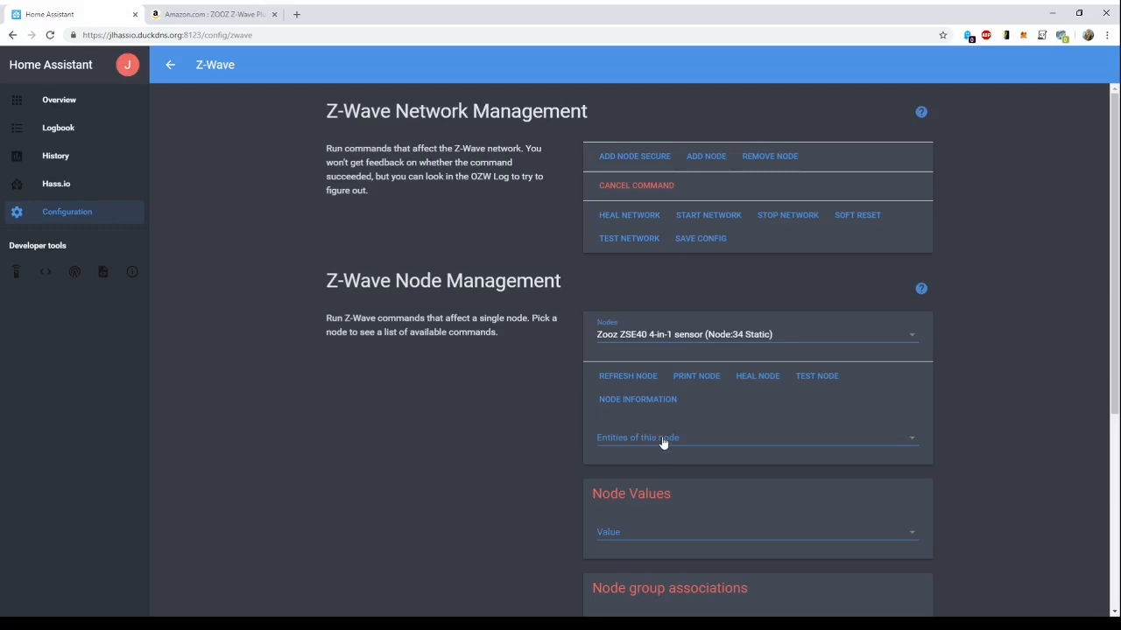
- Name the node "Master Bedroom ZOOZ" in its node information settings, save it, and check the node ID and node name
click(651, 401)
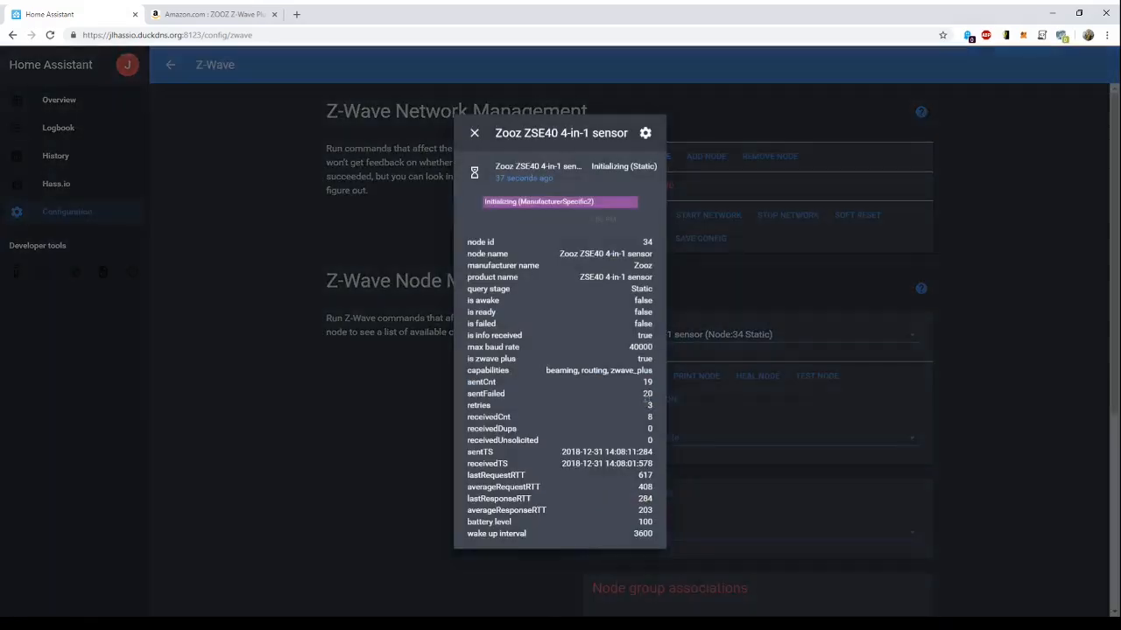
click(646, 135)
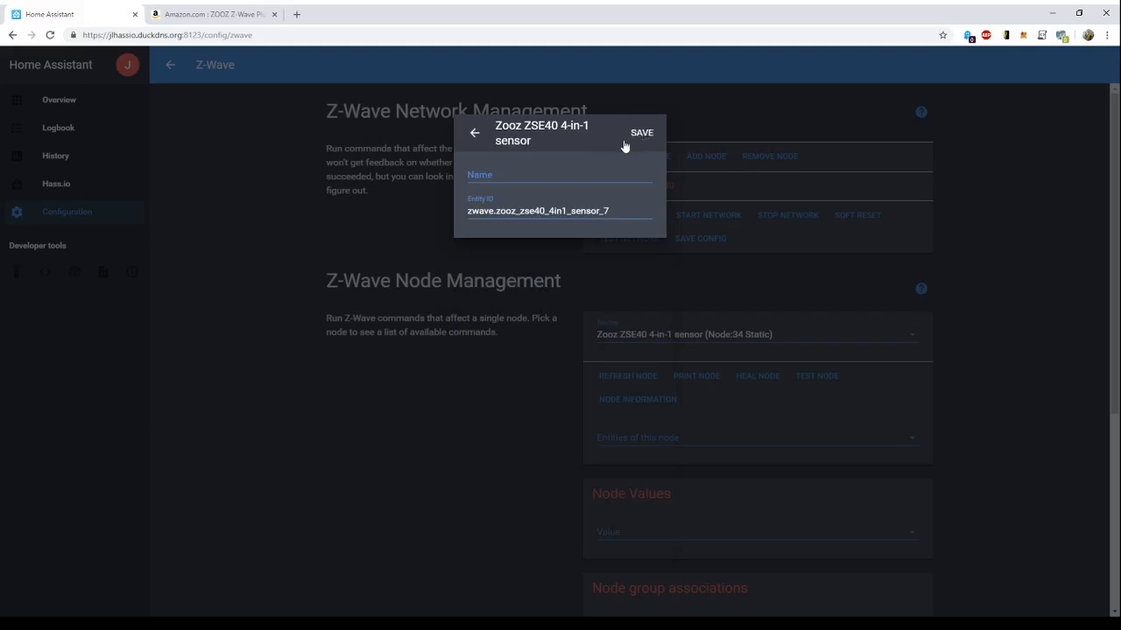
click(510, 176)
text(Master Bedroom ZOOZ)
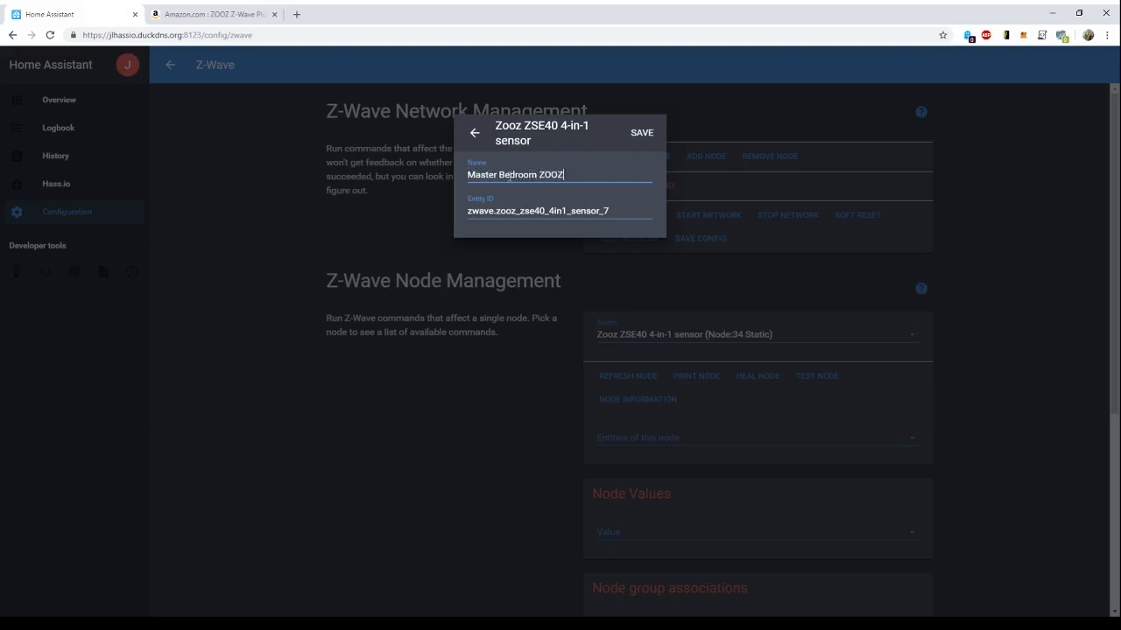
click(639, 132)
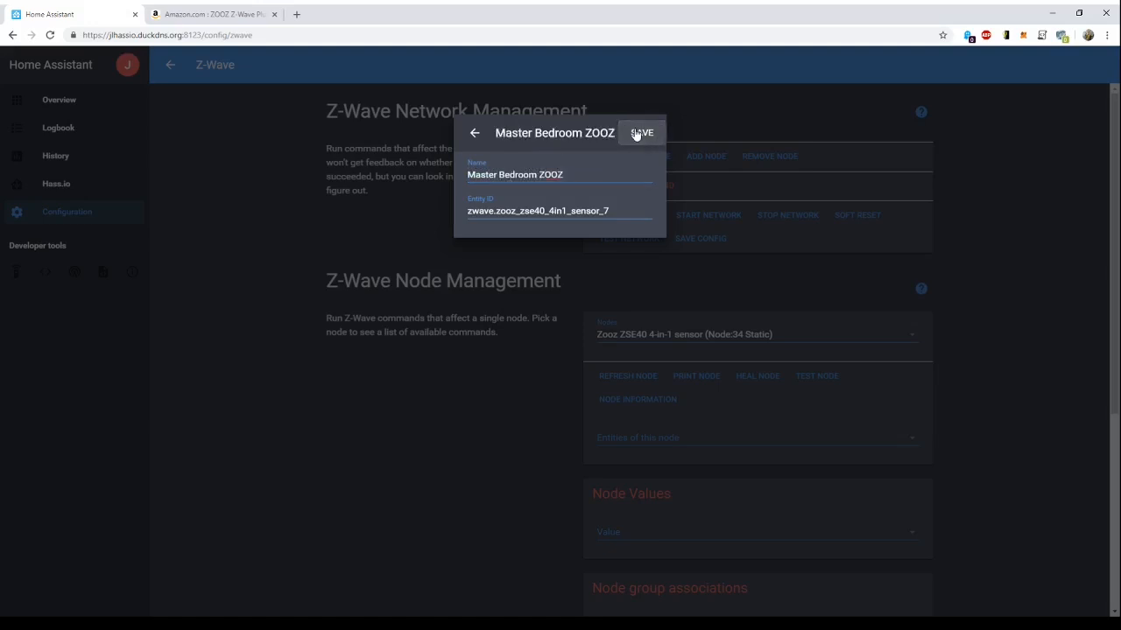
click(474, 133)
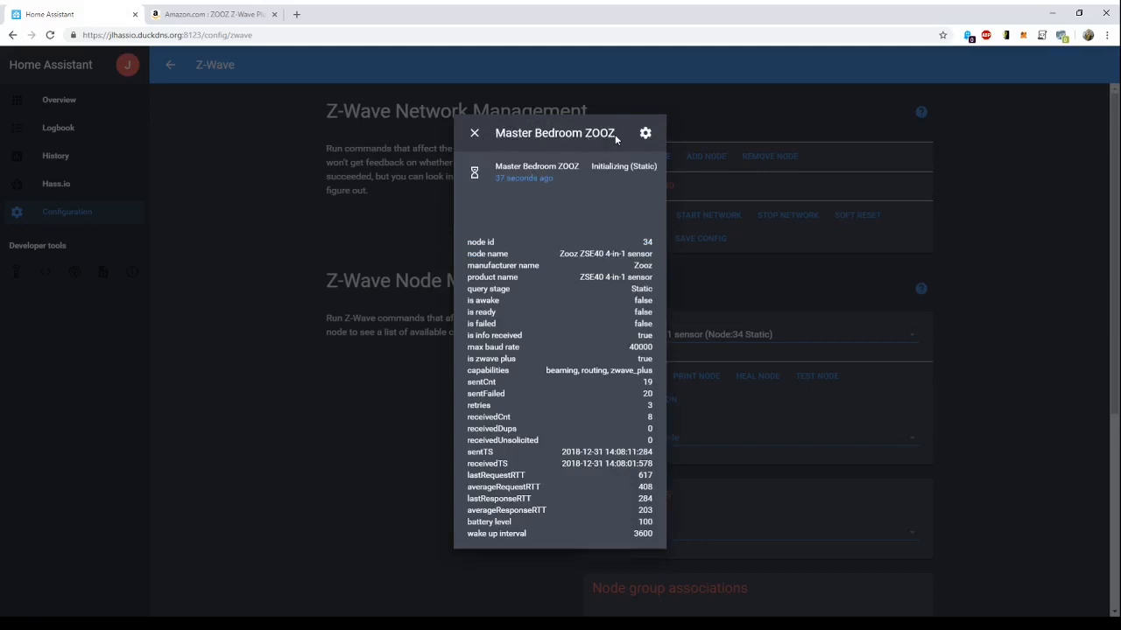
double_click(653, 243)
drag(557, 255, 644, 255)
click(474, 133)
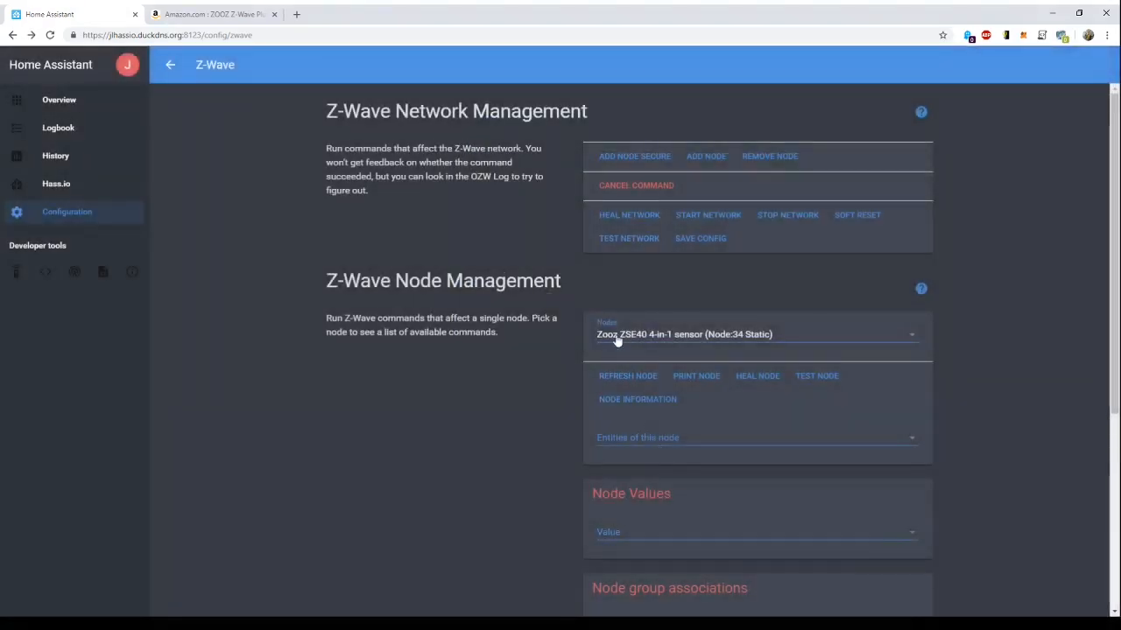
- Reopen the Z-Wave configuration and look through the node list for the renamed Master Bedroom ZOOZ entry
click(54, 213)
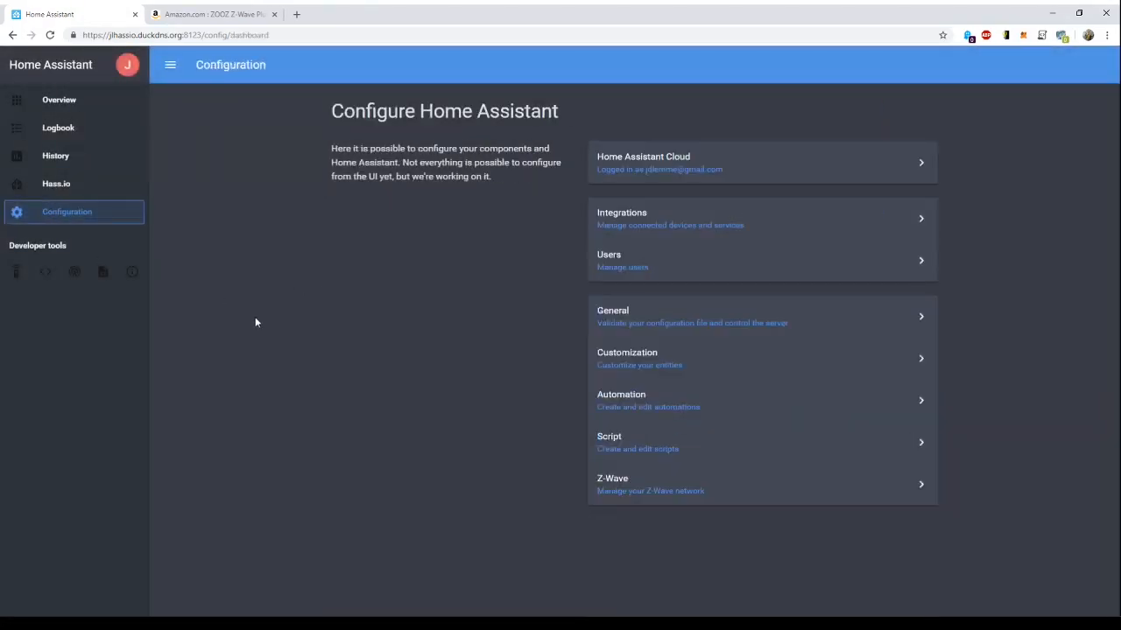
click(613, 490)
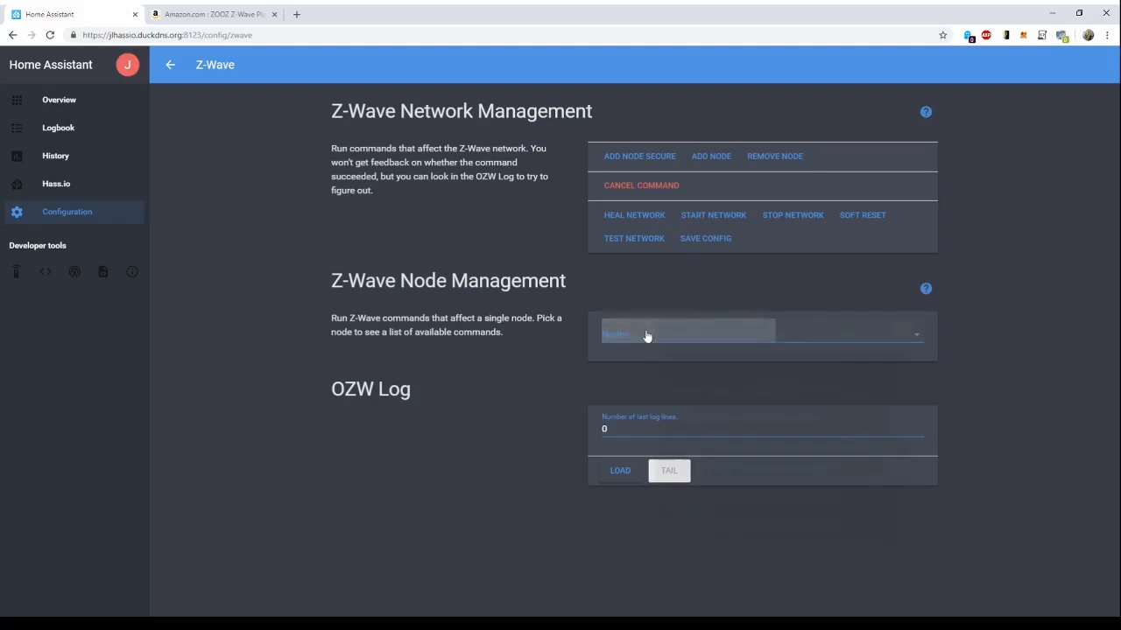
click(646, 336)
scroll(716, 451, down, 5)
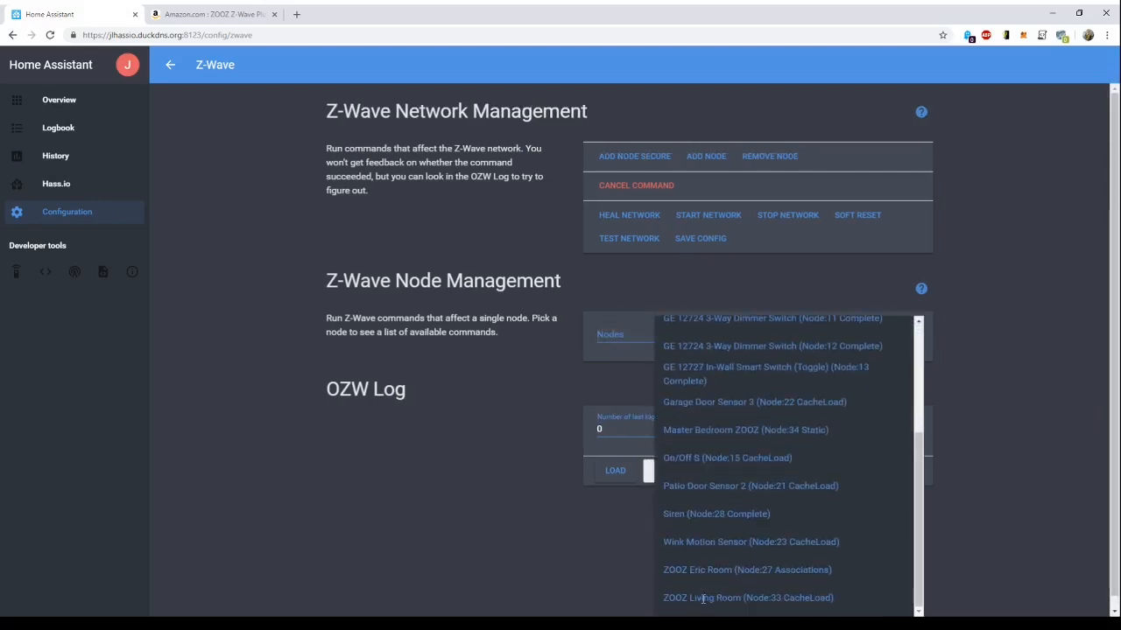
click(702, 599)
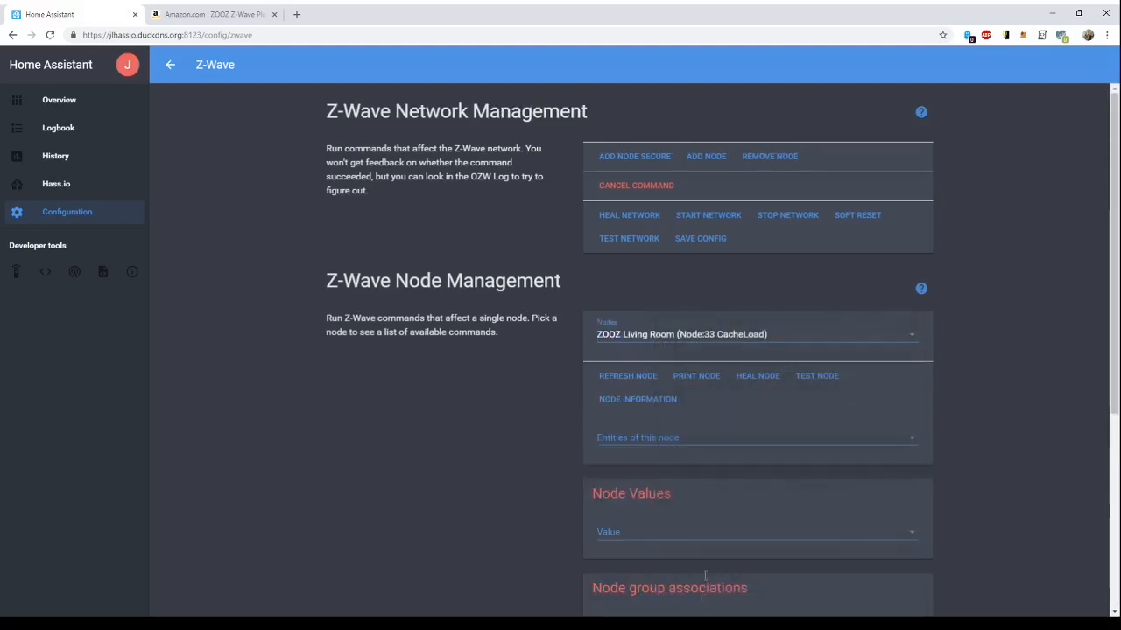
click(659, 351)
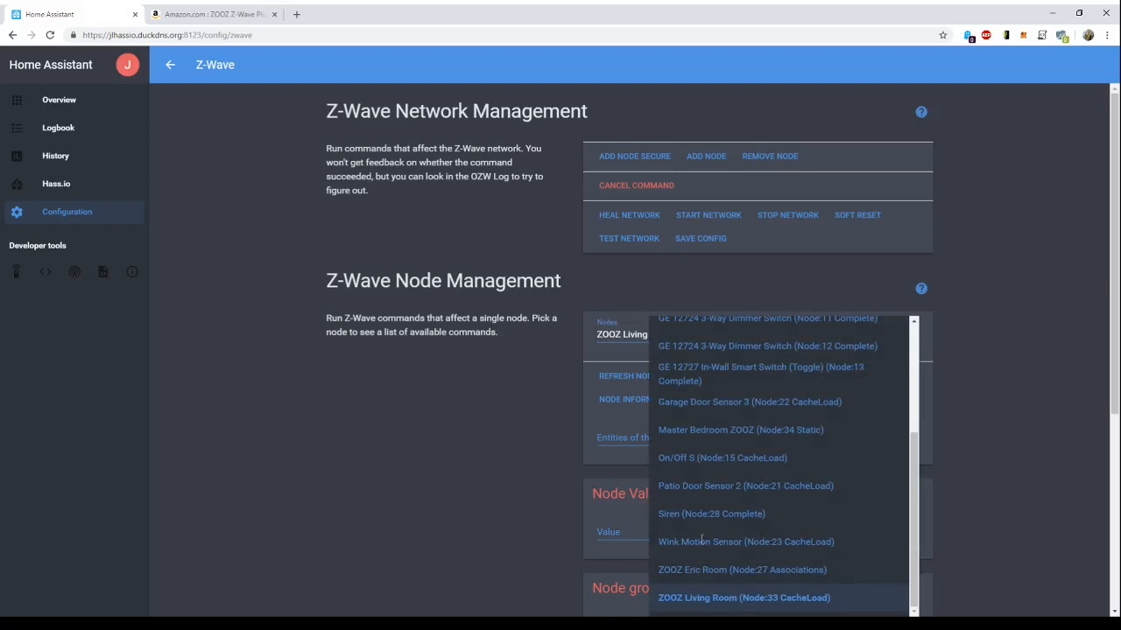
scroll(711, 525, up, 5)
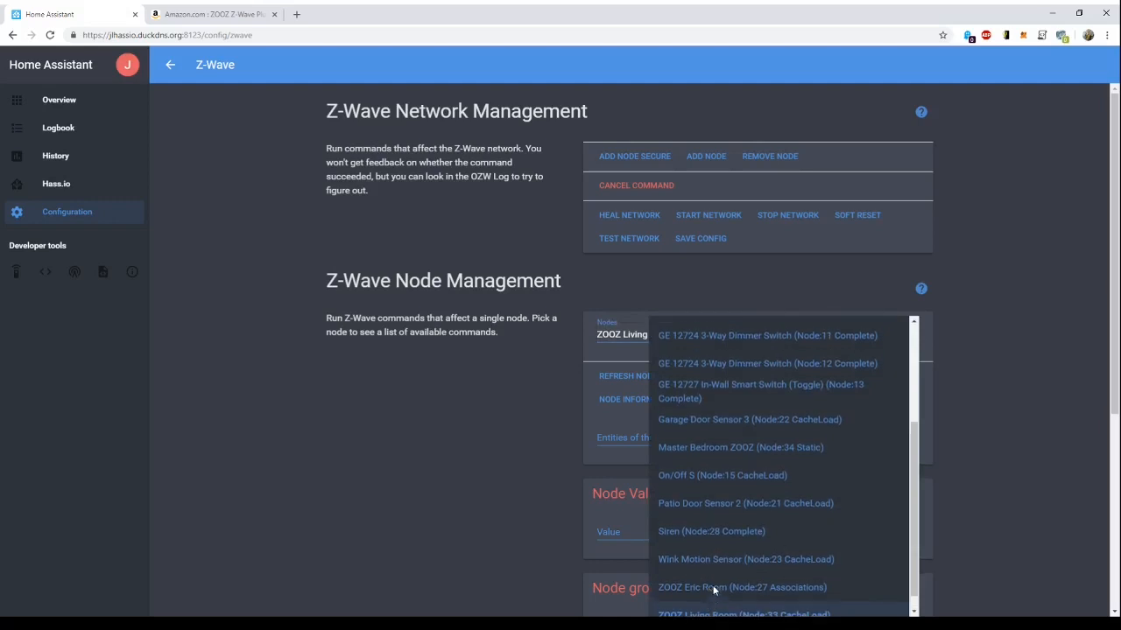
scroll(705, 542, down, 3)
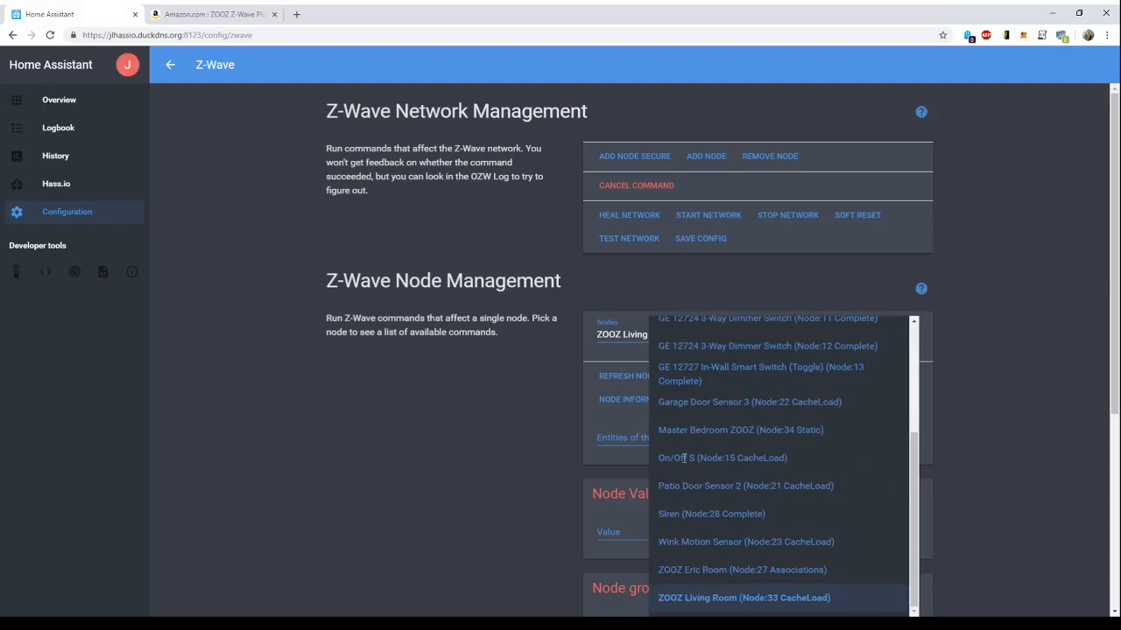
click(504, 413)
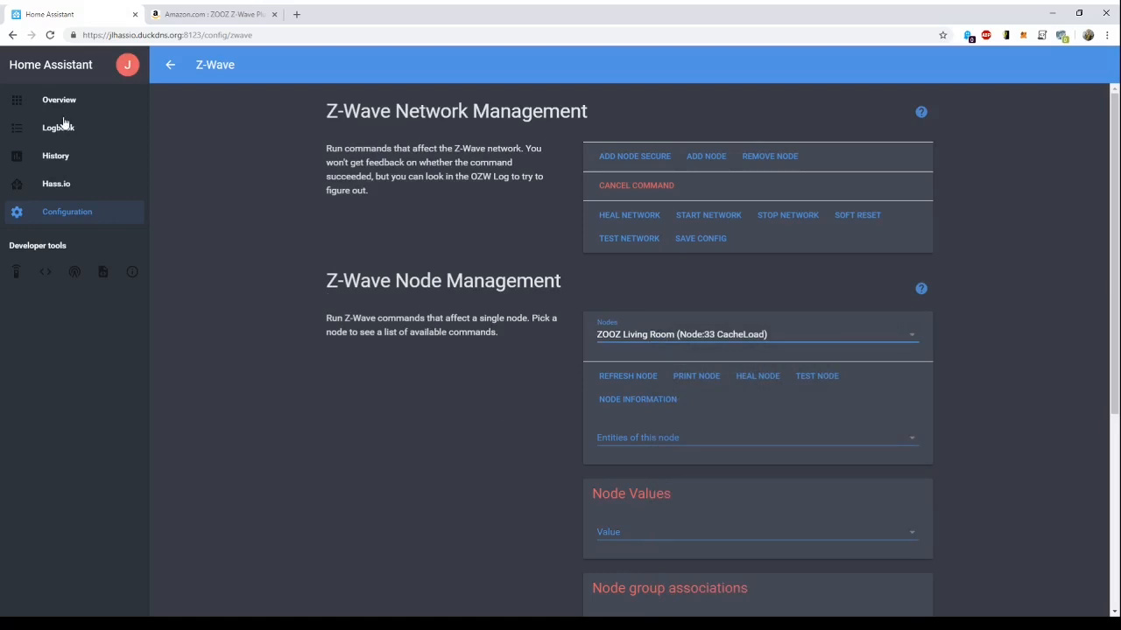
- Reload the Z-Wave node list again and check the query stage of Master Bedroom ZOOZ
click(52, 207)
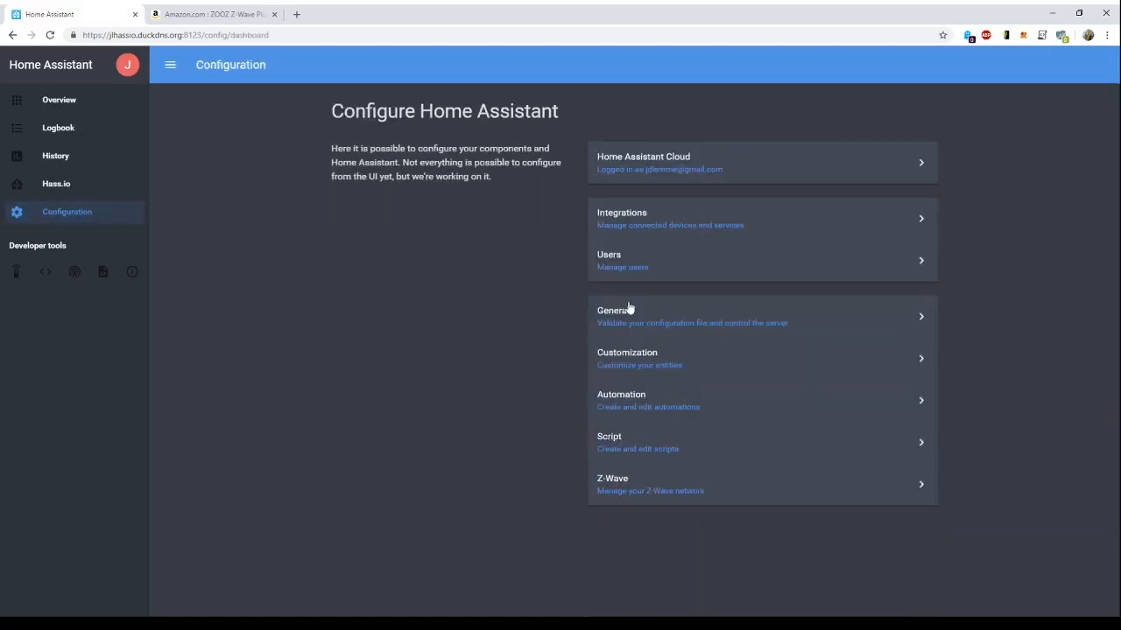
click(598, 497)
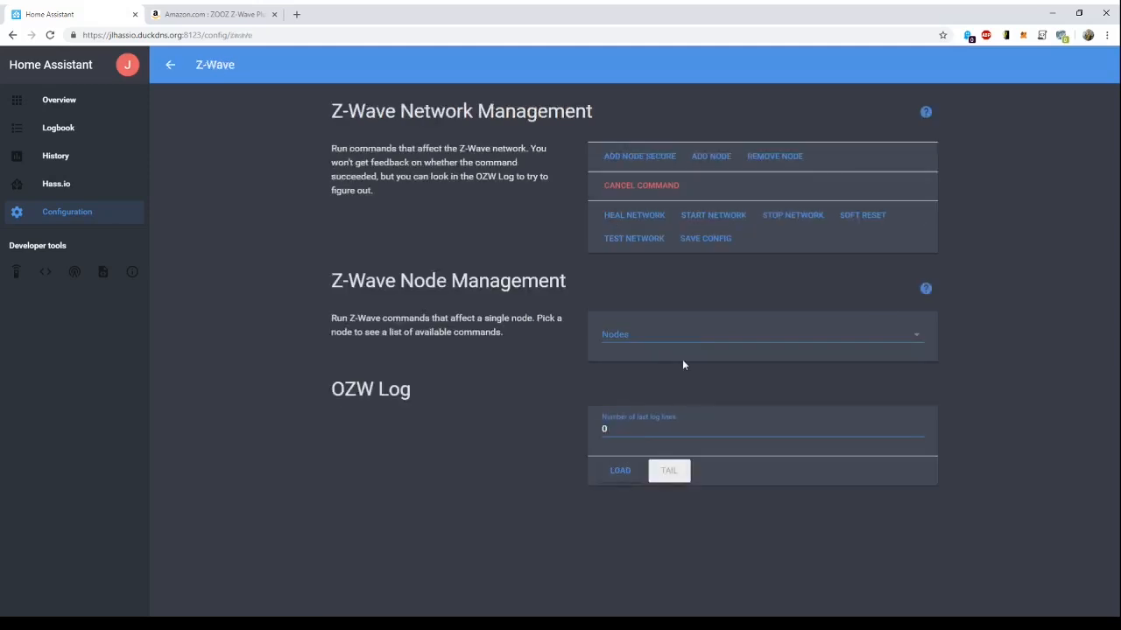
click(631, 341)
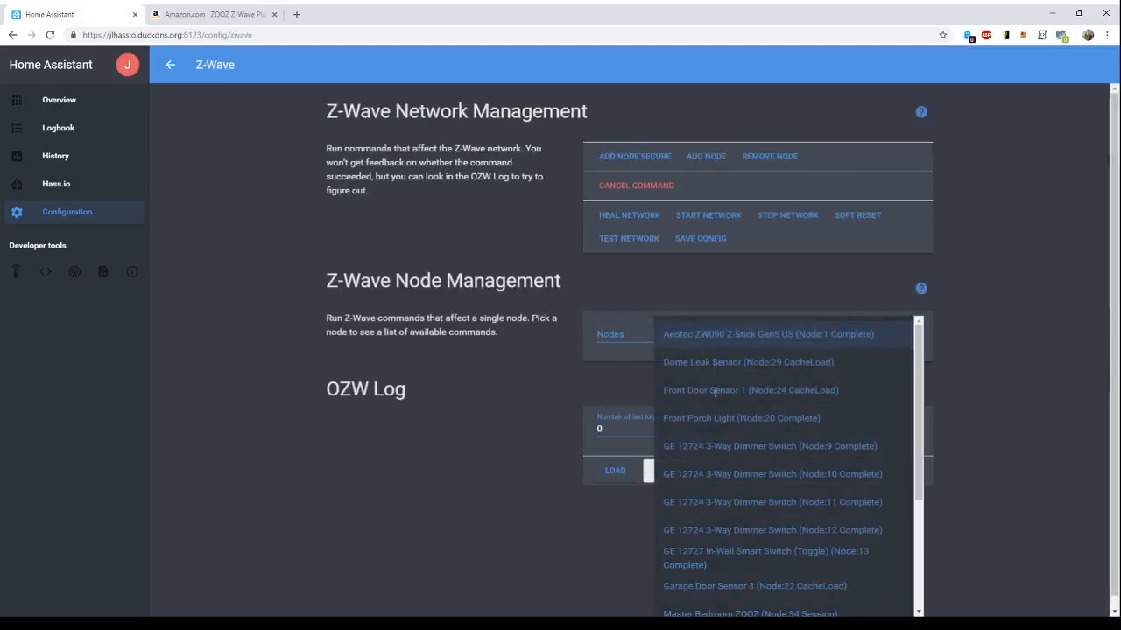
scroll(712, 477, down, 3)
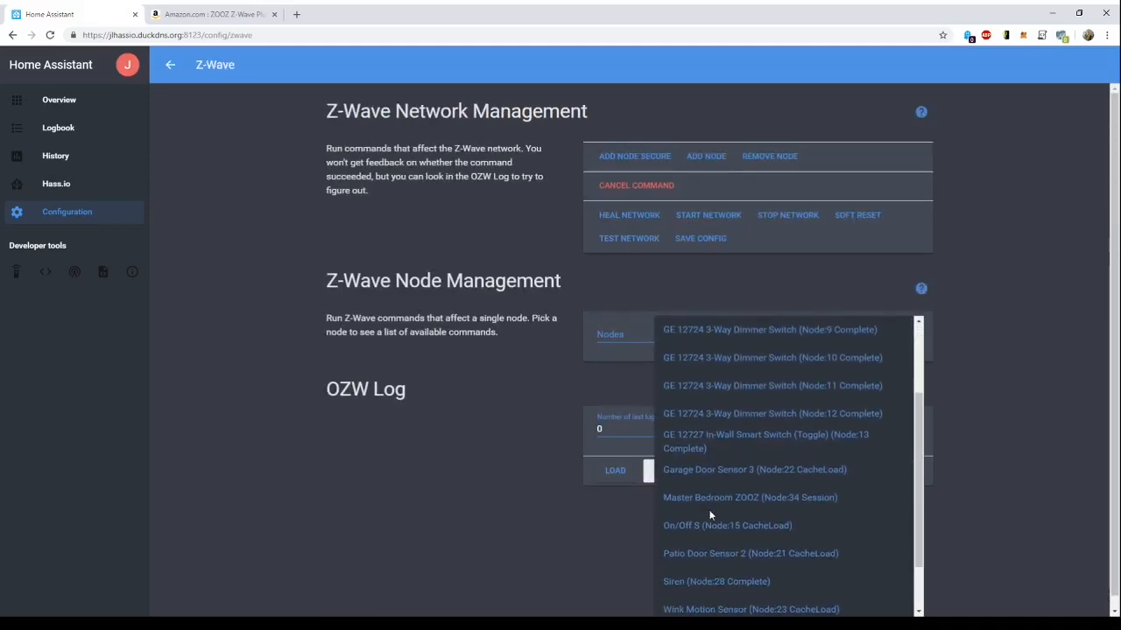
scroll(710, 517, down, 1)
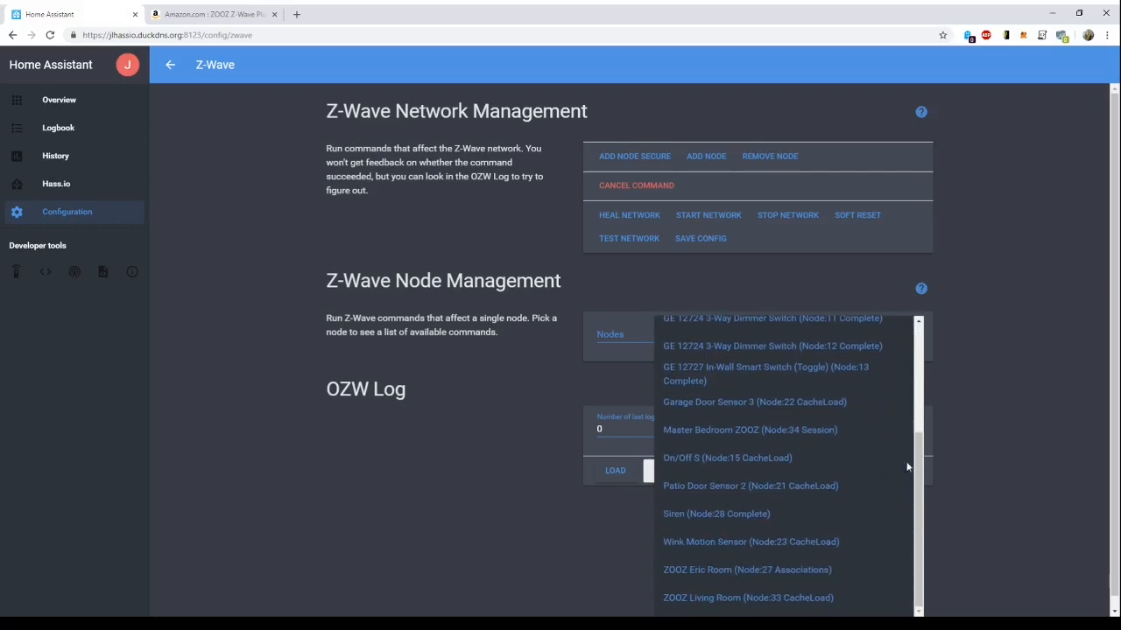
click(1014, 392)
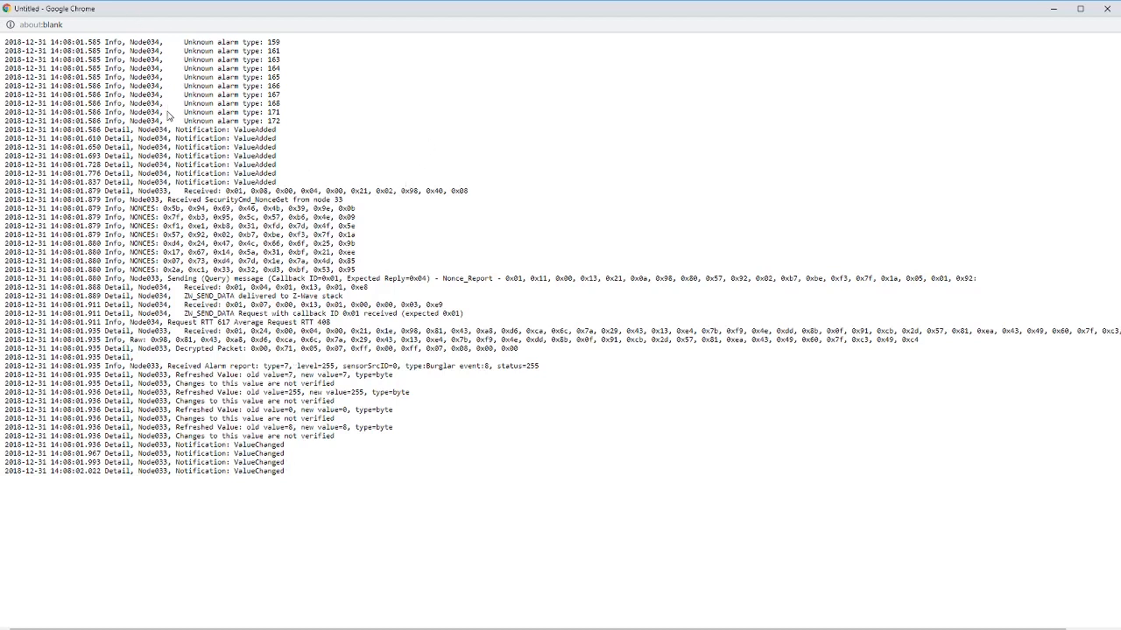
- Close the old log window, tail the last 50 lines of the OZW log, and review the Node034 entries
click(1107, 8)
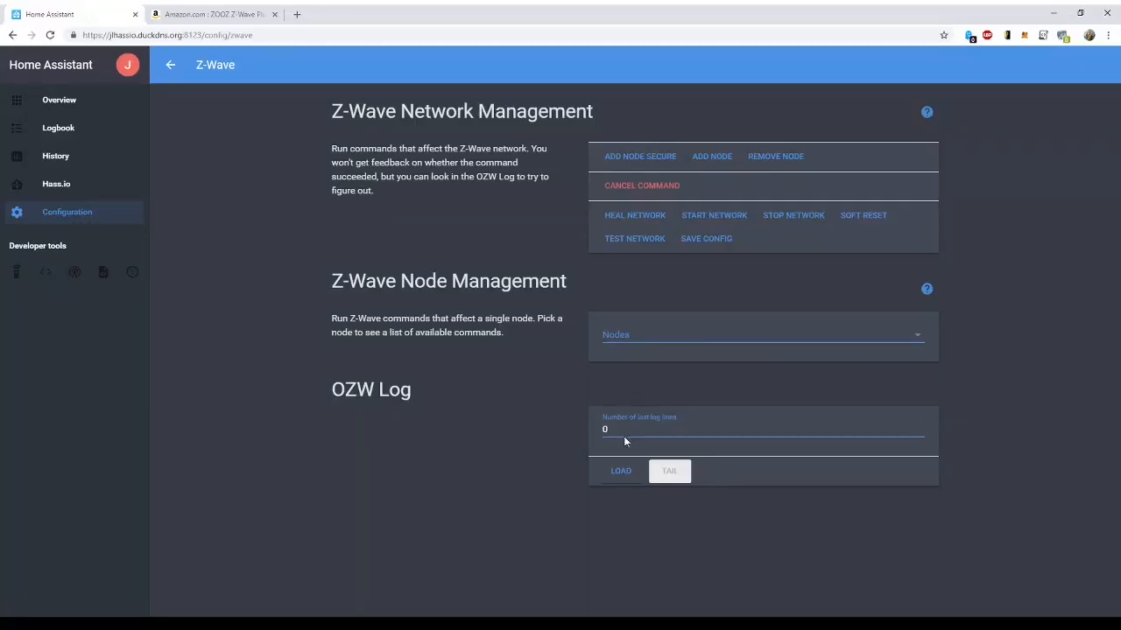
drag(617, 430, 572, 430)
text(50)
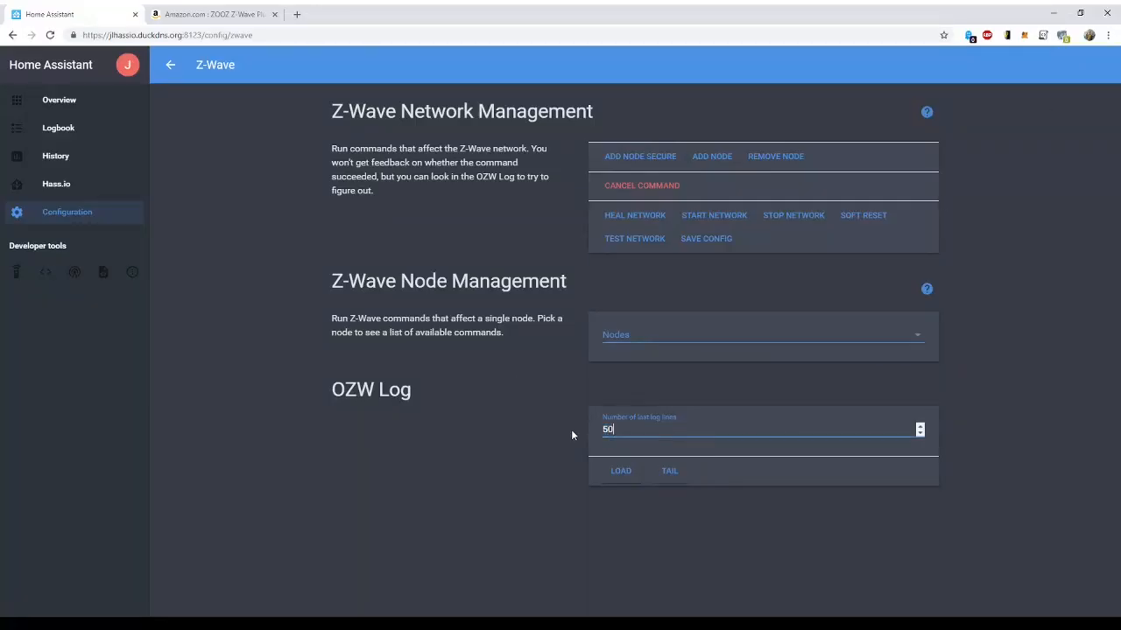
click(674, 473)
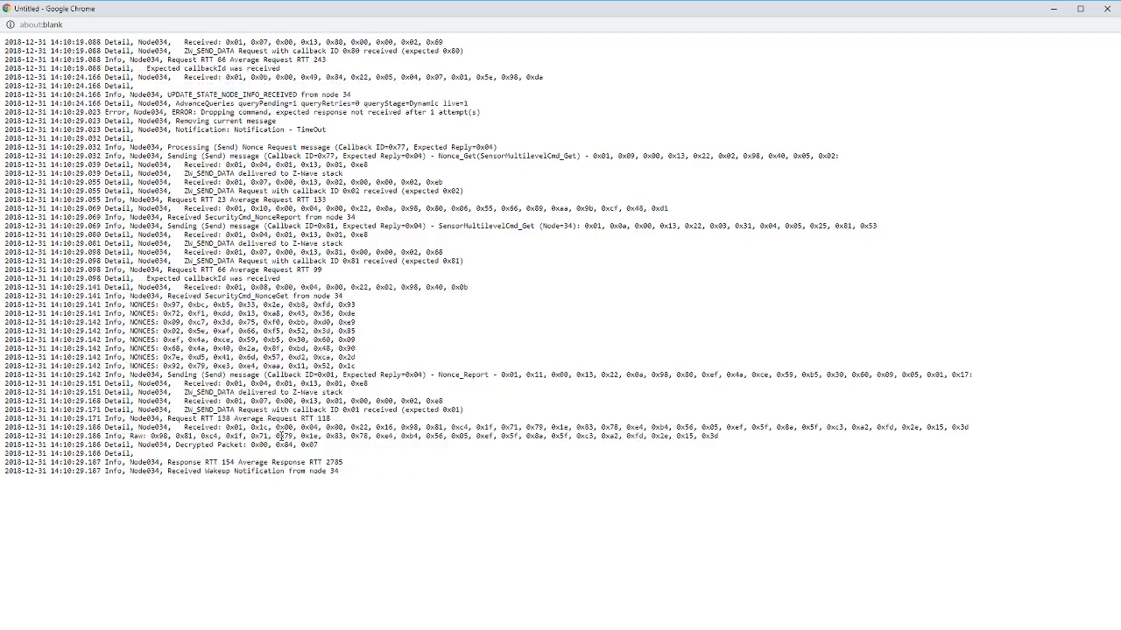
click(1055, 13)
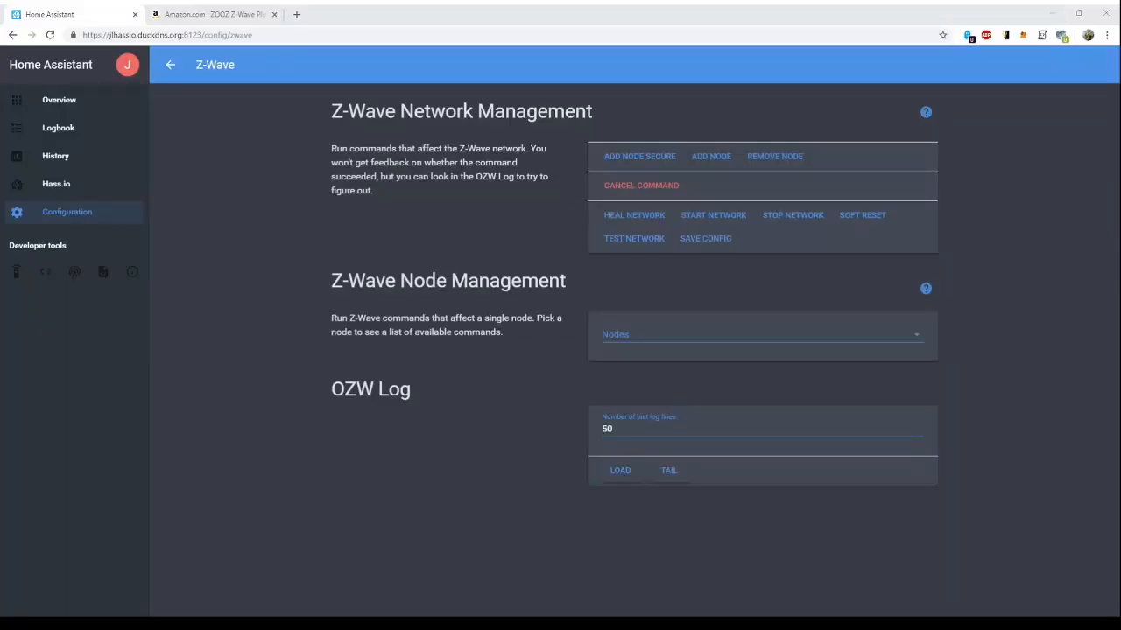
- Reopen the Z-Wave configuration, select Master Bedroom ZOOZ (Node 34), and list the entities of this node
click(93, 218)
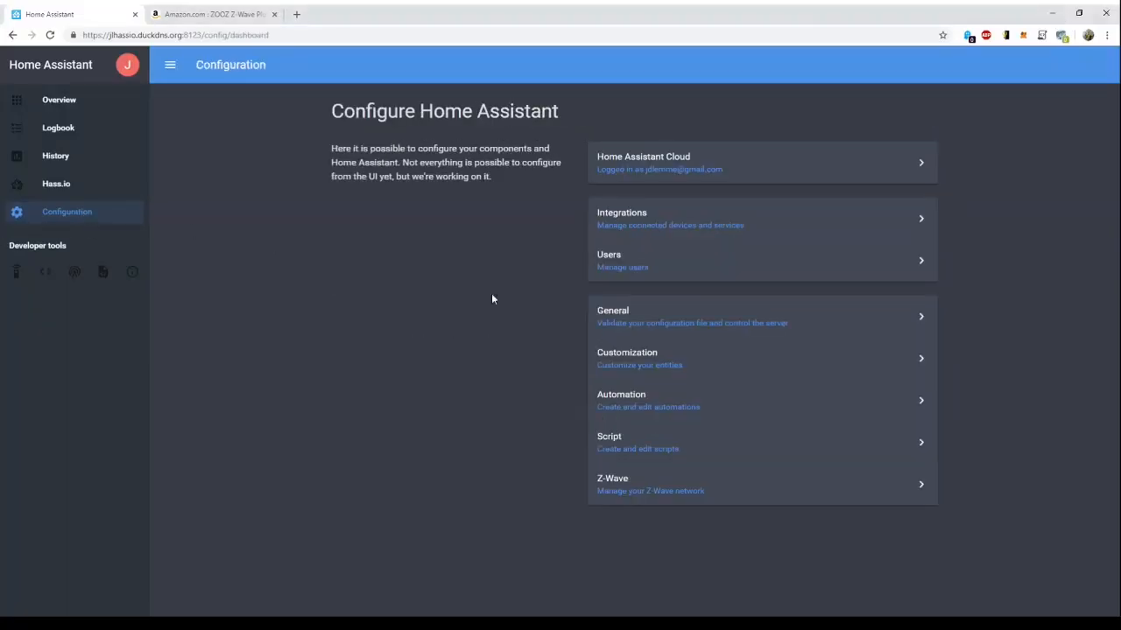
click(625, 486)
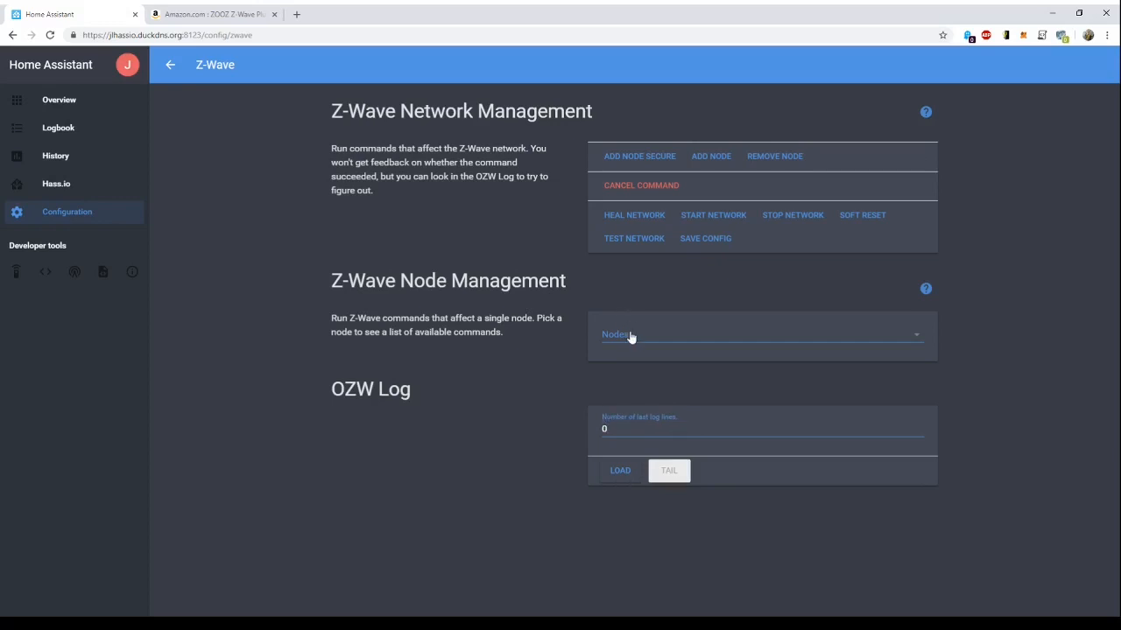
click(630, 337)
scroll(721, 494, down, 5)
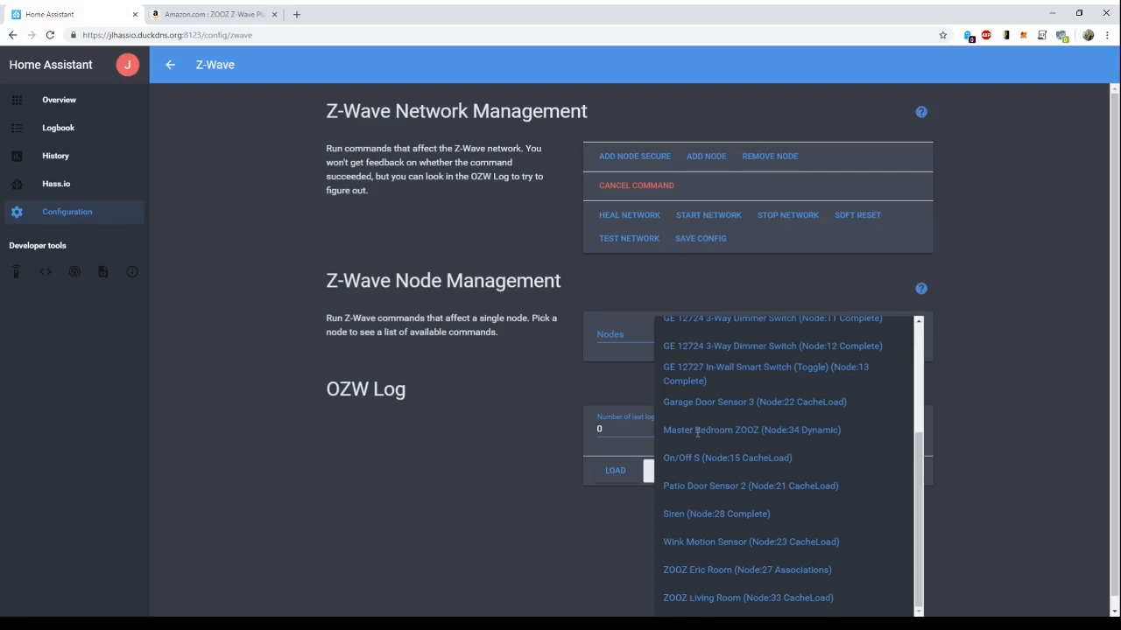
click(696, 429)
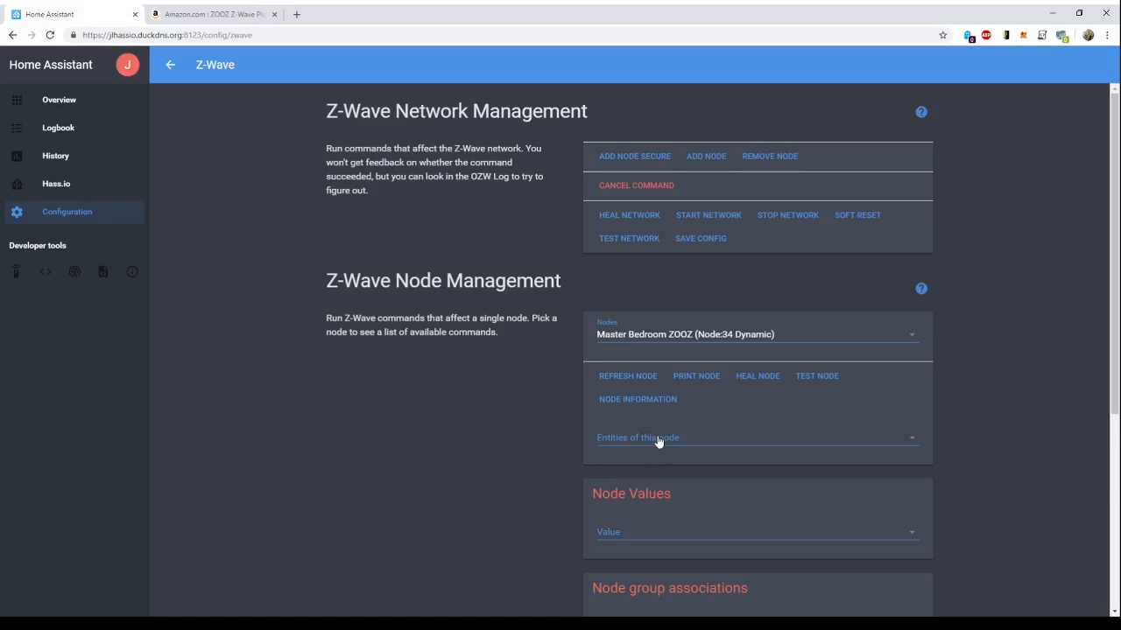
click(659, 440)
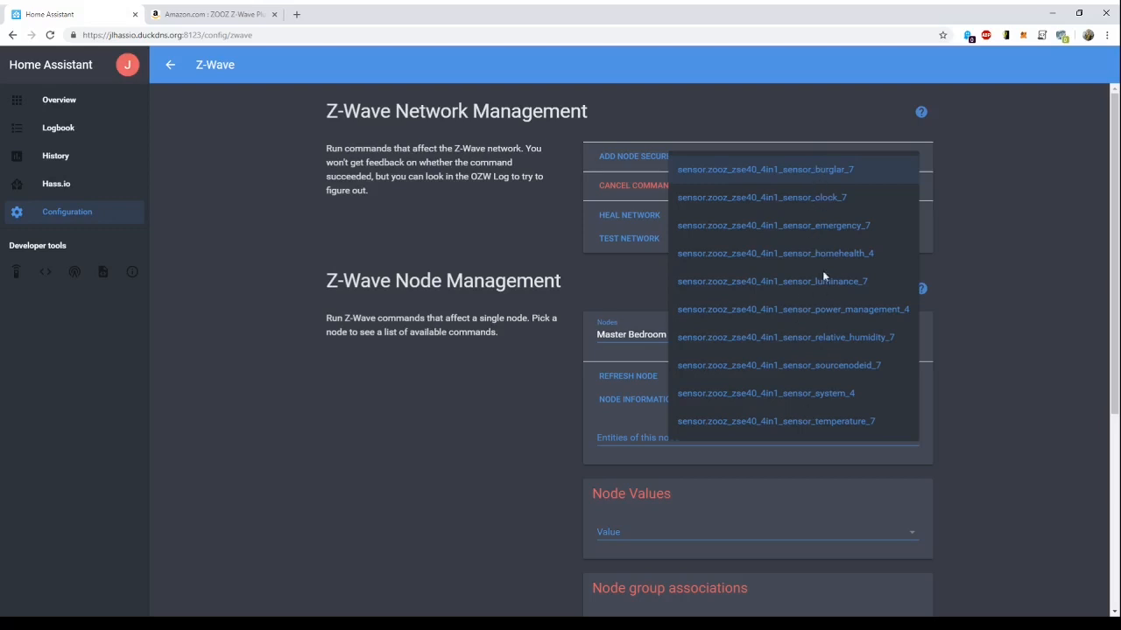
- Name the node's burglar sensor entity (sensor.zooz_zse40_4in1_sensor_burglar_7) Master Bedroom Motion and save it
click(819, 181)
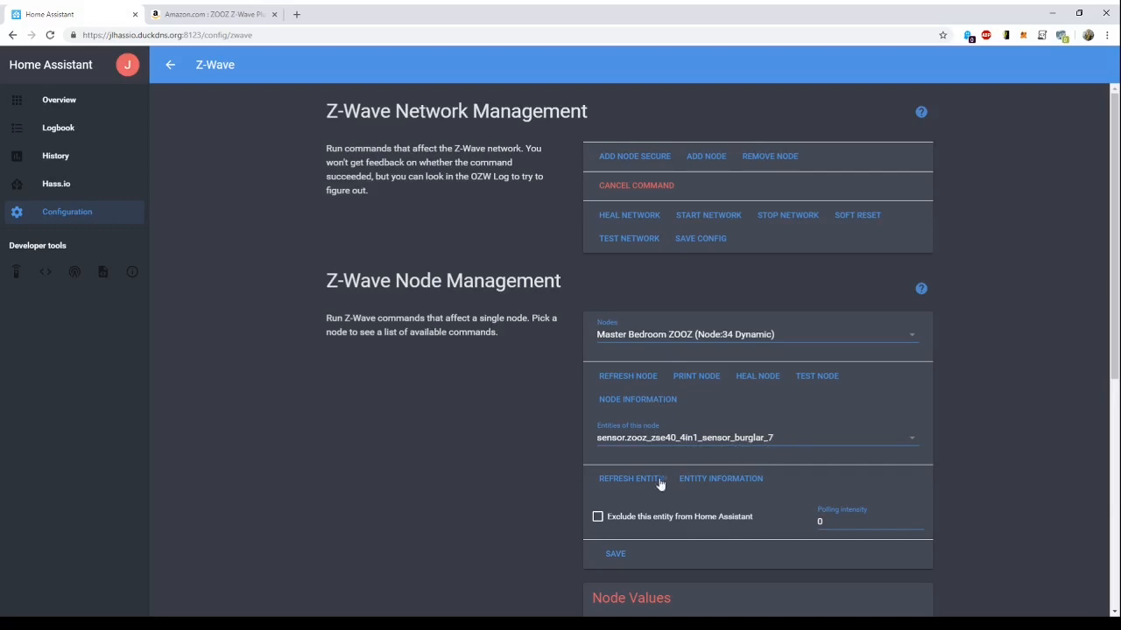
click(708, 480)
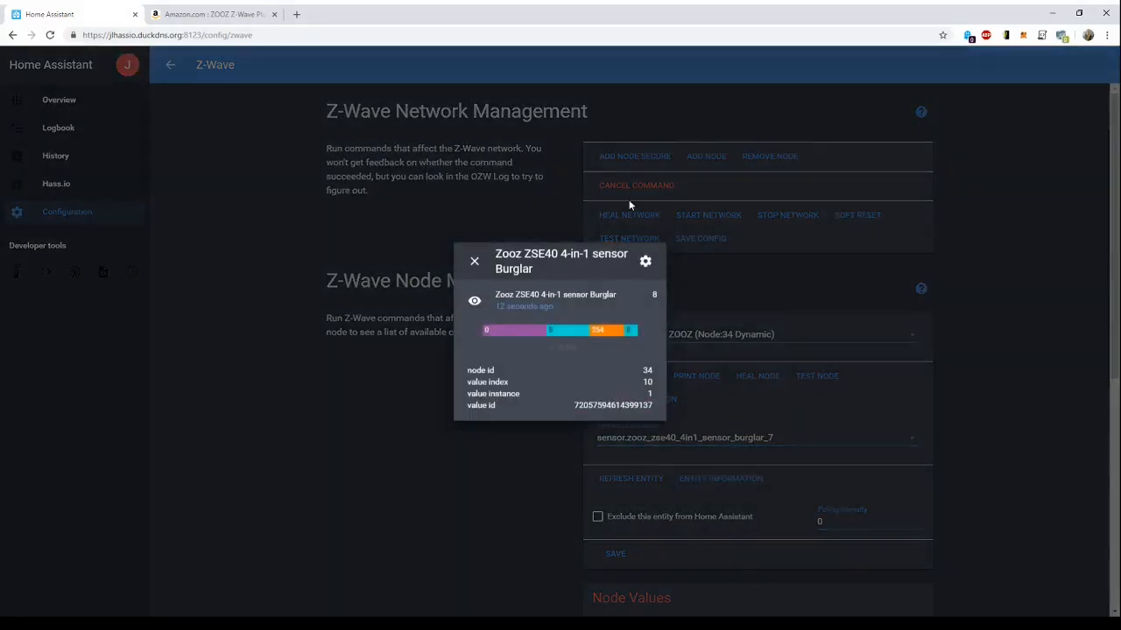
click(646, 264)
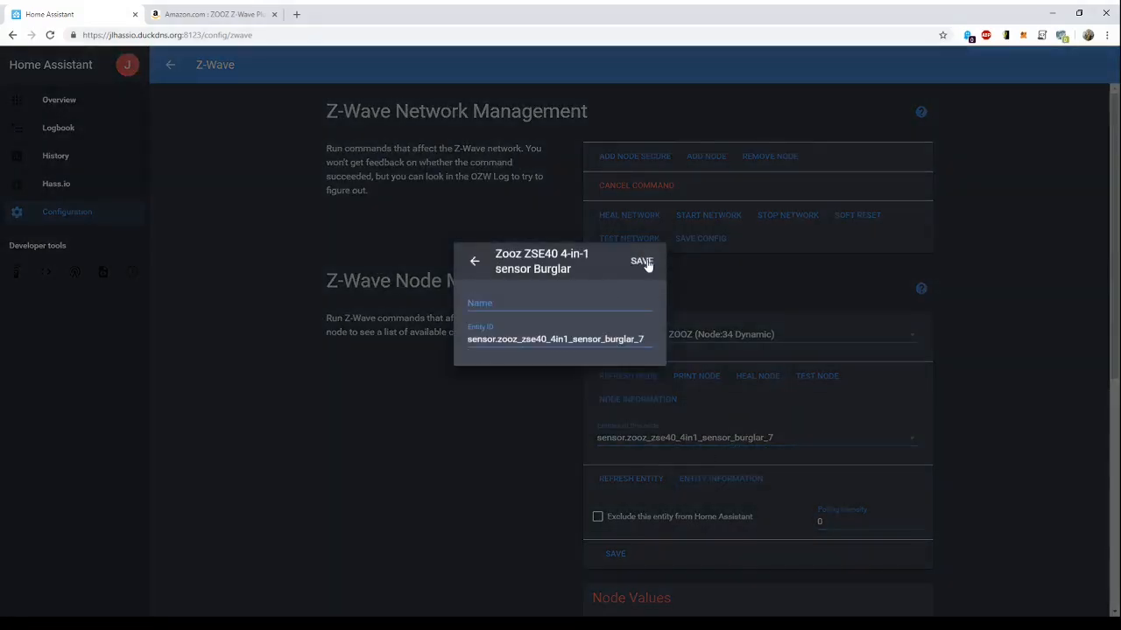
click(513, 304)
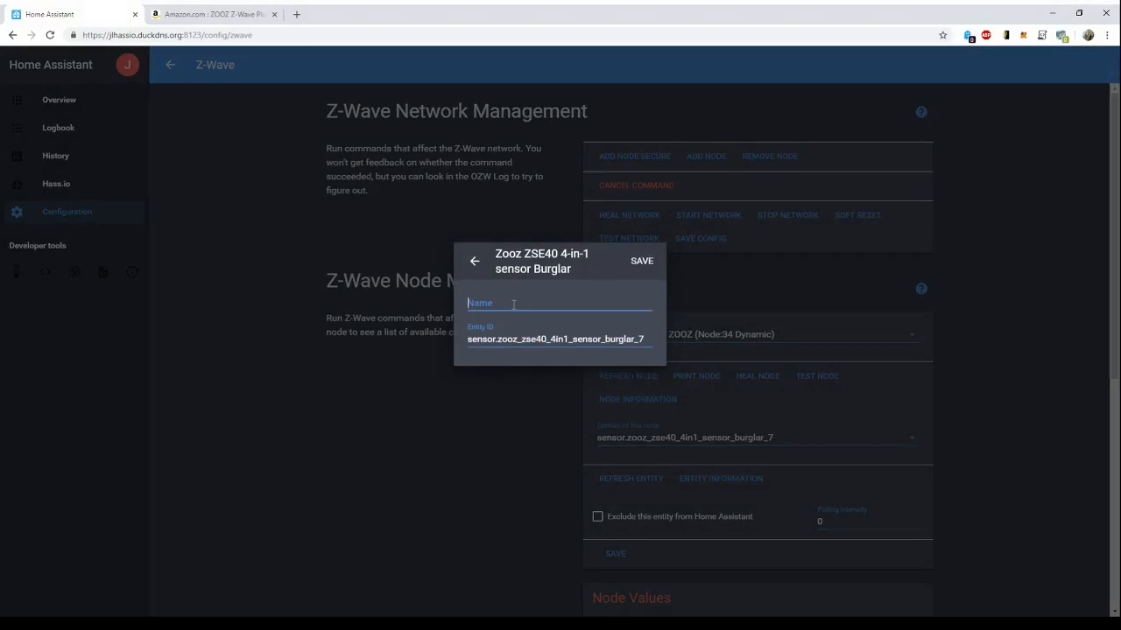
text(Master)
text(Bedroom Motion)
click(641, 261)
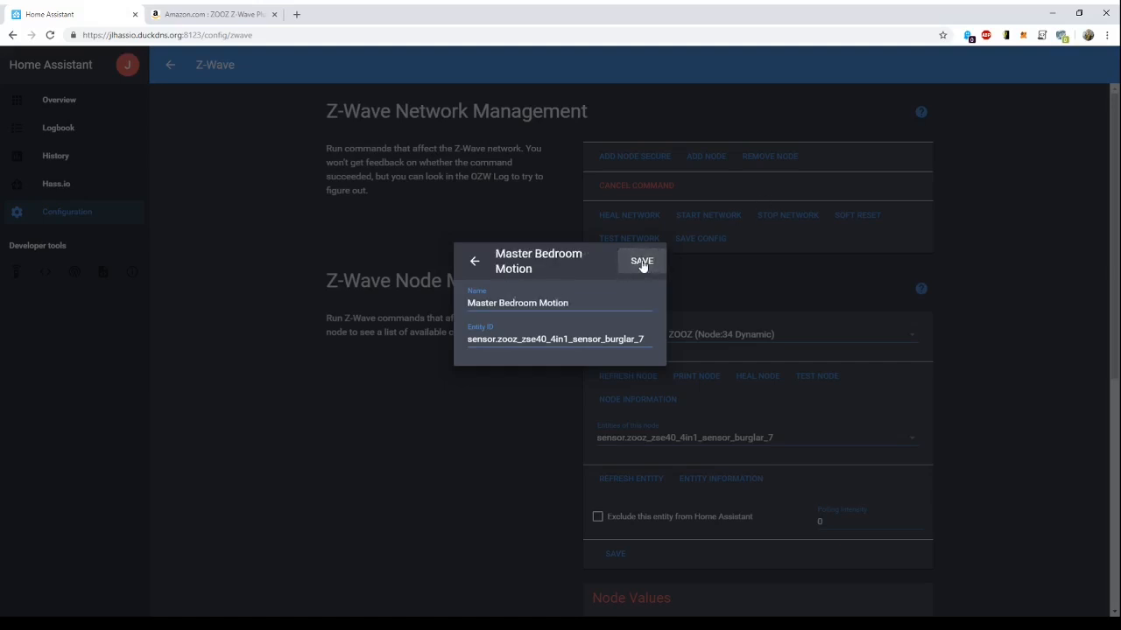
click(475, 263)
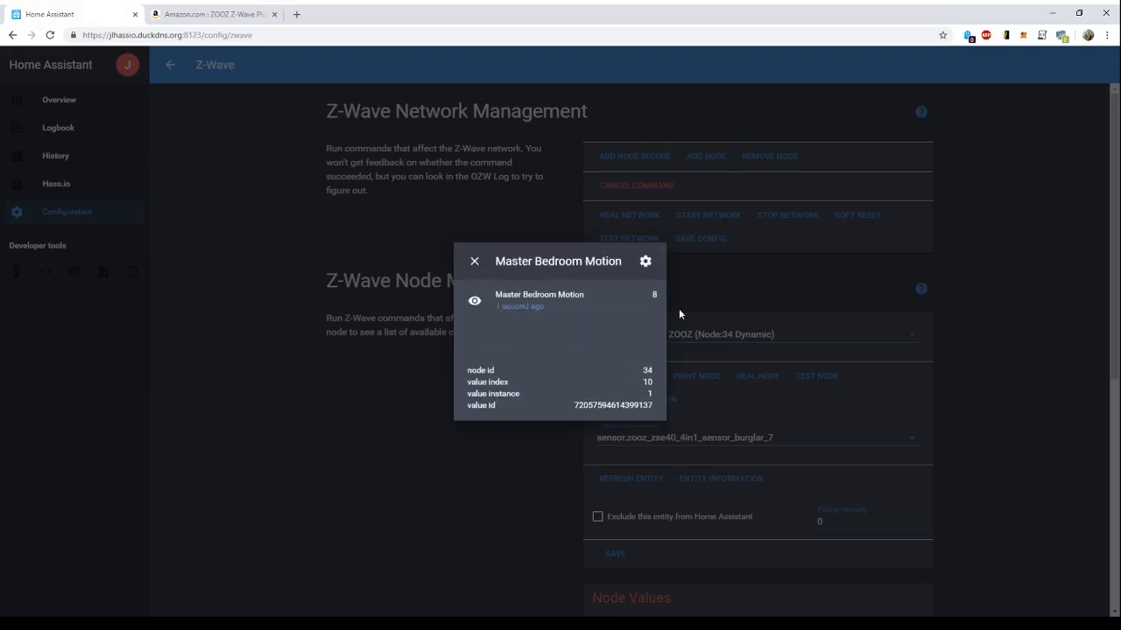
click(477, 264)
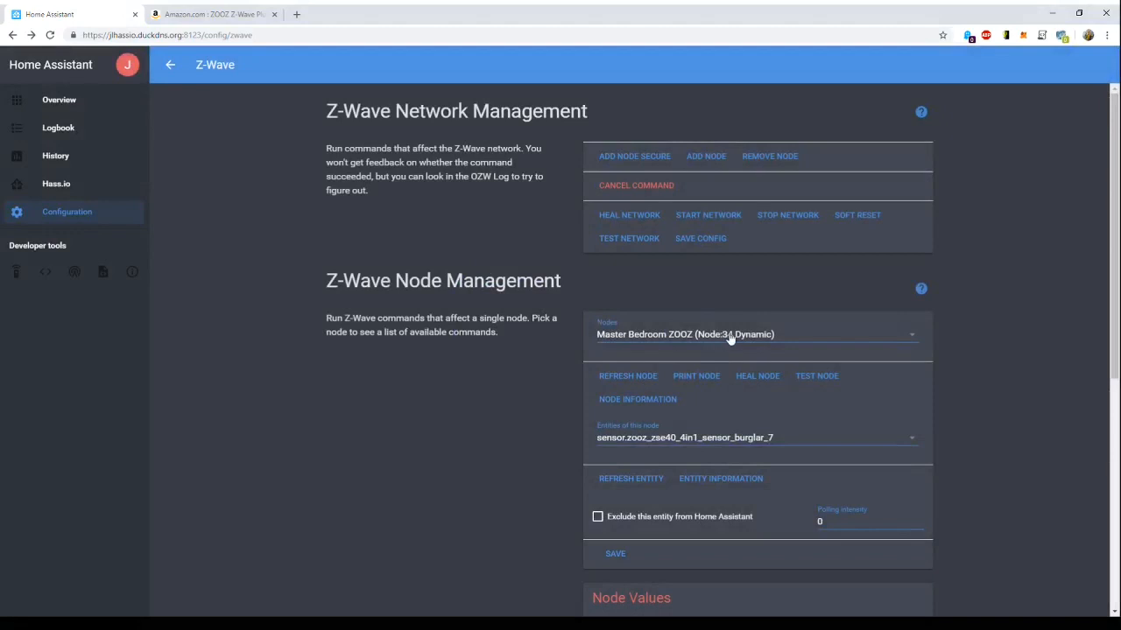
- Name the node's luminance entity (sensor.zooz_zse40_4in1_sensor_luminance_7) Master Bedroom Luminance and save it
click(708, 441)
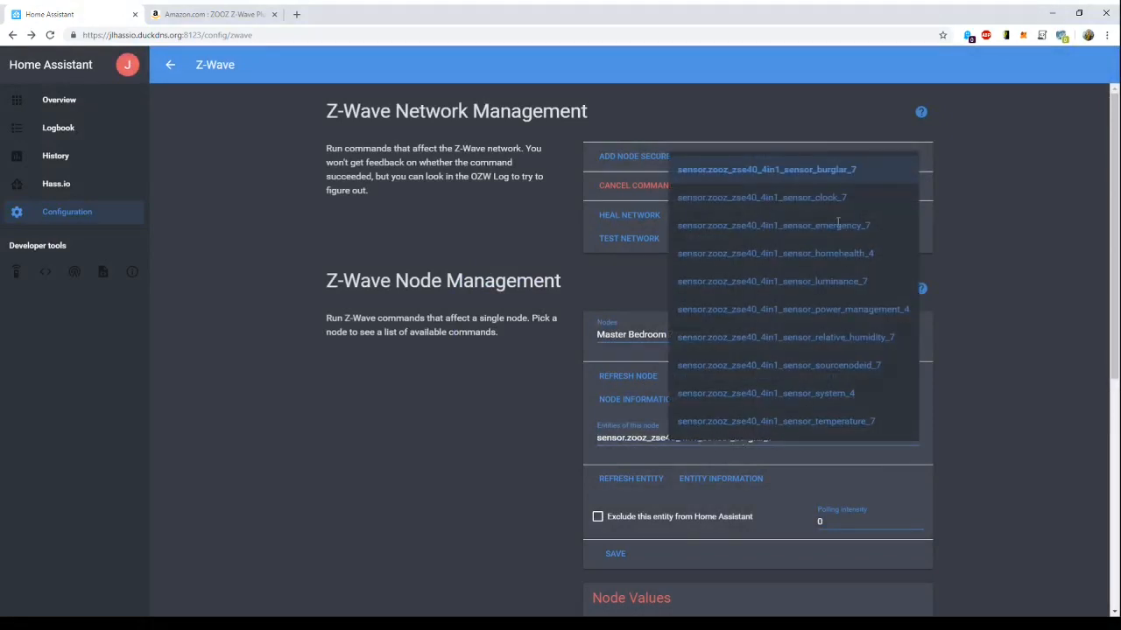
click(813, 281)
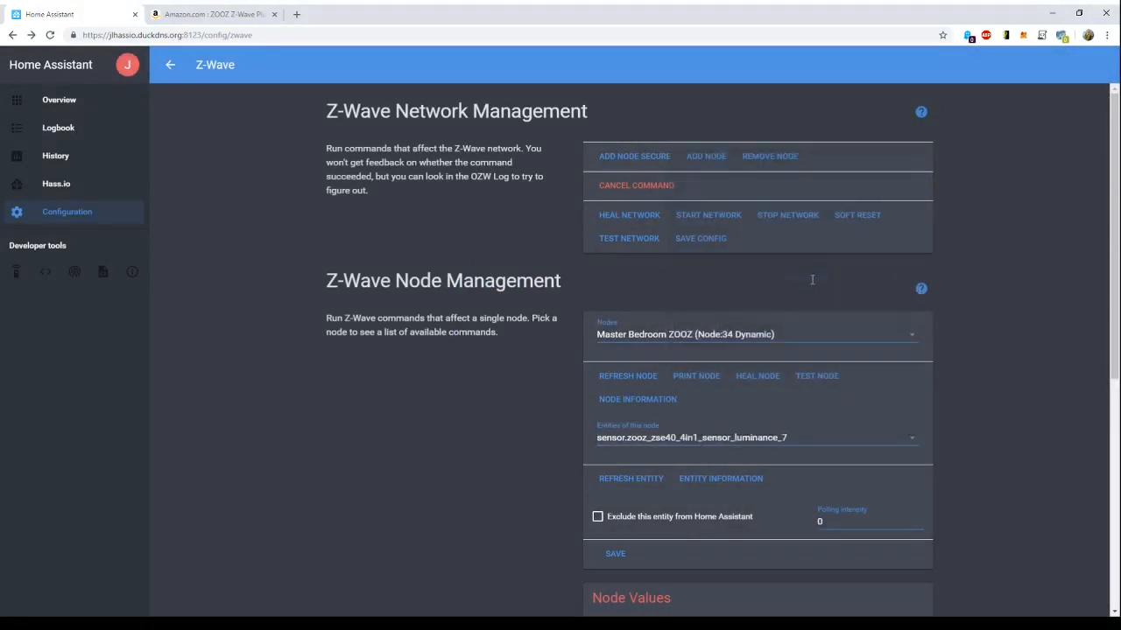
click(692, 483)
click(645, 261)
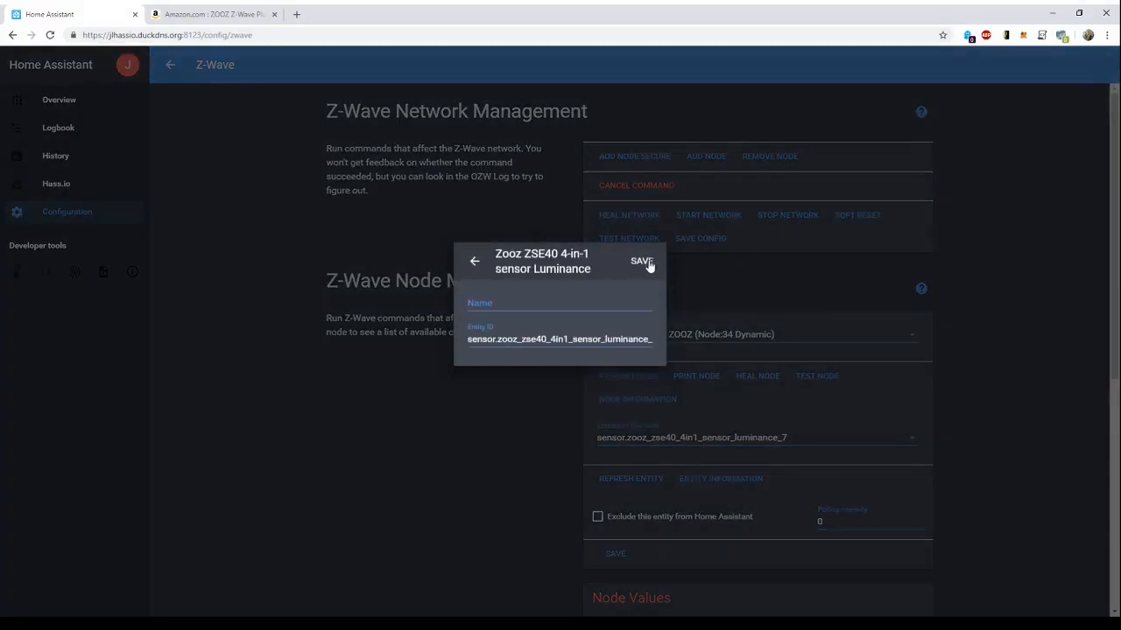
click(498, 304)
text(Mas)
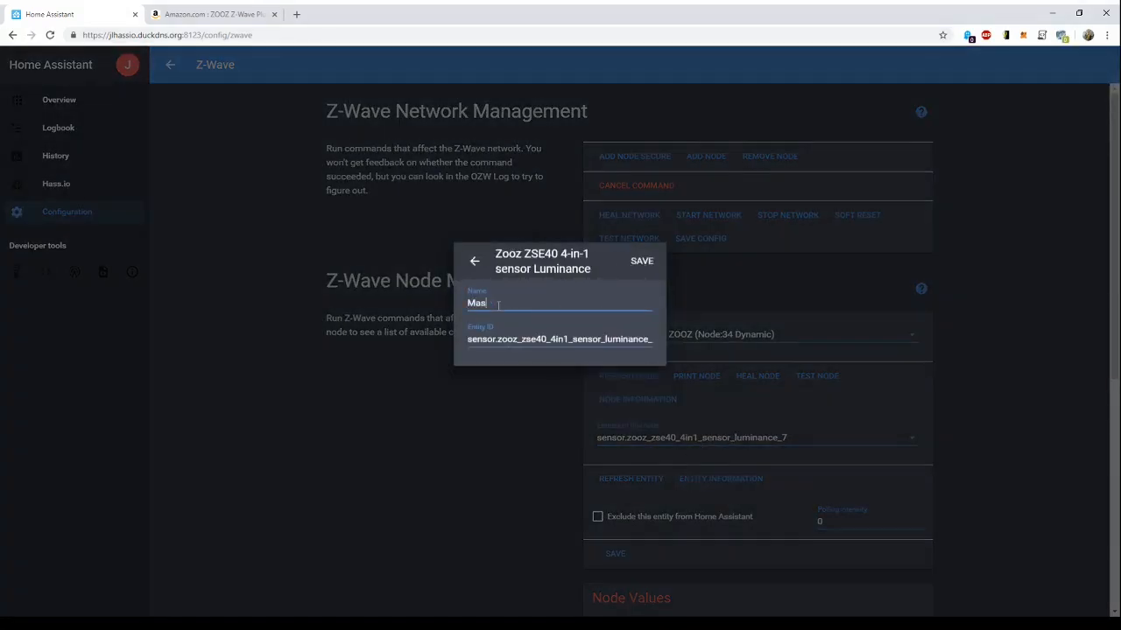
text(ter Bedroom Luminance)
click(641, 261)
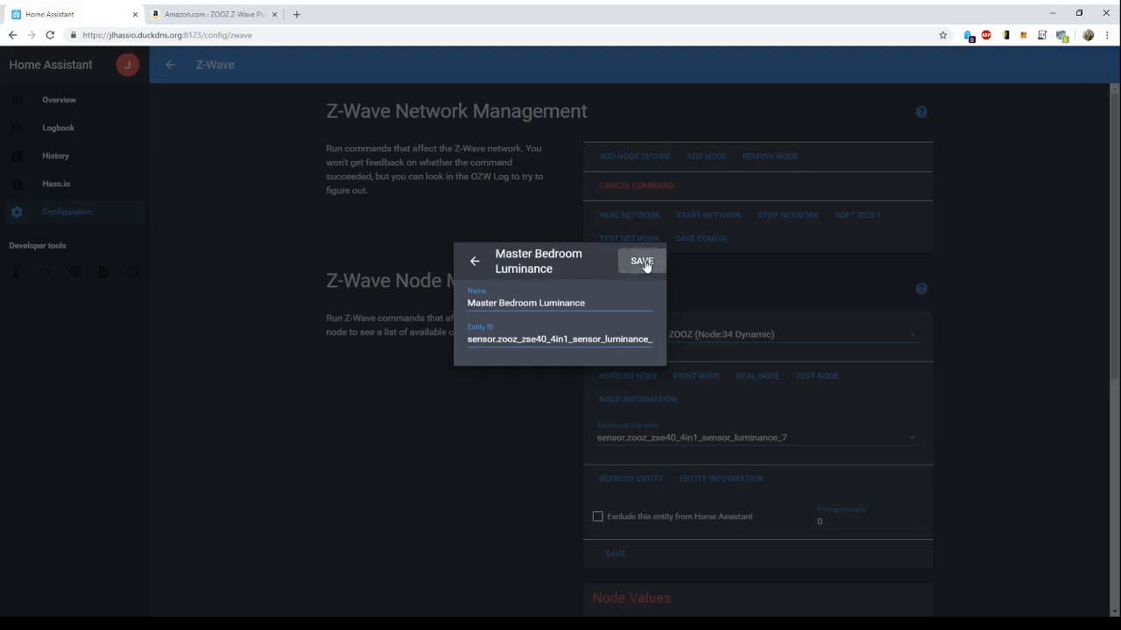
click(475, 264)
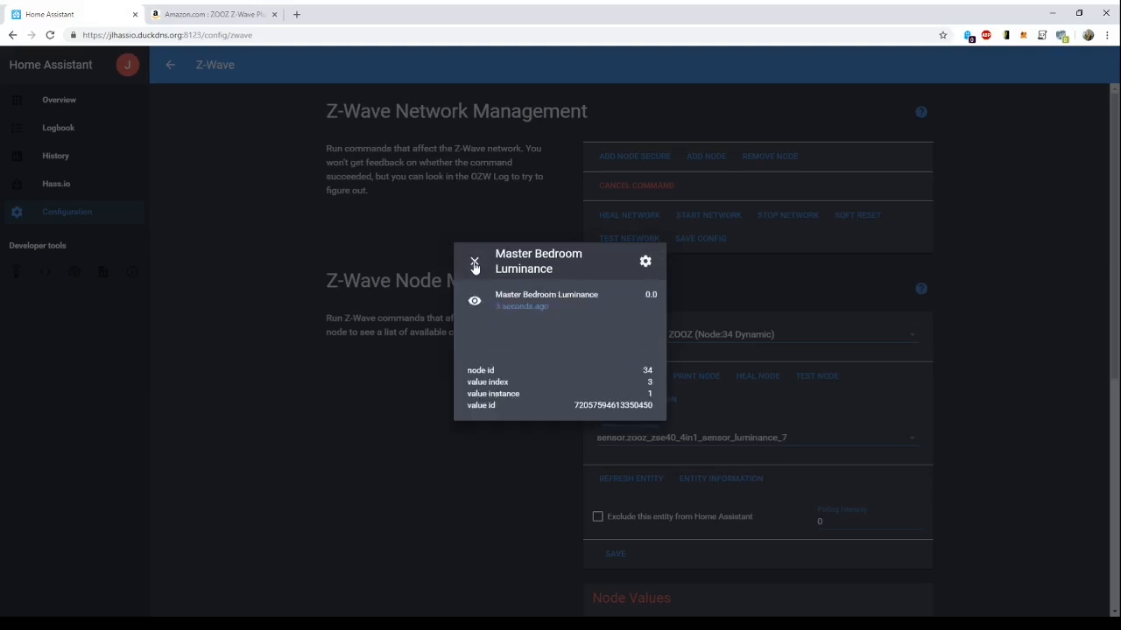
click(475, 264)
- Name the node's relative humidity entity (sensor.zooz_zse40_4in1_sensor_relative_humidity_7) Master Bedroom Humidity and save it
click(669, 440)
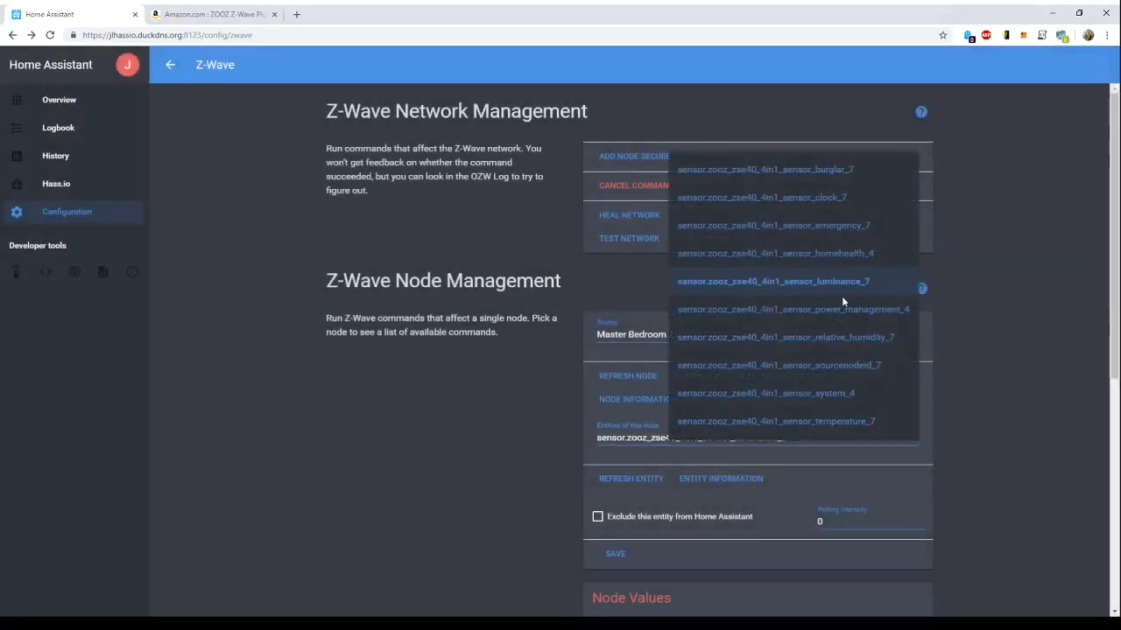
click(826, 338)
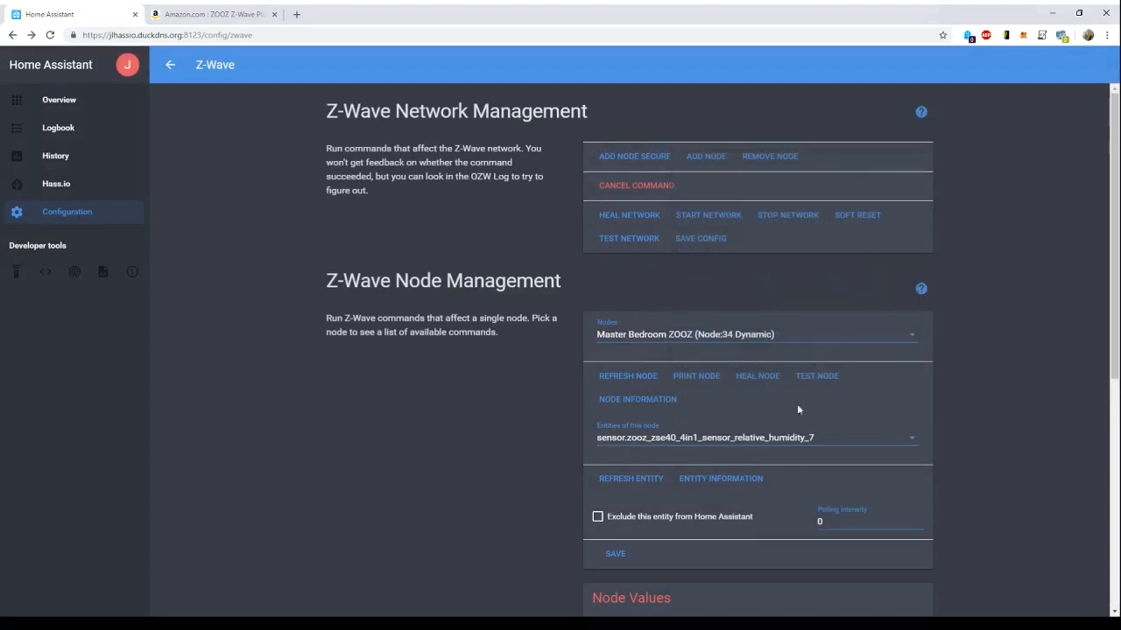
click(697, 481)
click(646, 261)
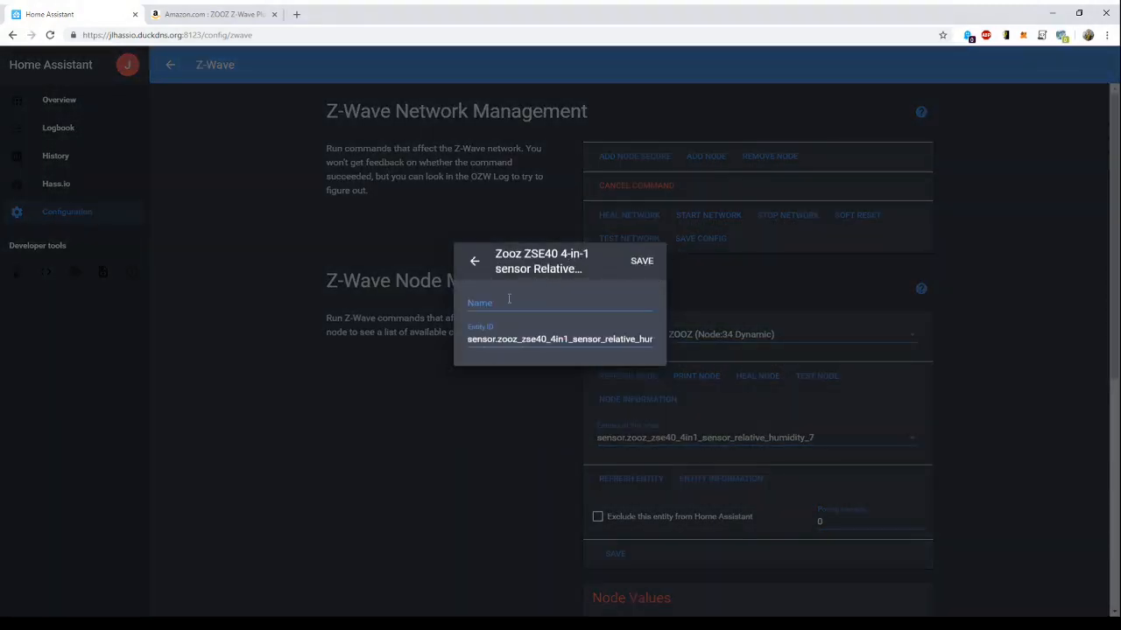
click(507, 302)
text(Master Bedroom Humidity)
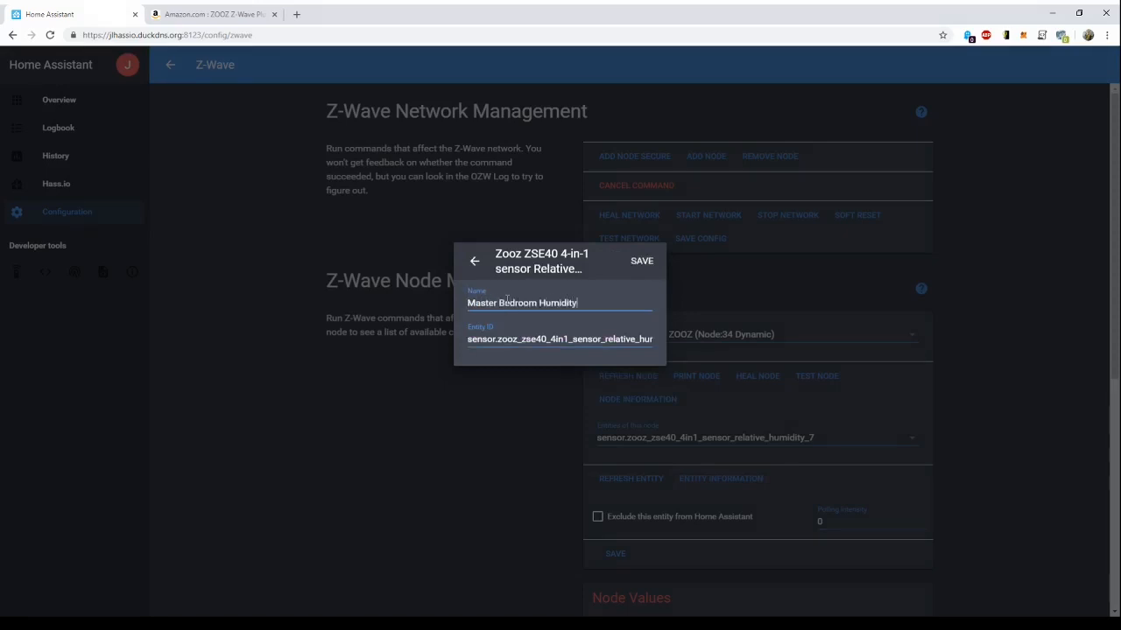
click(652, 260)
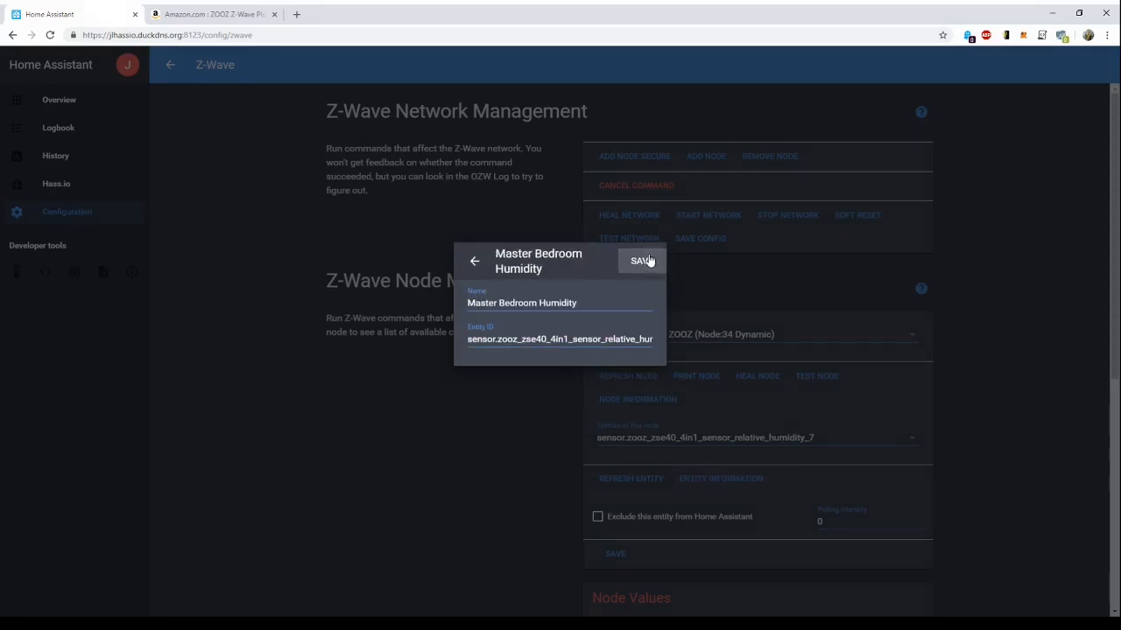
click(476, 262)
click(475, 260)
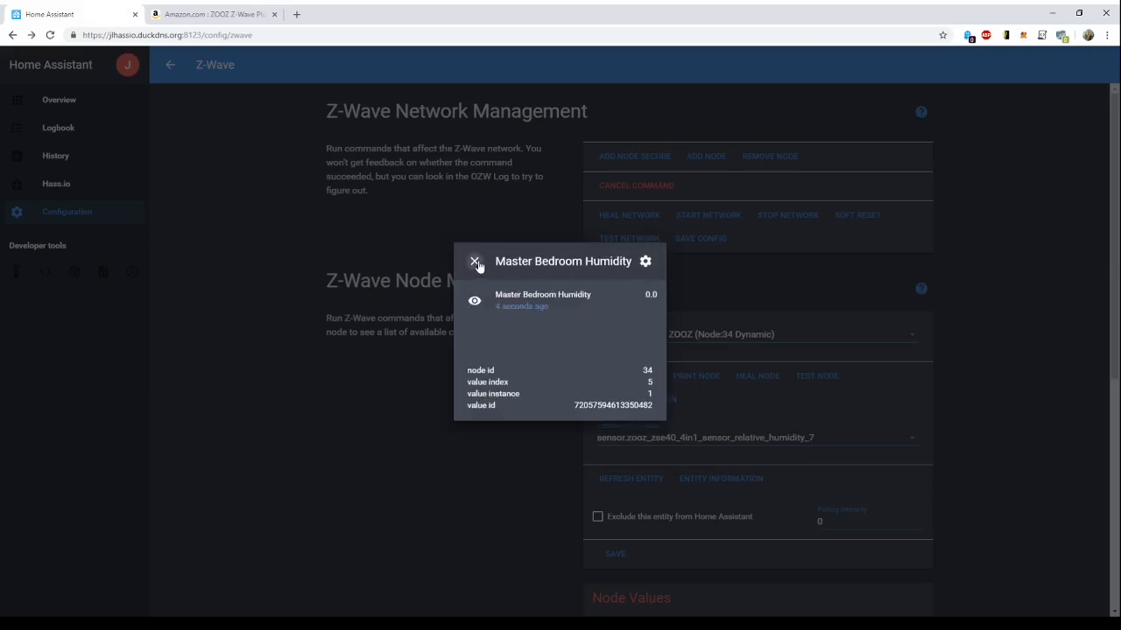
- Name the node's temperature entity (sensor.zooz_zse40_4in1_sensor_temperature_7) Master Bedroom Temperature and save it
click(797, 438)
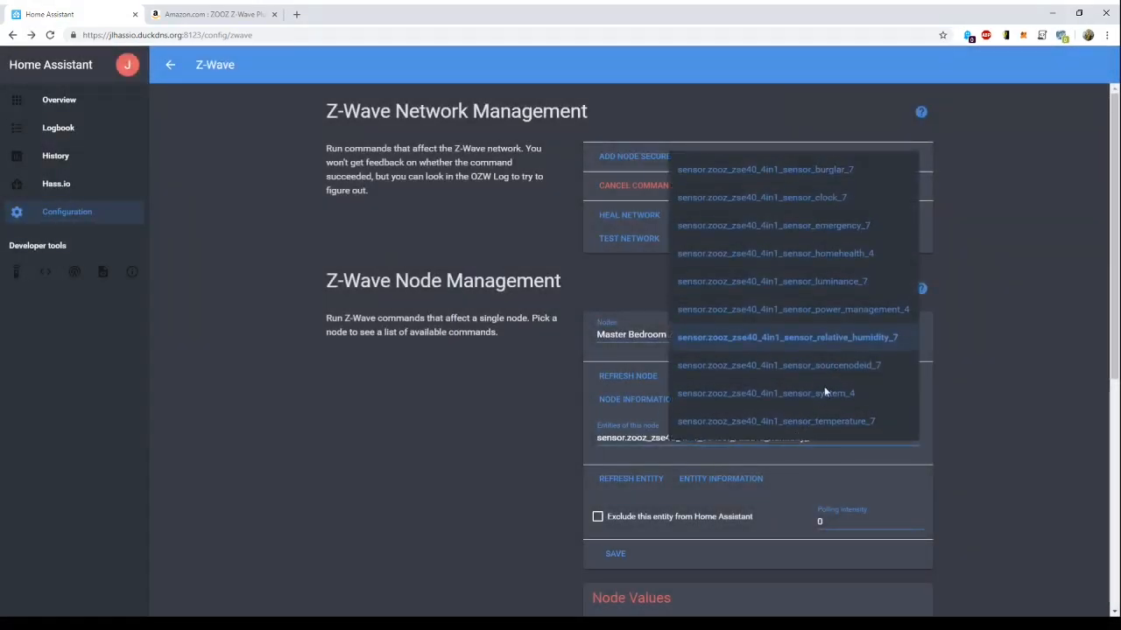
click(792, 421)
click(692, 482)
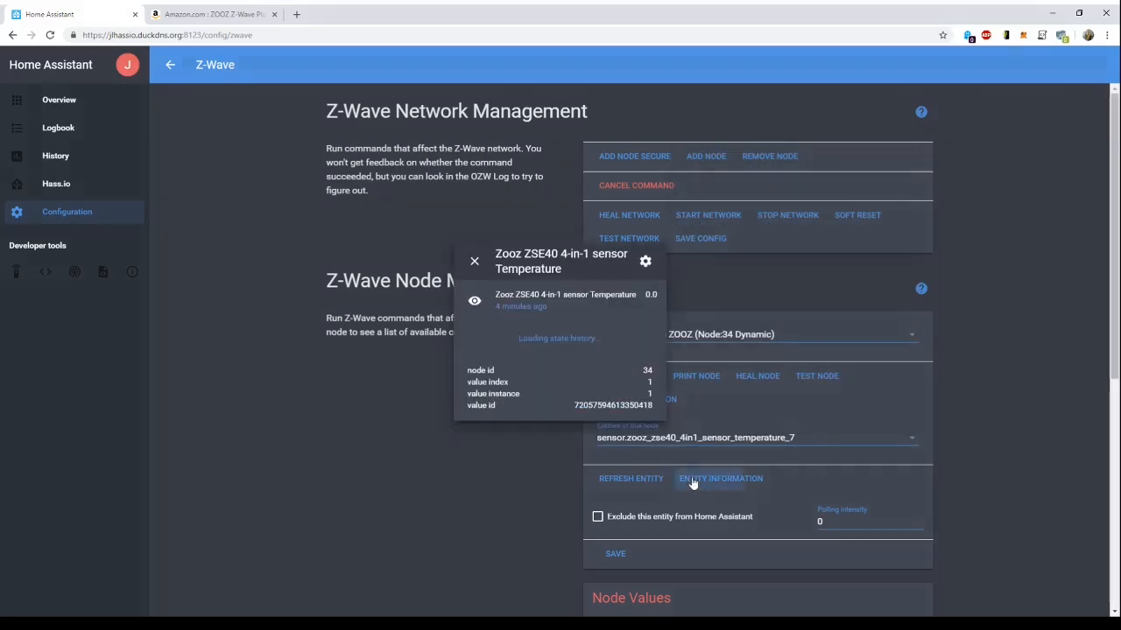
click(645, 265)
click(506, 304)
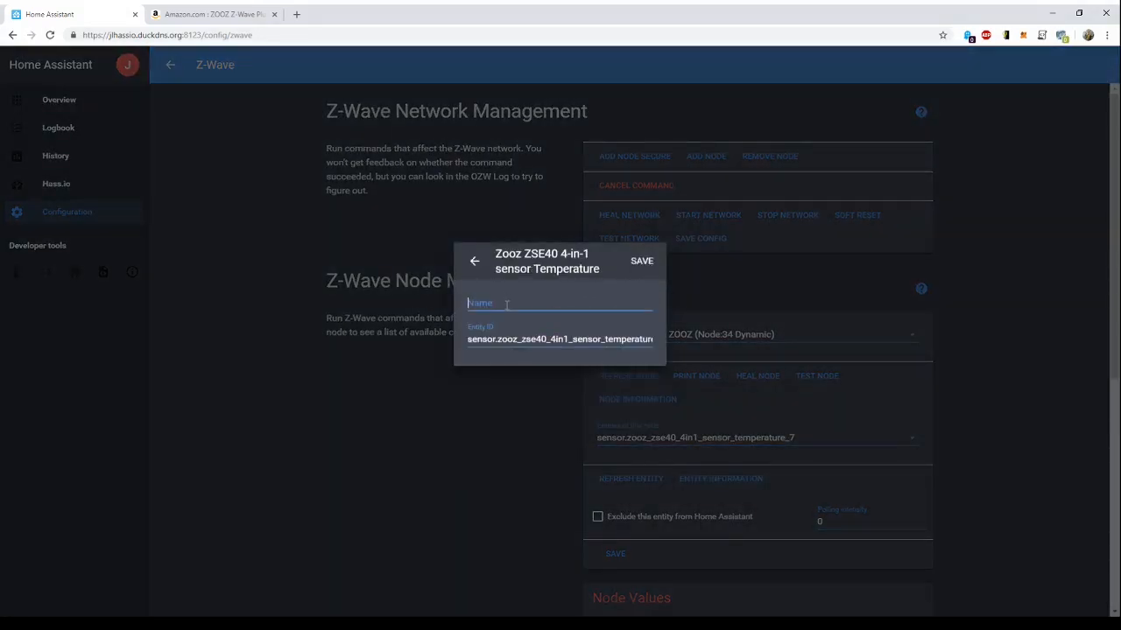
text(Master Bedroom Temperature)
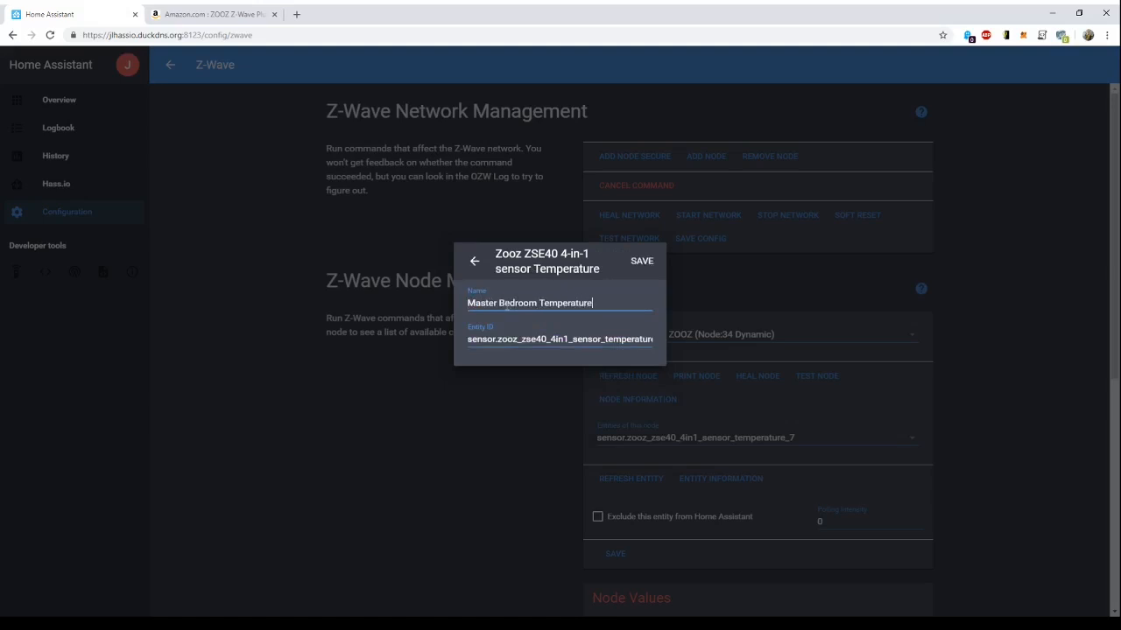
click(642, 265)
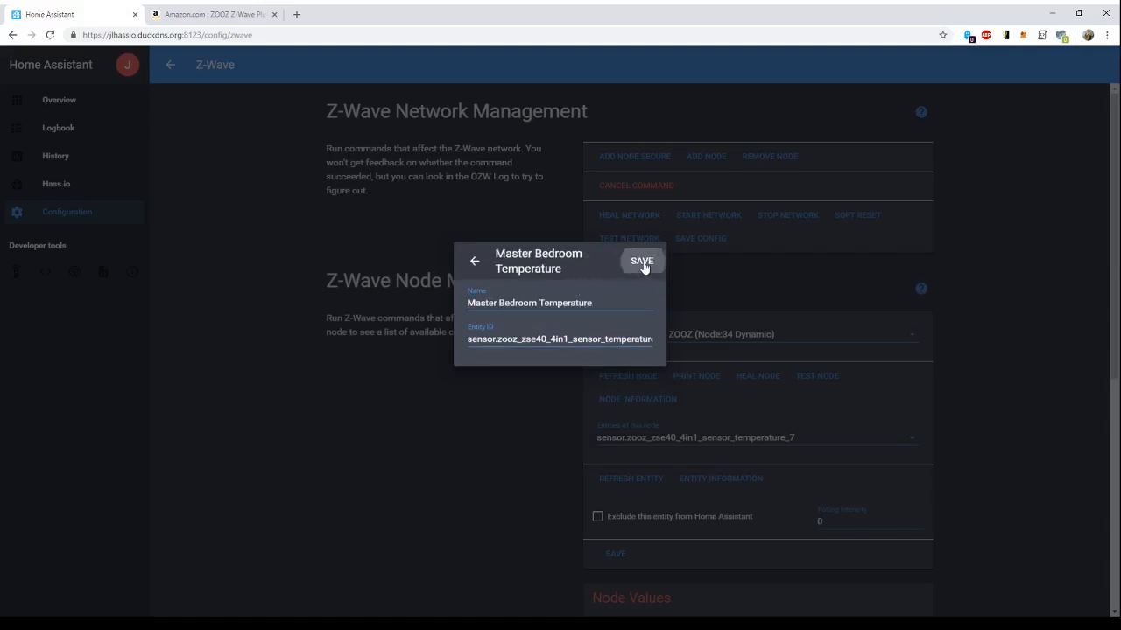
click(474, 263)
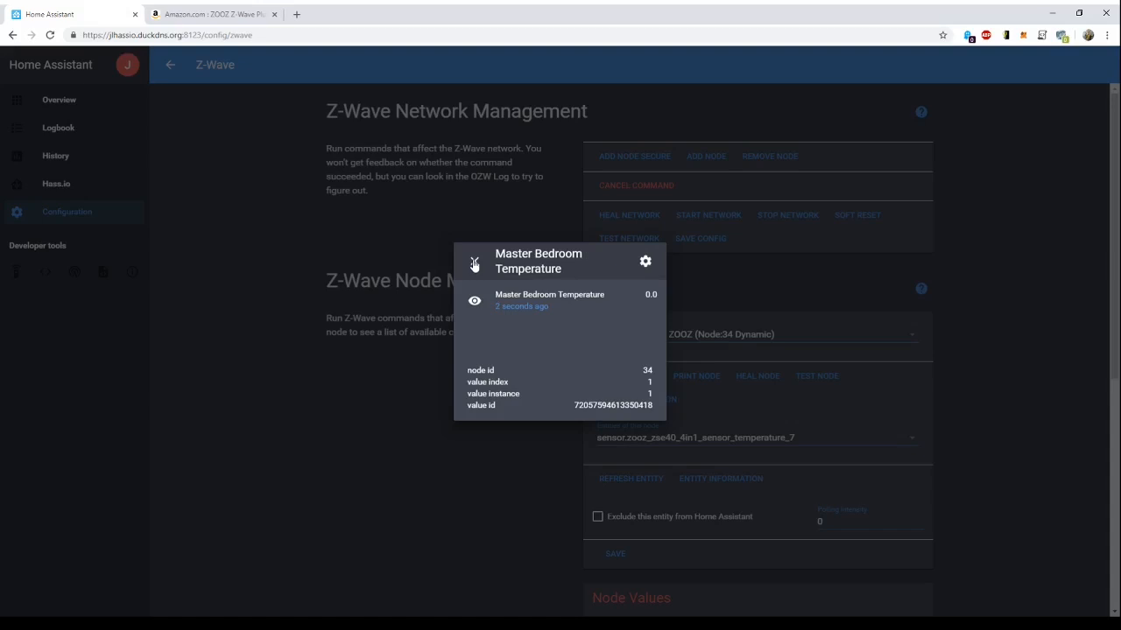
click(474, 263)
- Check the query stage of Master Bedroom ZOOZ (Node 34) in the Z-Wave node list against the other nodes
scroll(670, 450, down, 2)
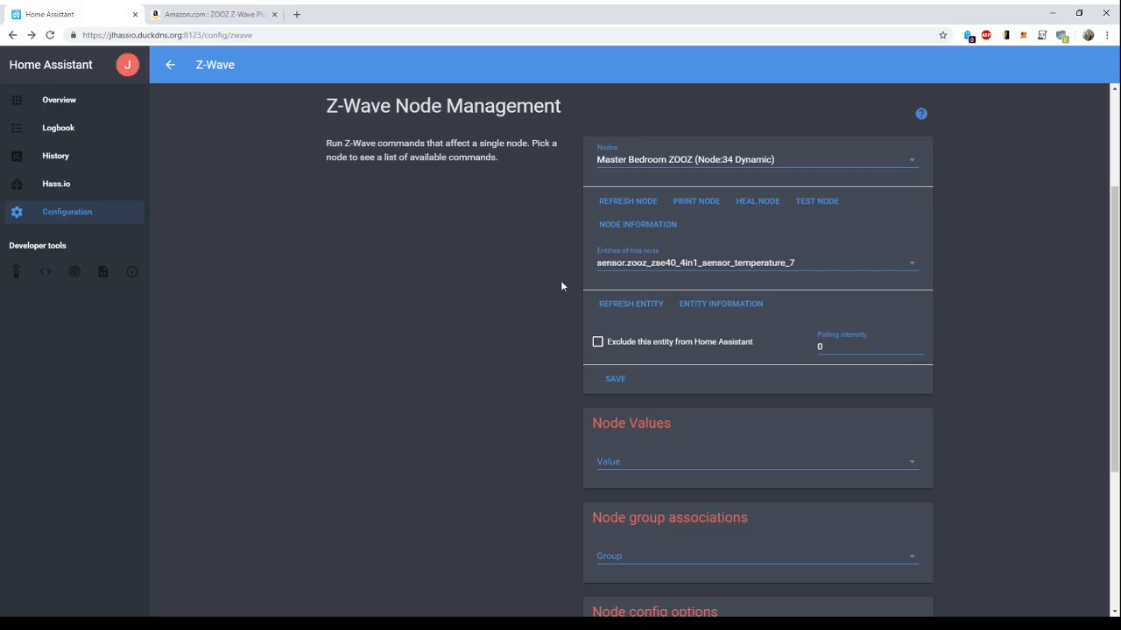
scroll(561, 280, down, 1)
scroll(561, 280, up, 2)
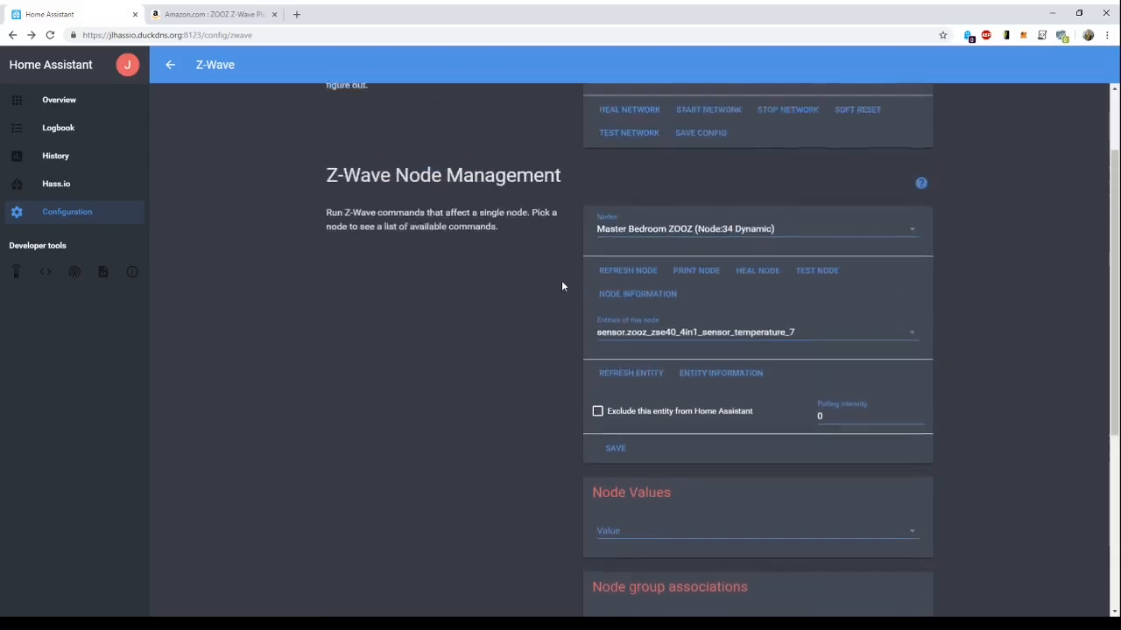
click(658, 277)
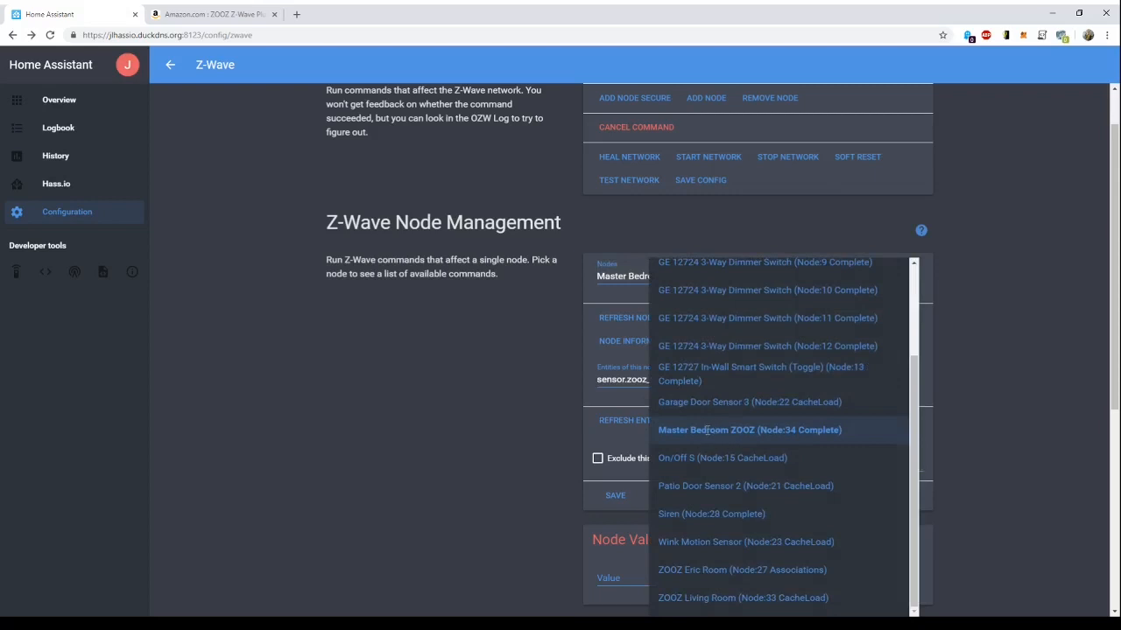
click(705, 430)
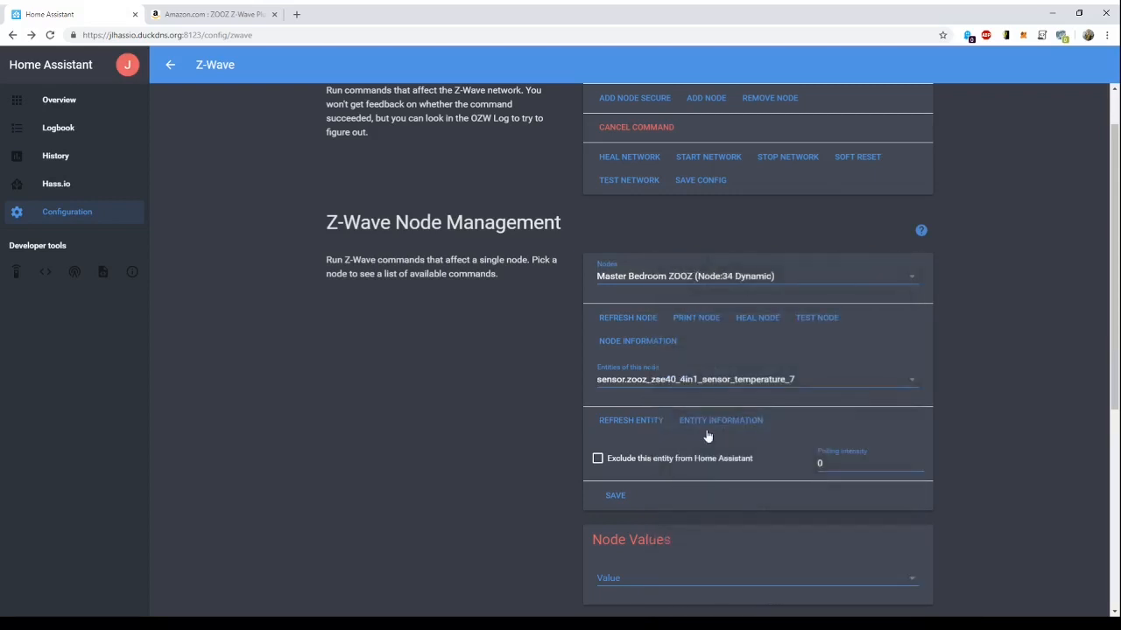
click(672, 278)
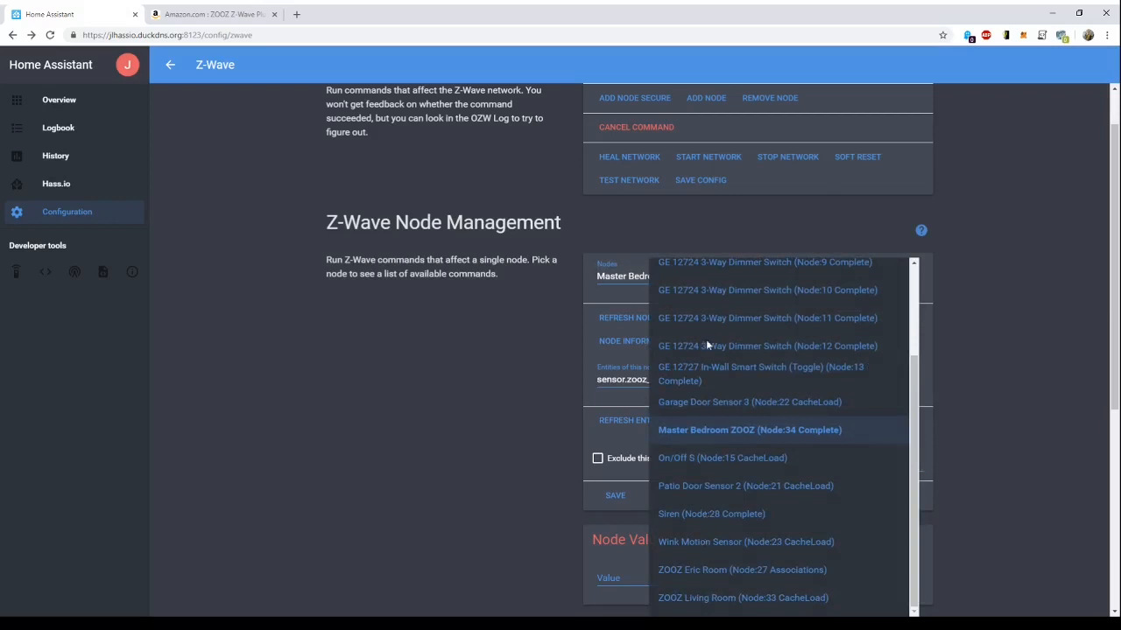
scroll(710, 403, up, 3)
scroll(719, 435, down, 3)
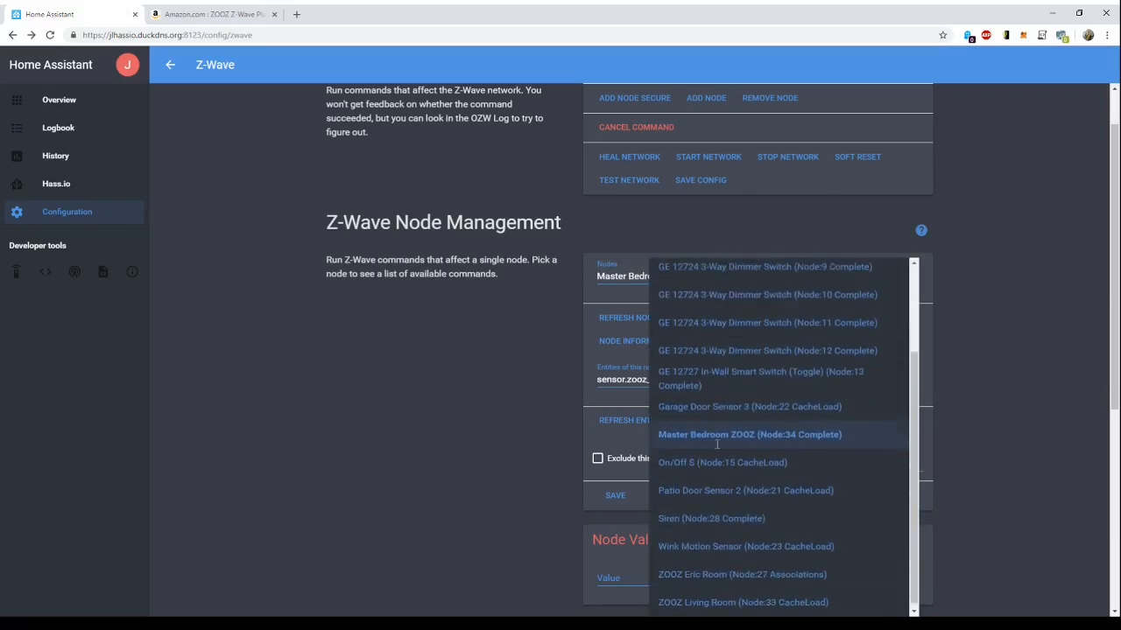
click(536, 371)
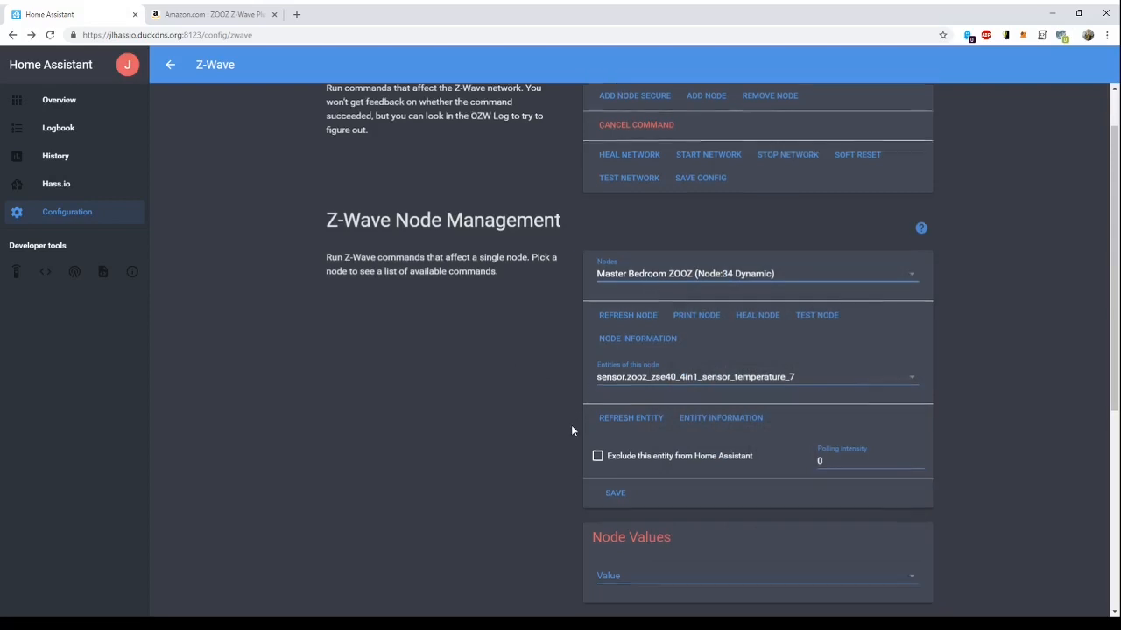
- Review the wakeup interval and the Temperature Scale choices in the node config options of Master Bedroom ZOOZ
scroll(571, 426, down, 4)
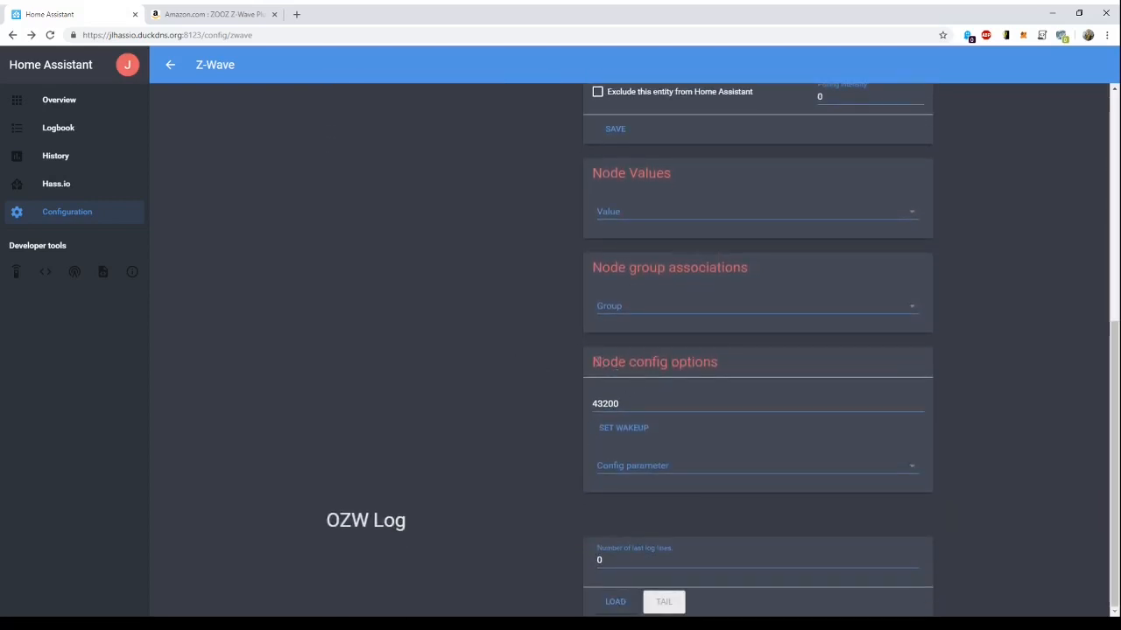
drag(593, 362, 711, 368)
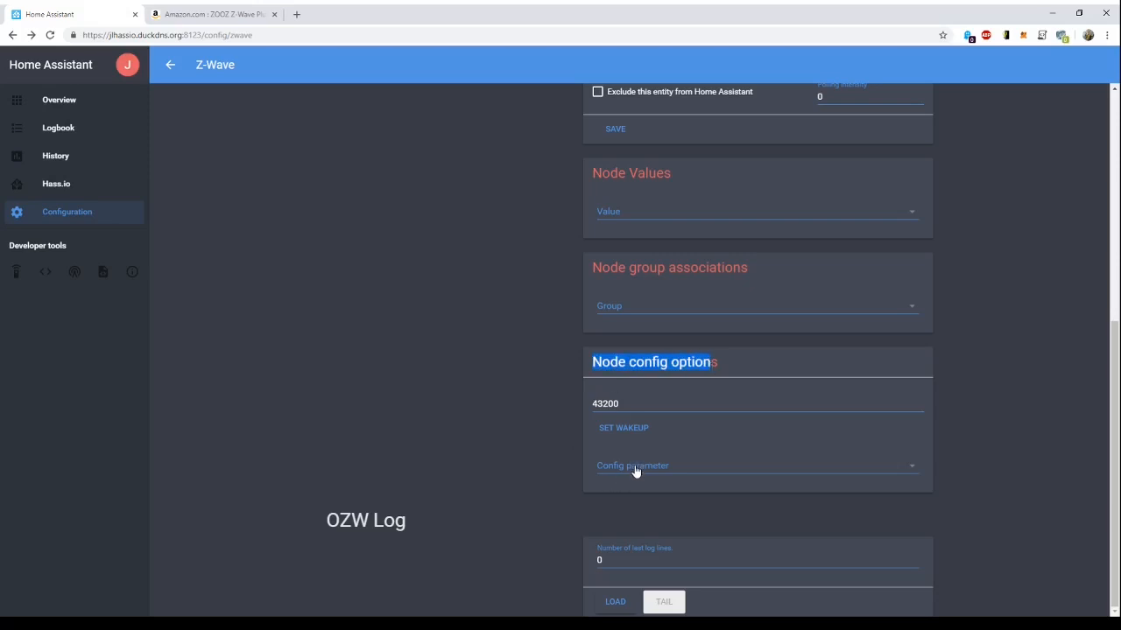
click(620, 403)
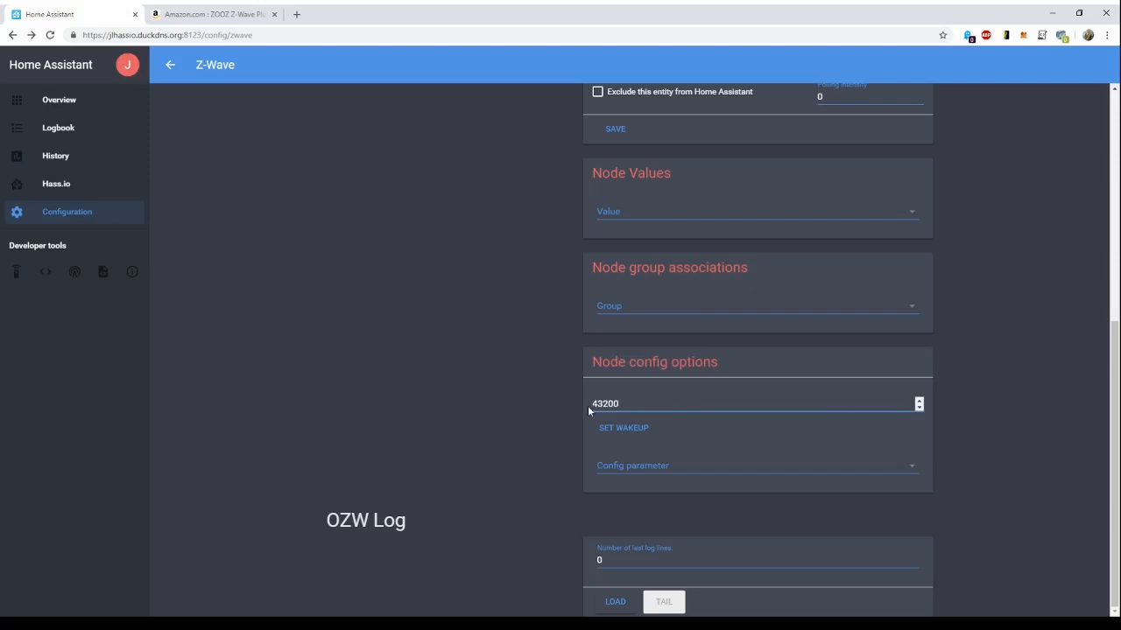
drag(594, 404, 626, 405)
click(560, 415)
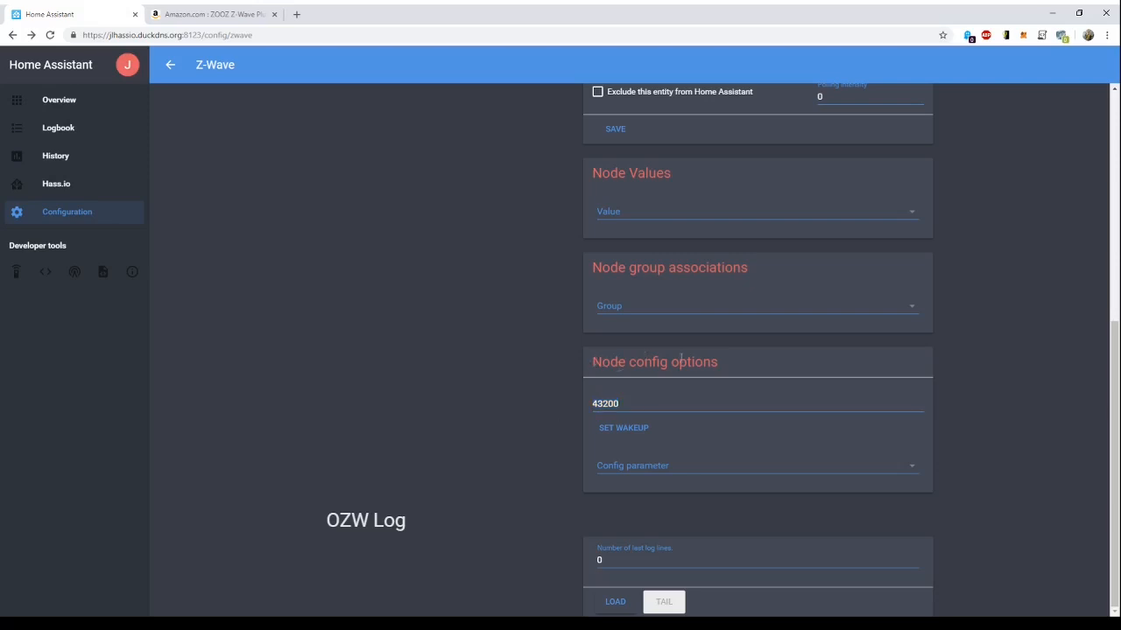
click(631, 468)
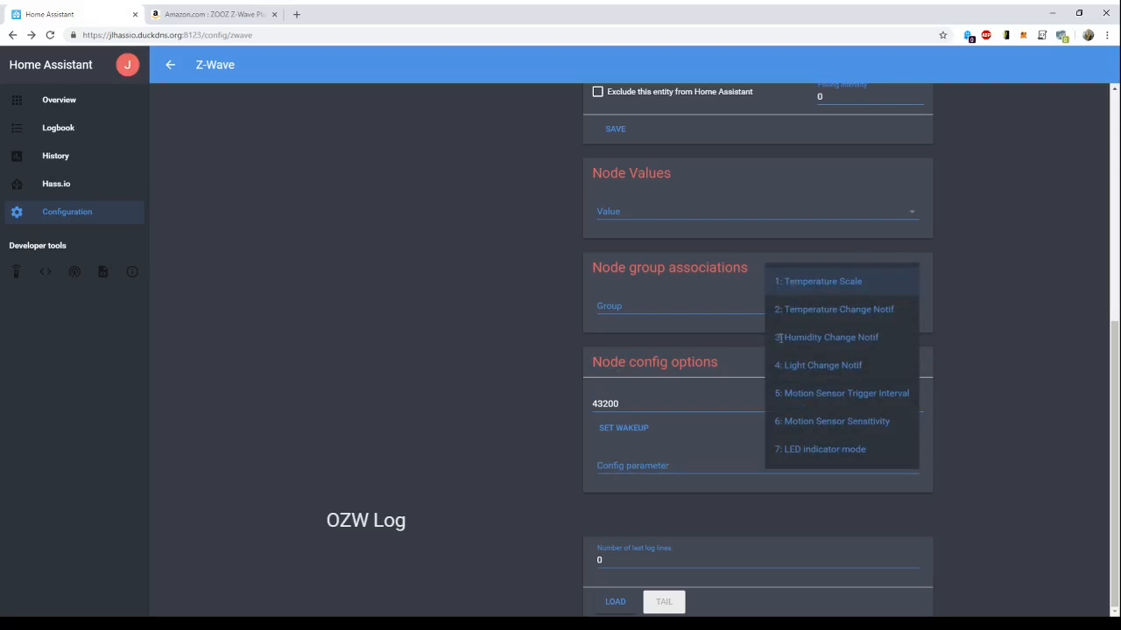
click(824, 282)
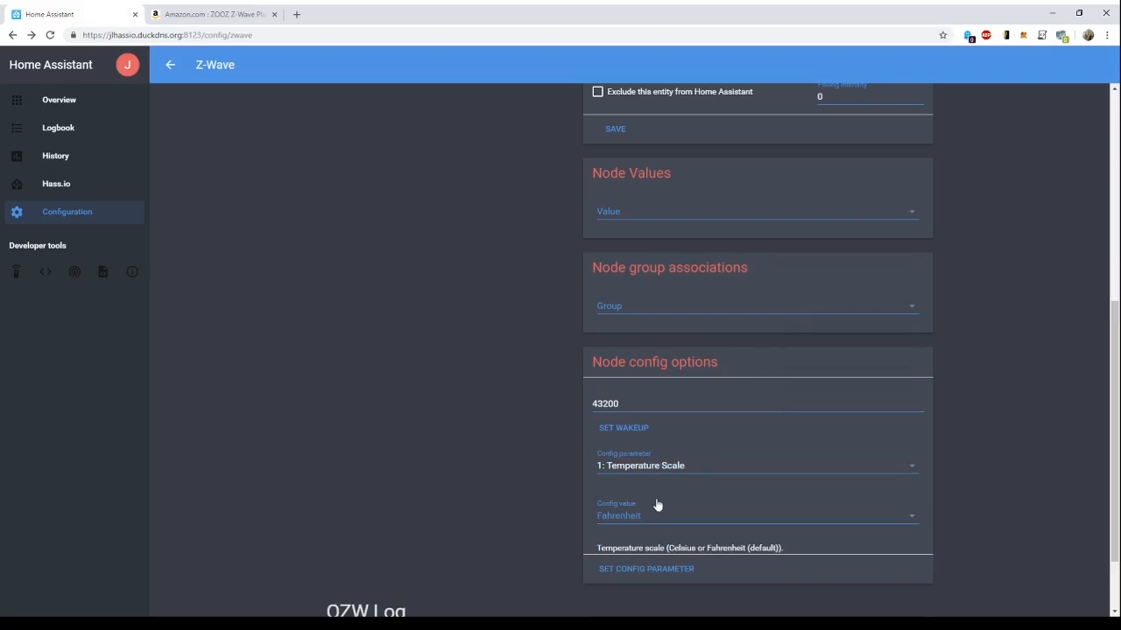
click(633, 516)
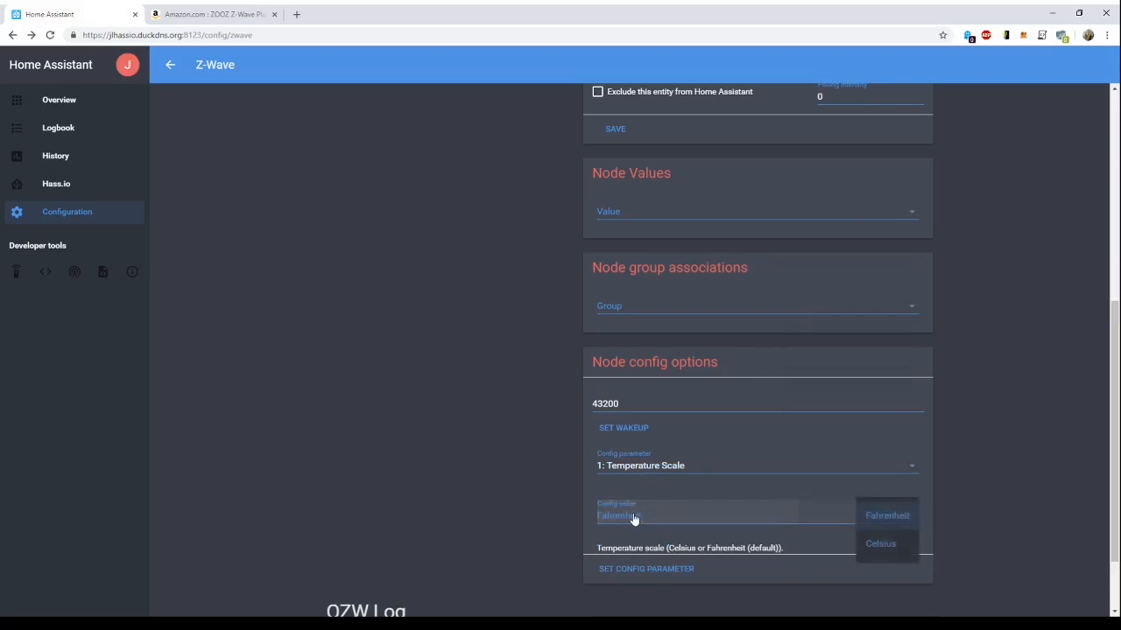
click(656, 529)
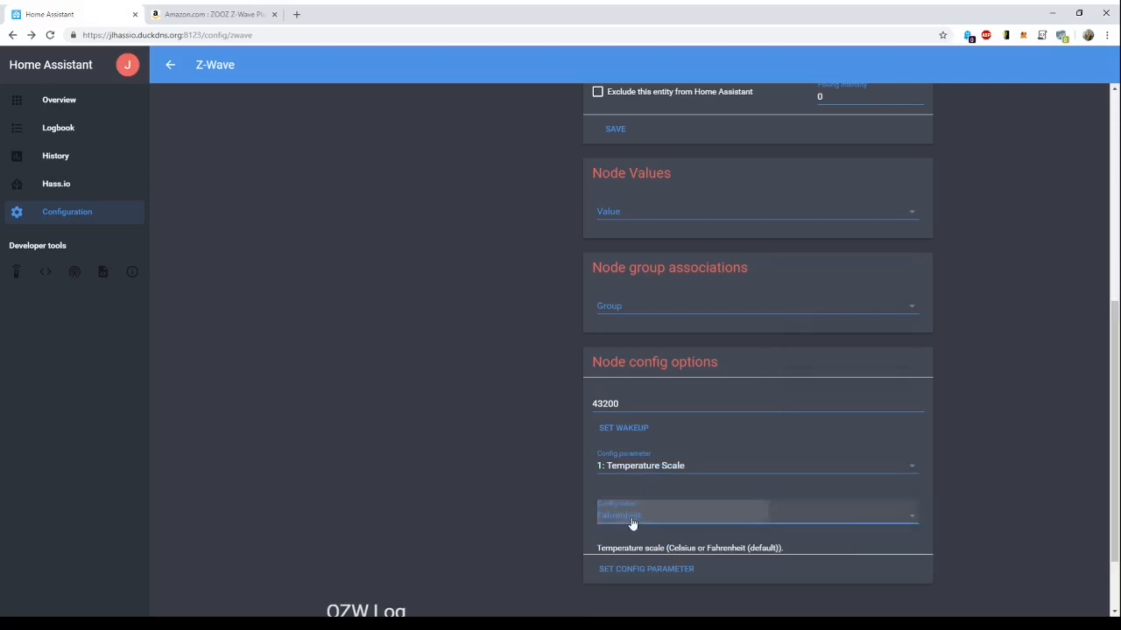
- Set config parameter 2: Temperature Change Notif to 5 and apply it to the node
click(645, 467)
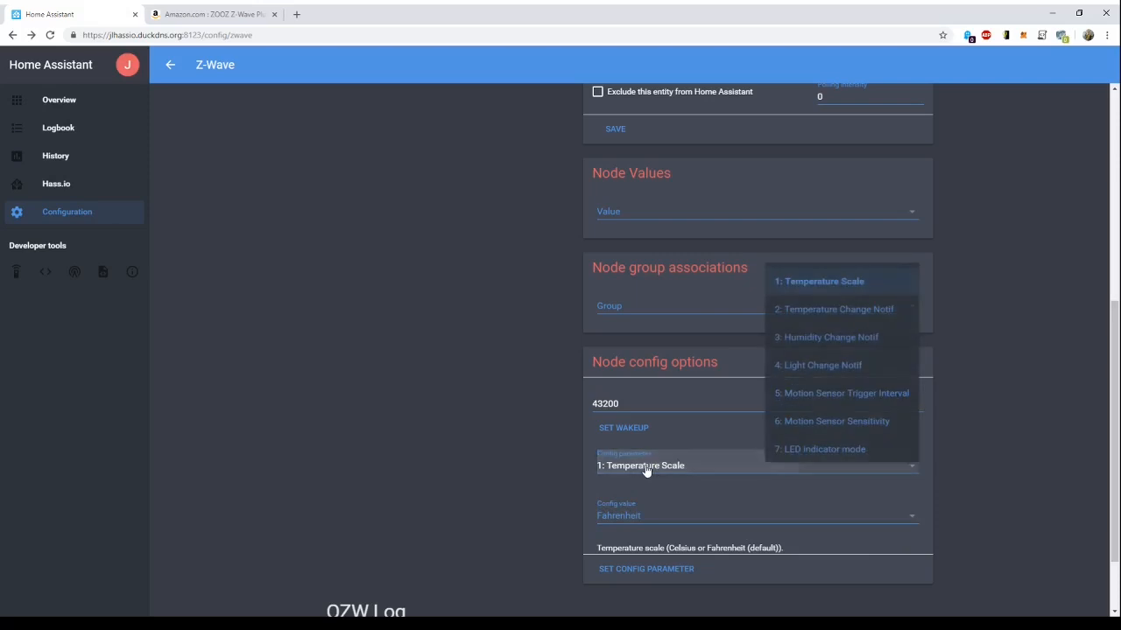
click(824, 310)
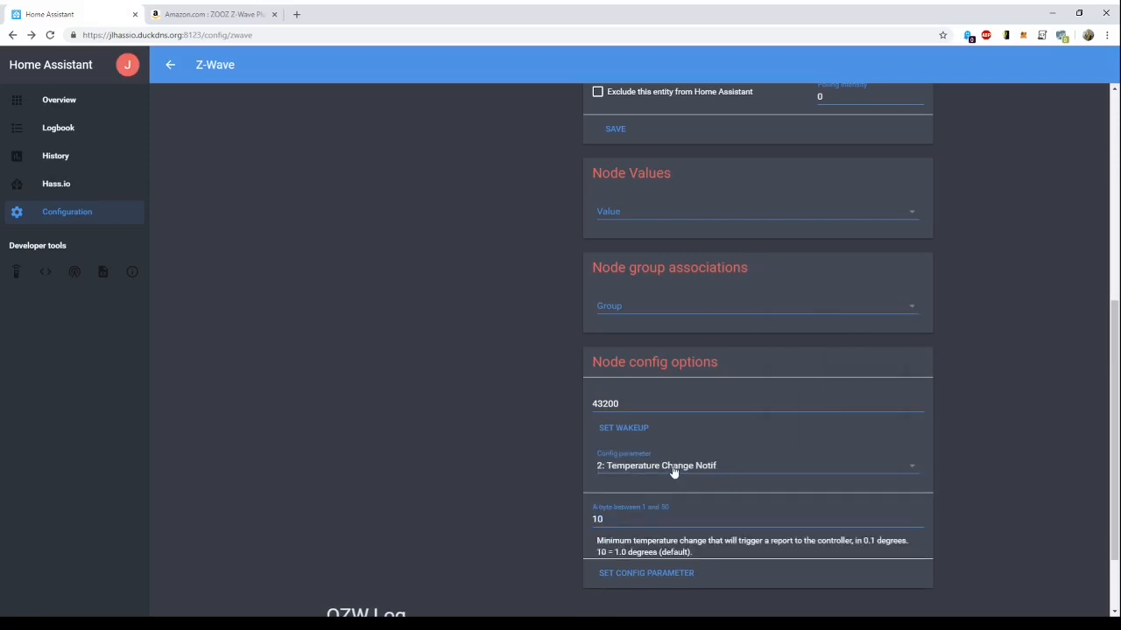
scroll(619, 481, down, 1)
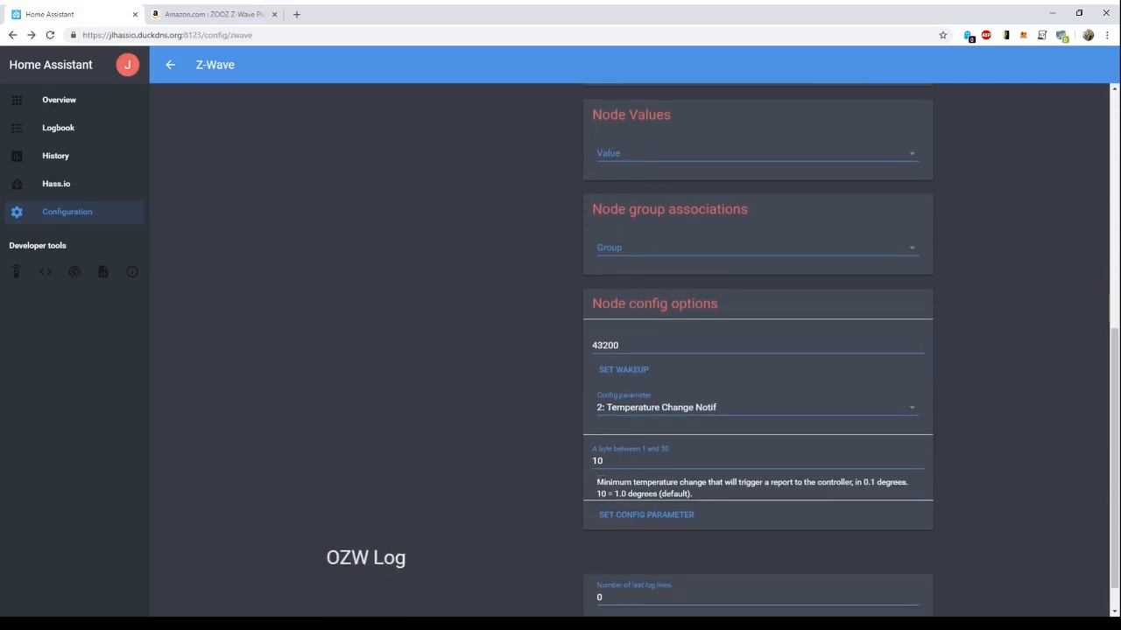
double_click(605, 462)
text(5)
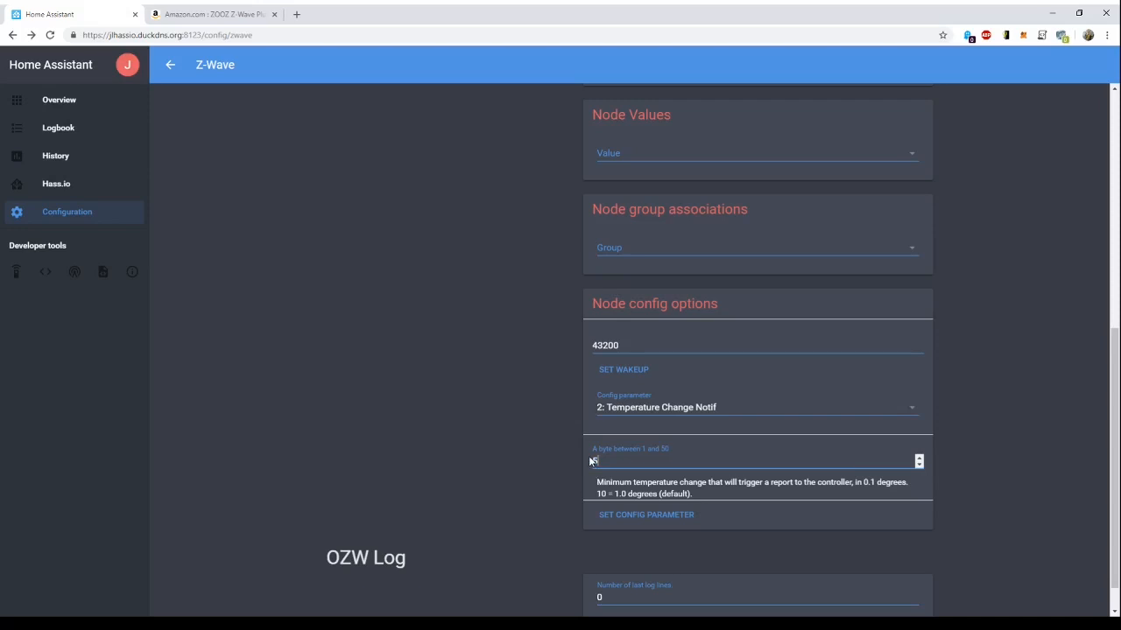
click(629, 517)
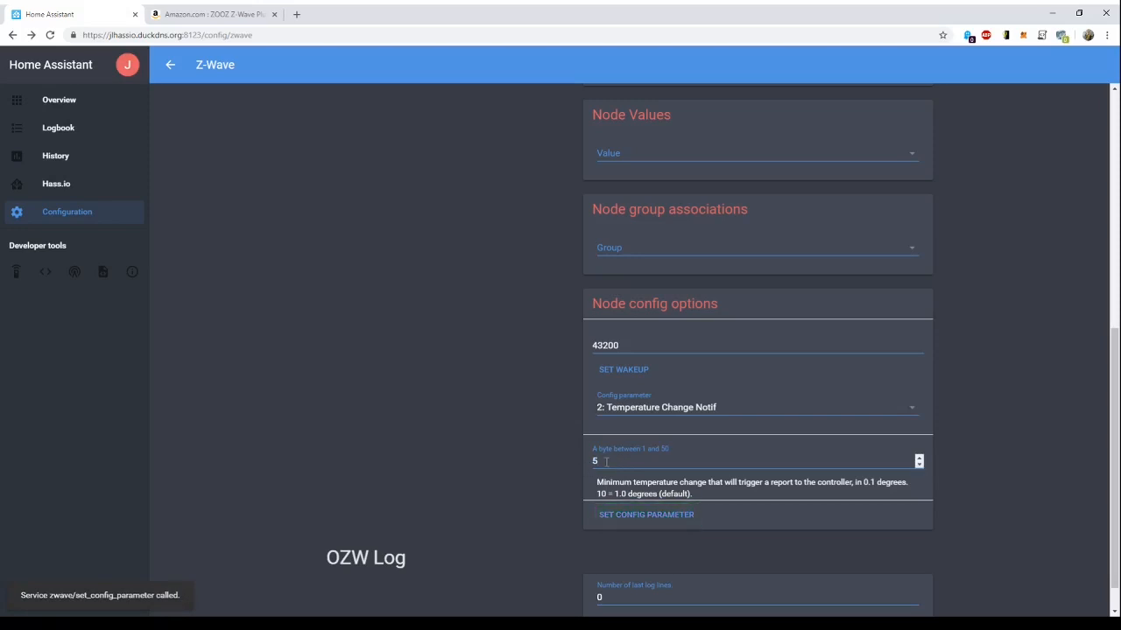
- Set config parameter 3: Humidity Change Notif to 5 and apply it to the node
click(653, 413)
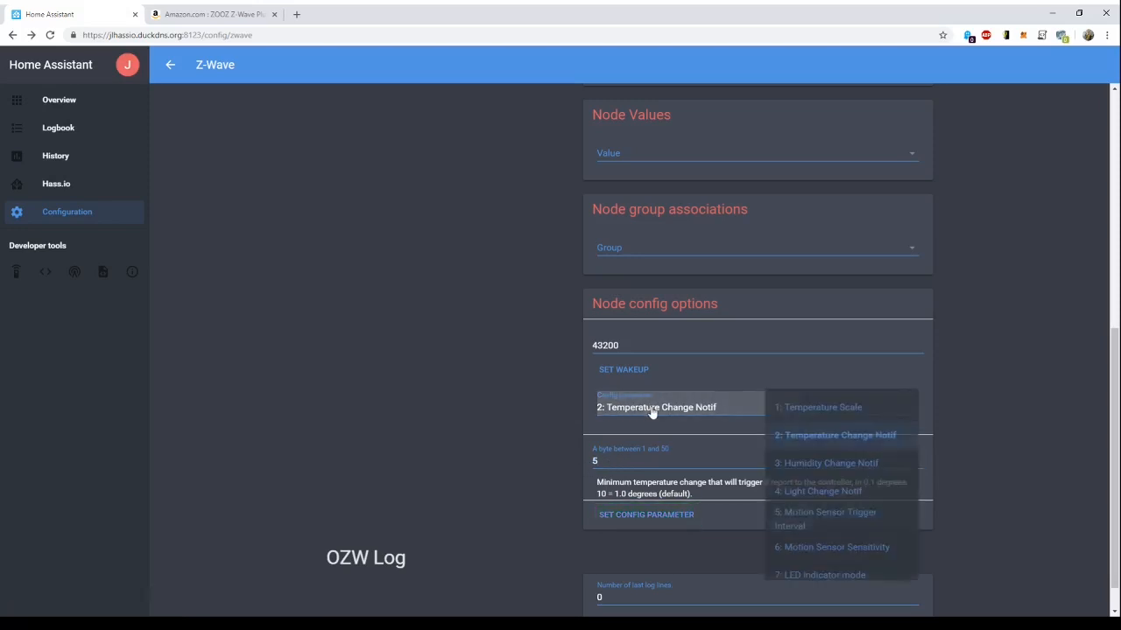
click(834, 466)
drag(611, 462, 583, 462)
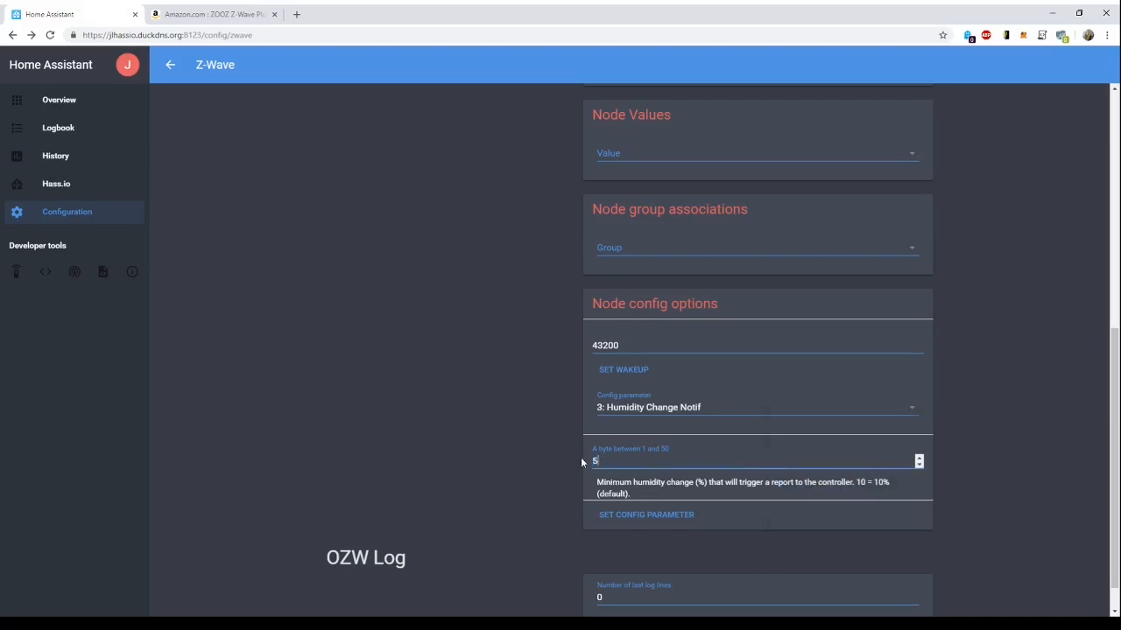
click(619, 517)
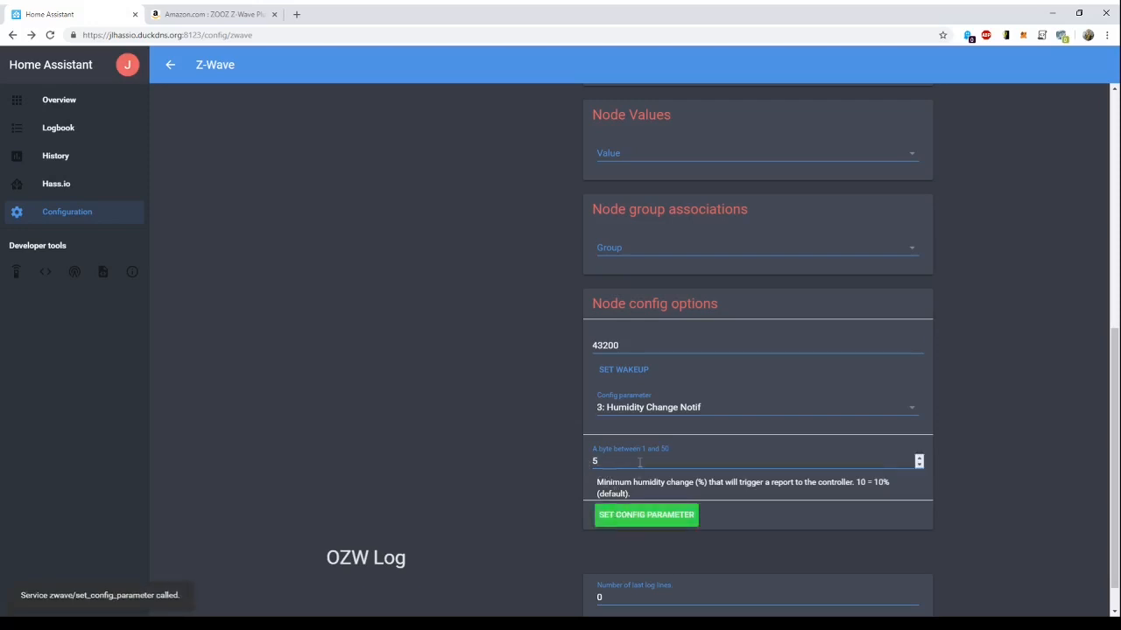
- Review the Light Change Notif, Motion Sensor Trigger Interval and Motion Sensor Sensitivity config parameters and their available values
click(655, 411)
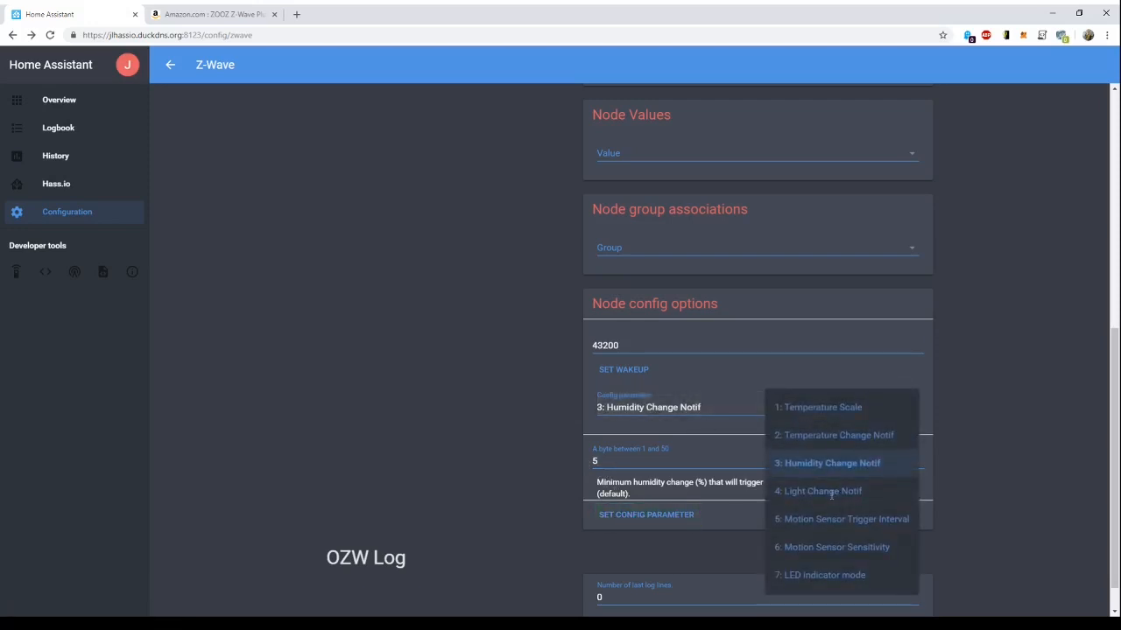
click(831, 493)
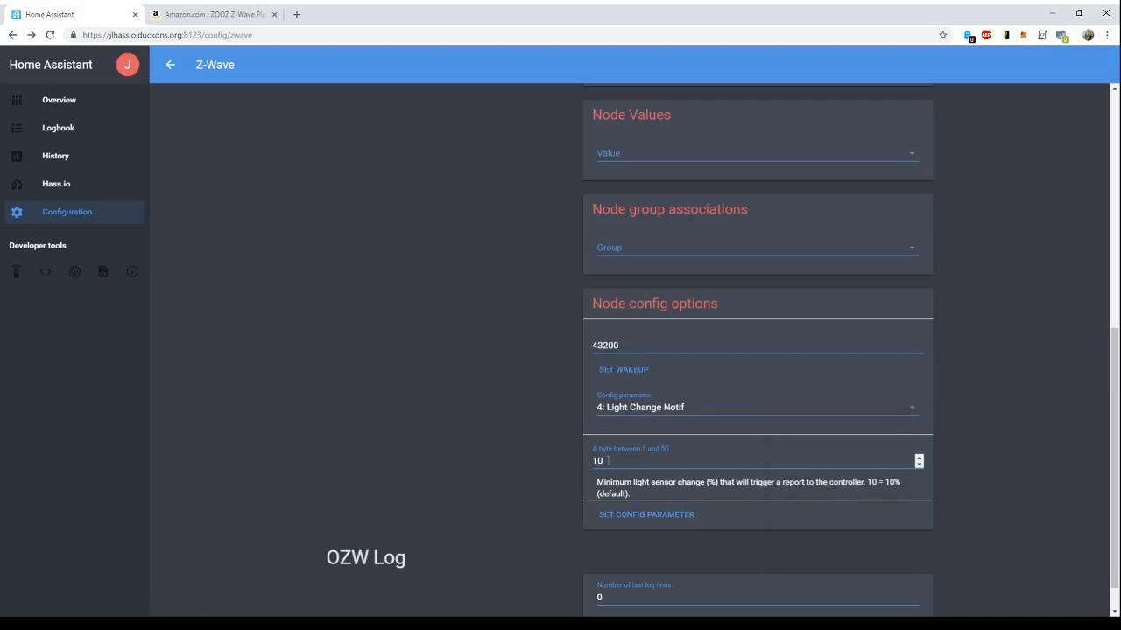
click(628, 410)
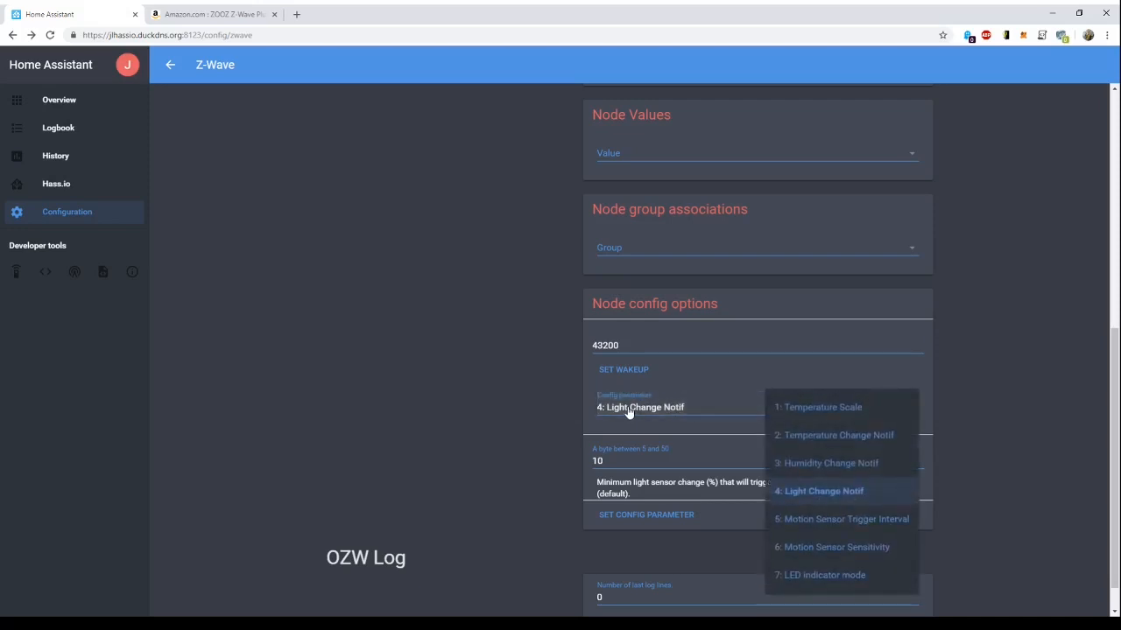
click(847, 519)
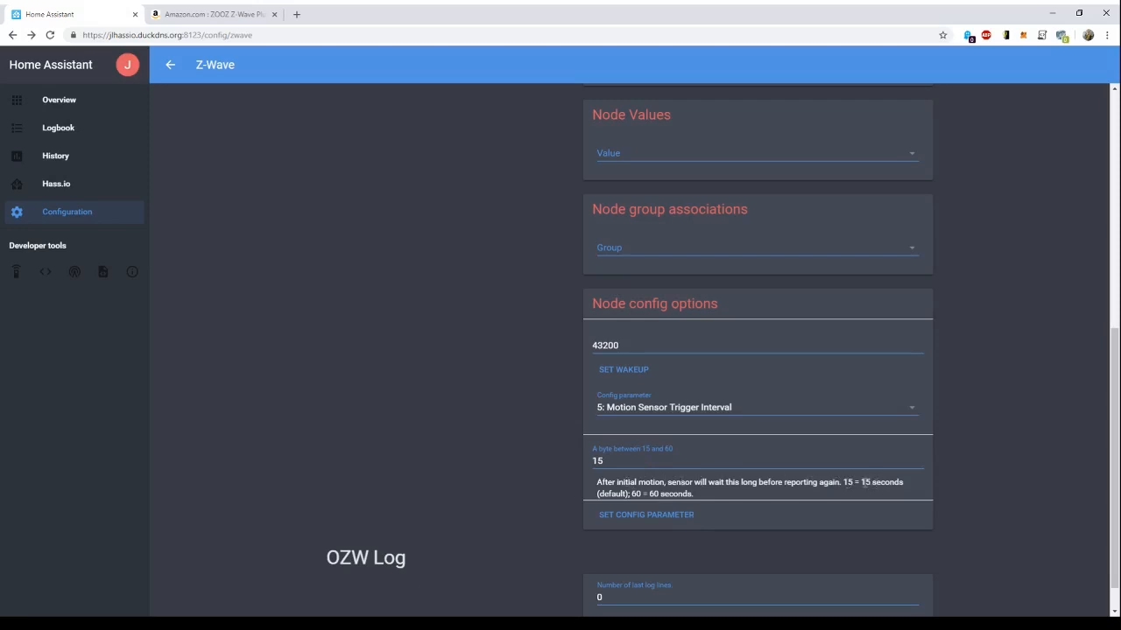
click(675, 413)
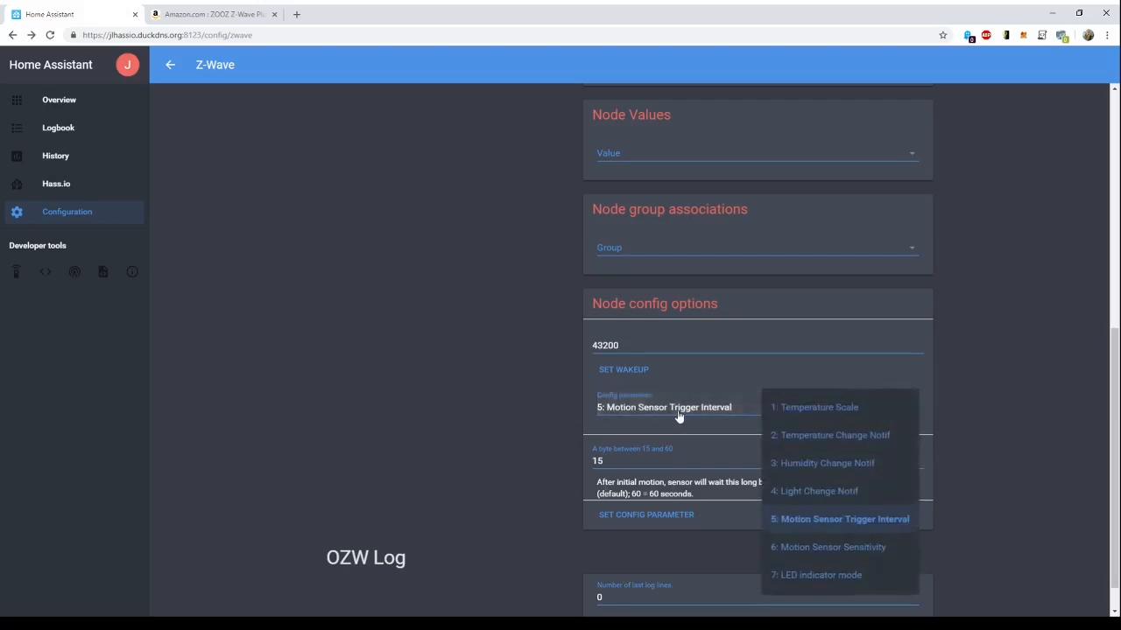
click(815, 548)
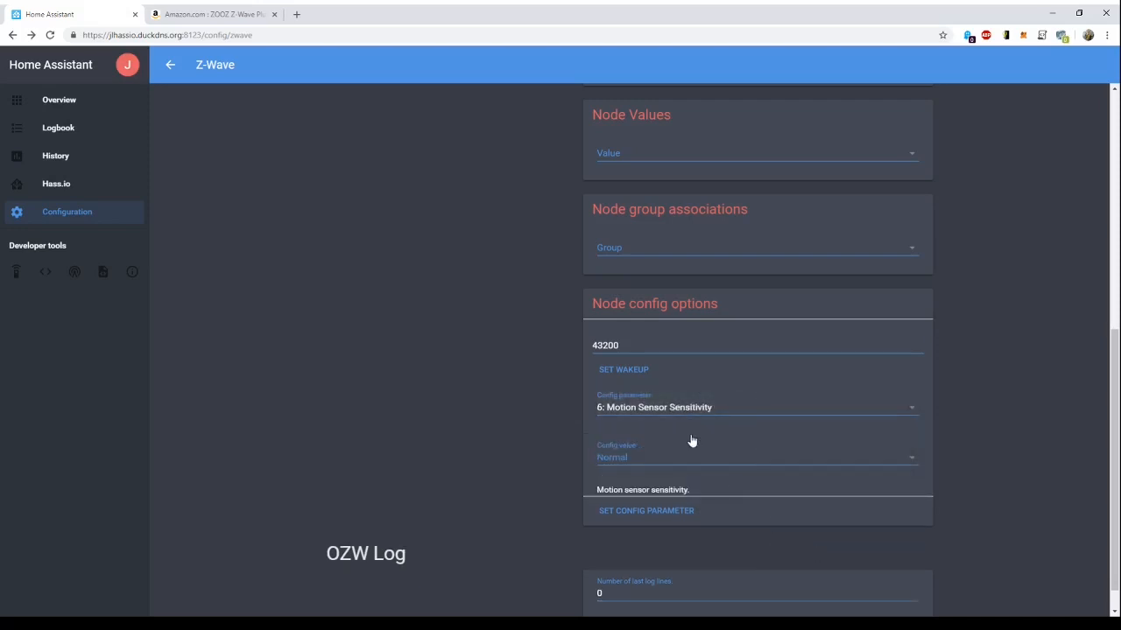
click(616, 464)
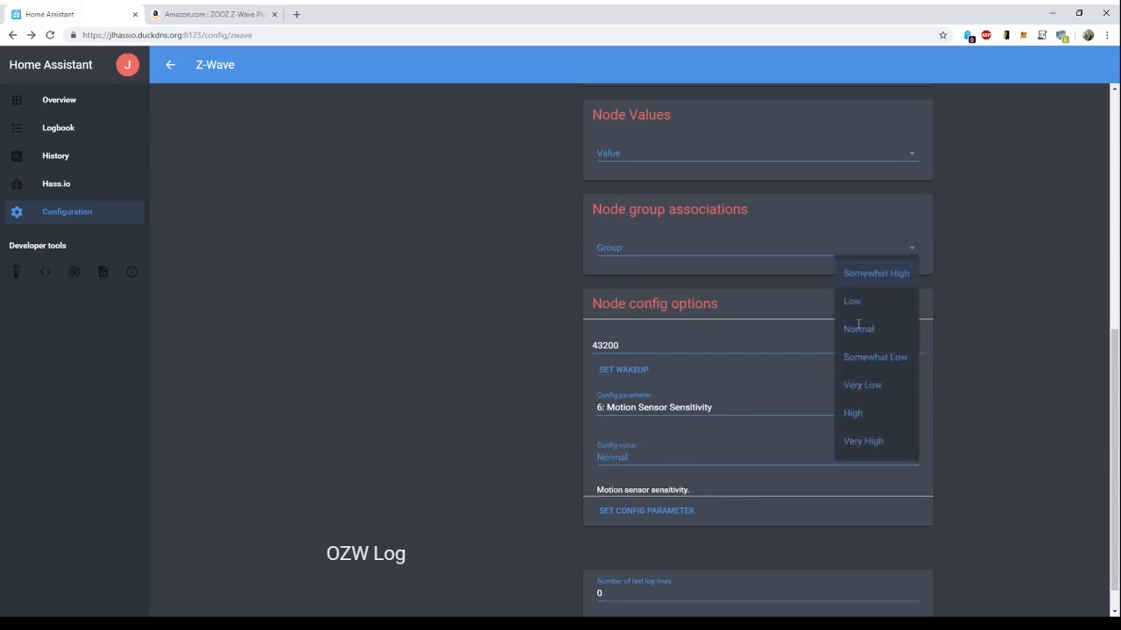
click(612, 462)
- Set config parameter 7: LED indicator mode to Off and apply it to the node
click(675, 408)
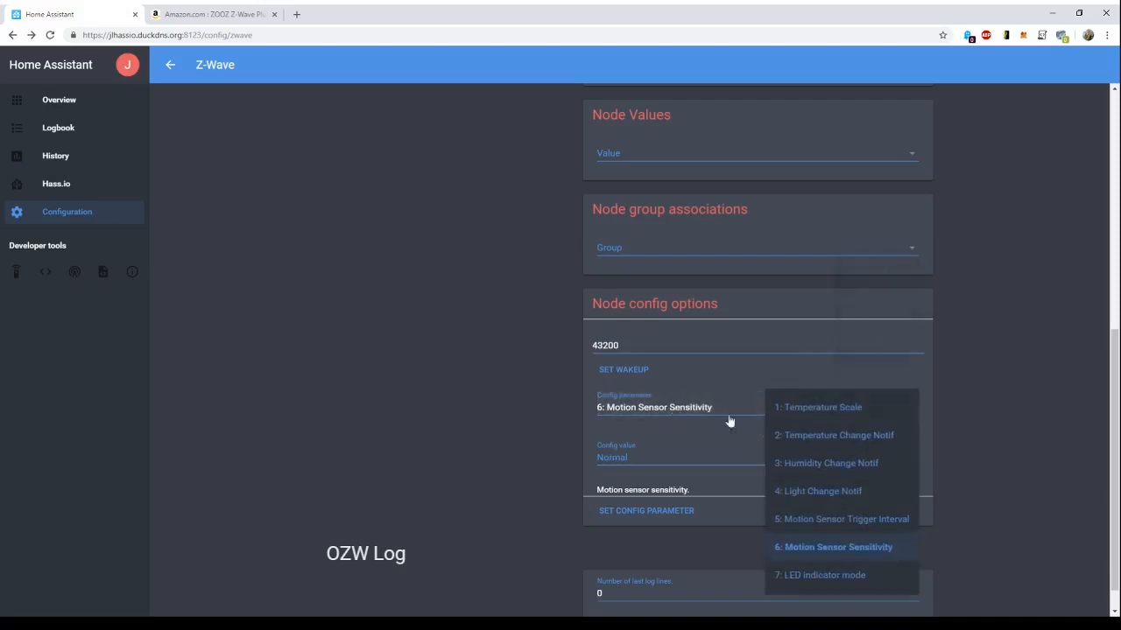
click(812, 575)
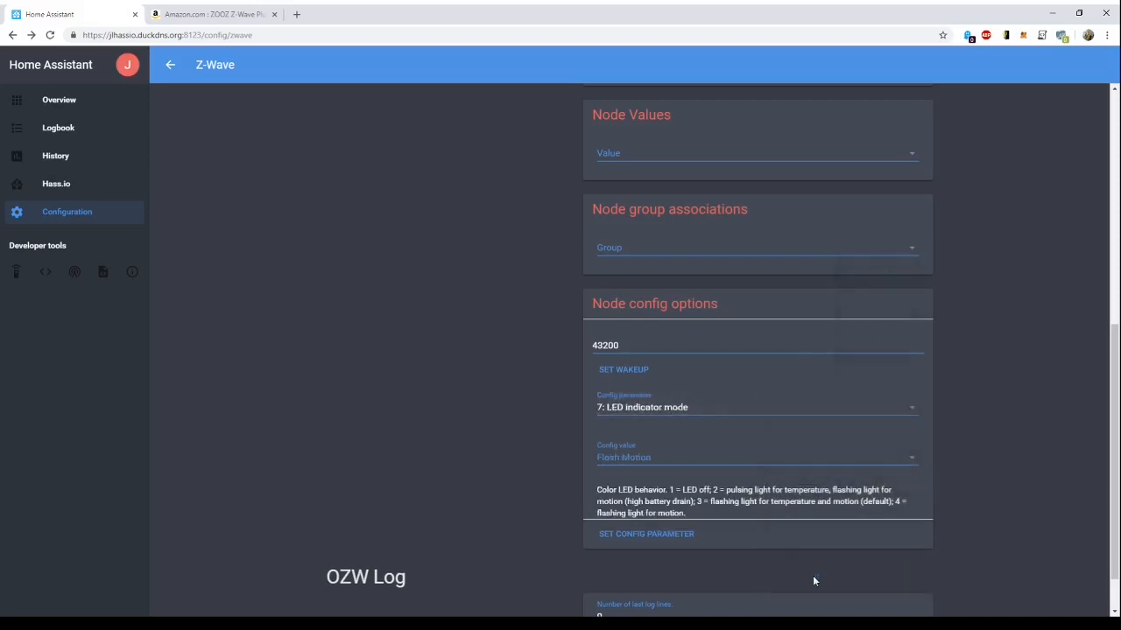
click(696, 459)
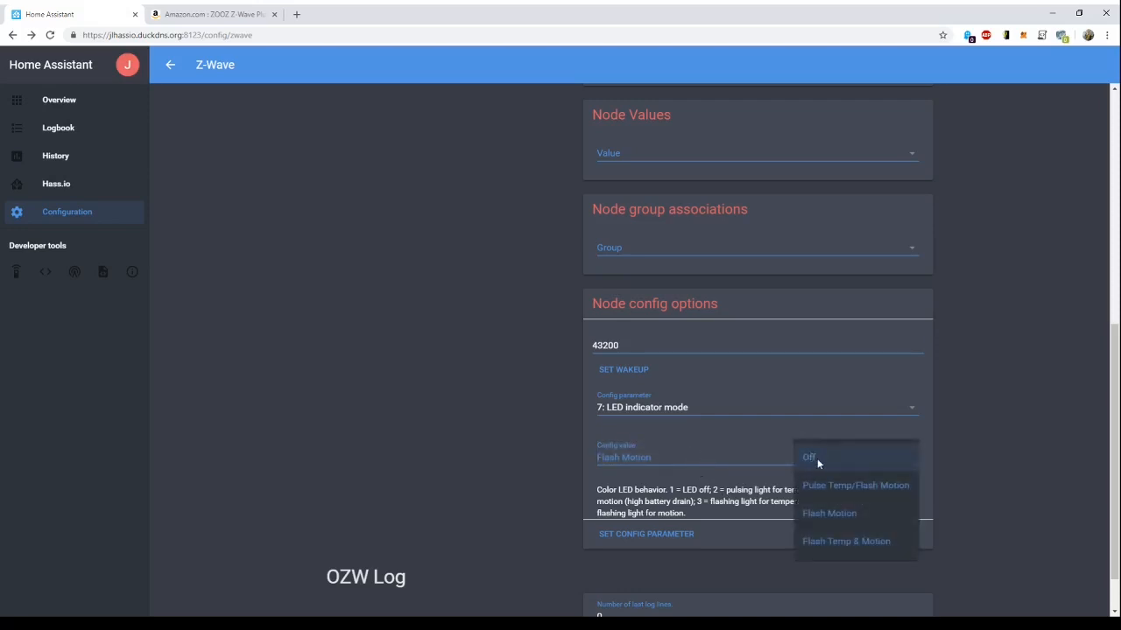
click(817, 458)
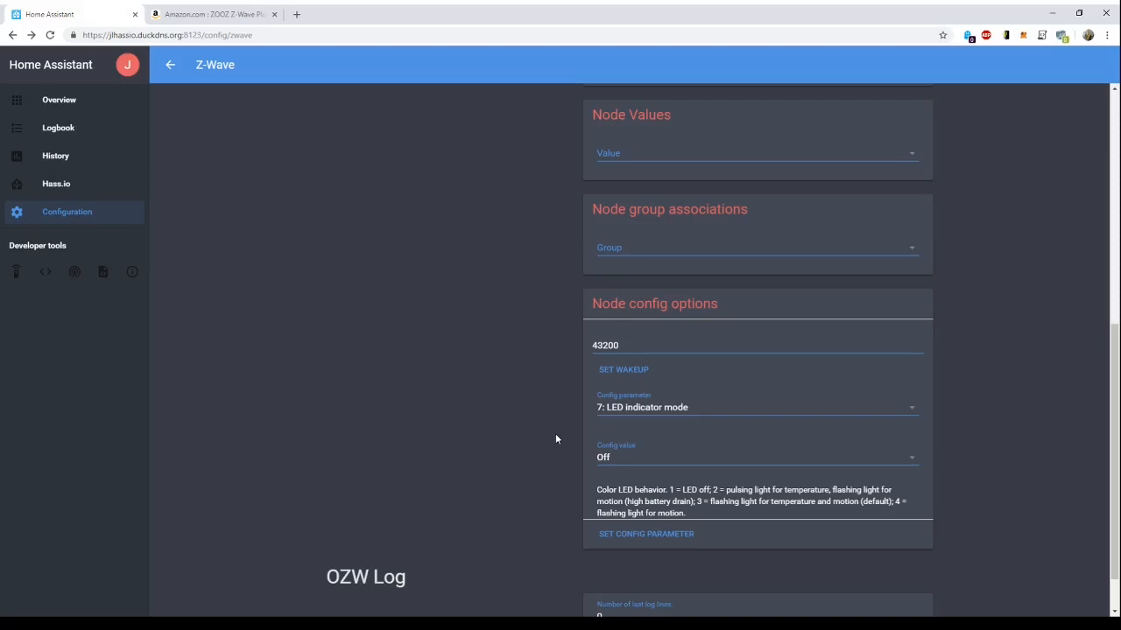
click(645, 536)
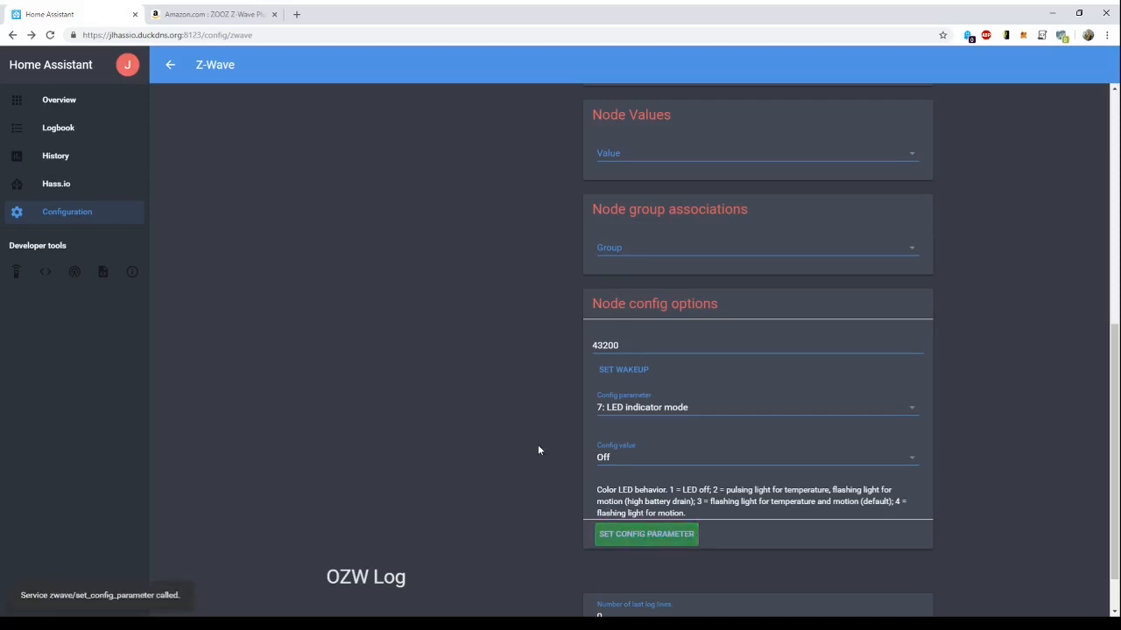
- Check the OZW log entries for Node 34 and close the log window
scroll(539, 450, up, 1)
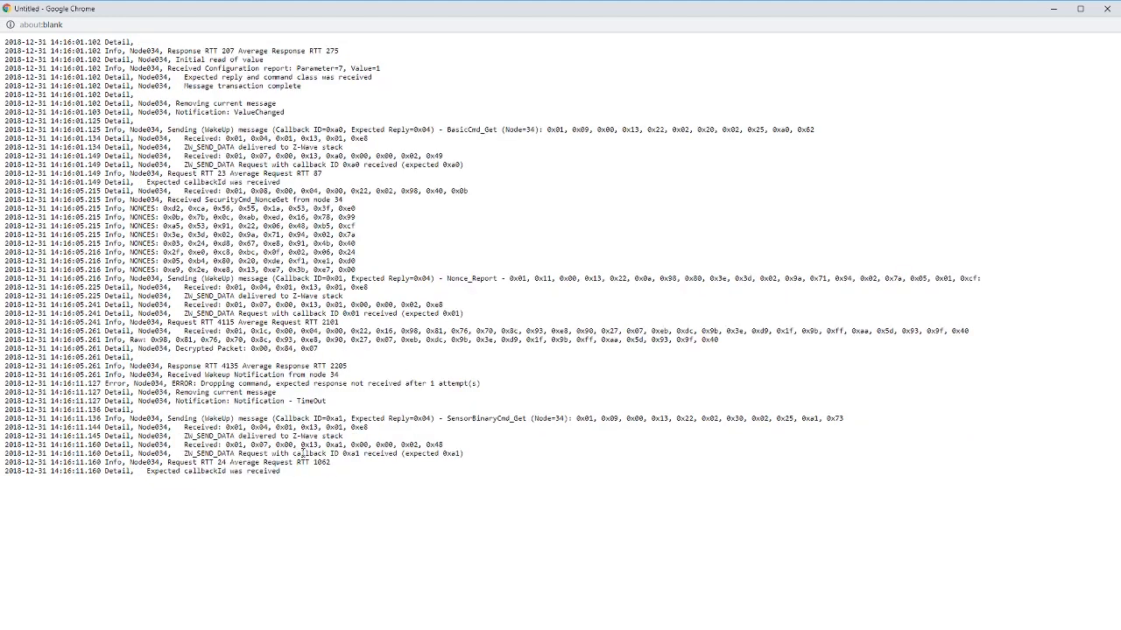
click(1106, 9)
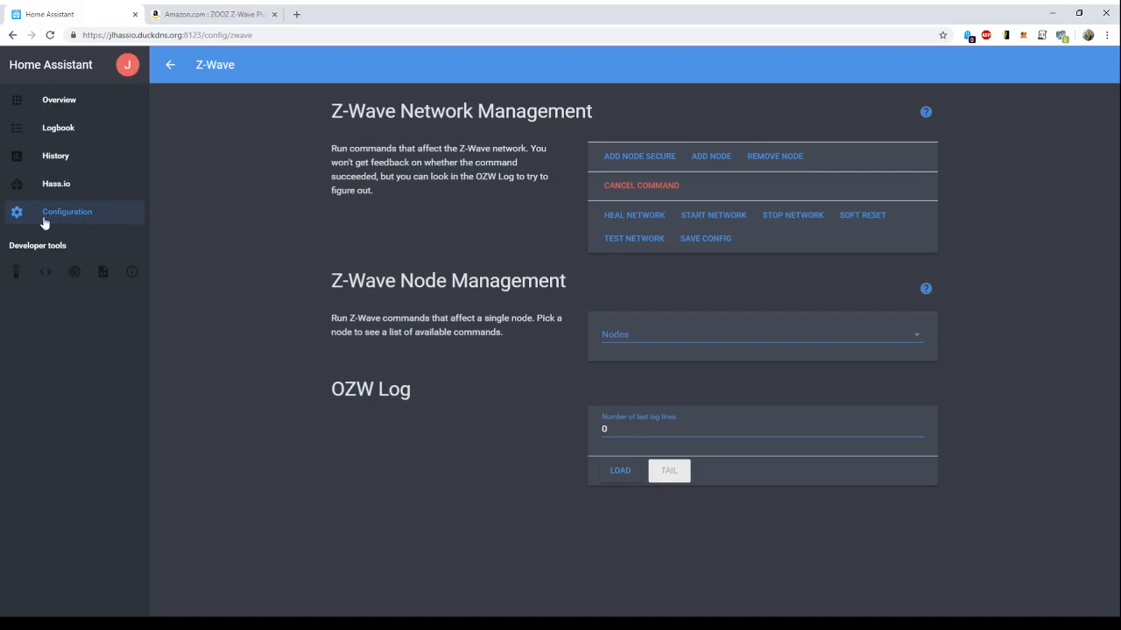
- Open the entity customization settings and select the Master Bedroom Humidity sensor
click(170, 66)
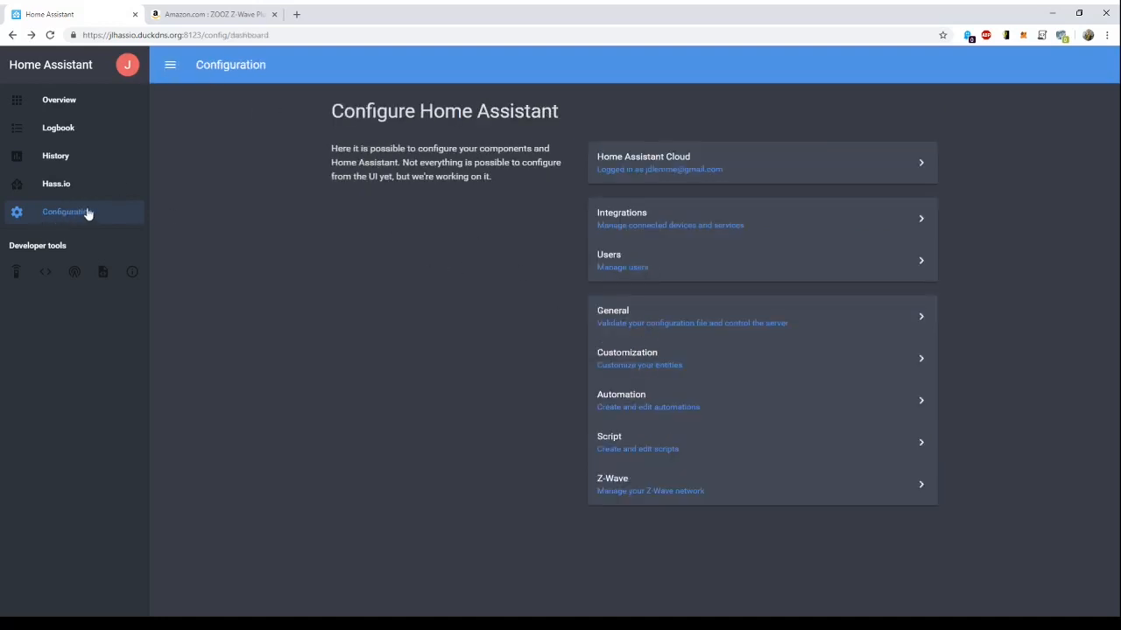
click(631, 363)
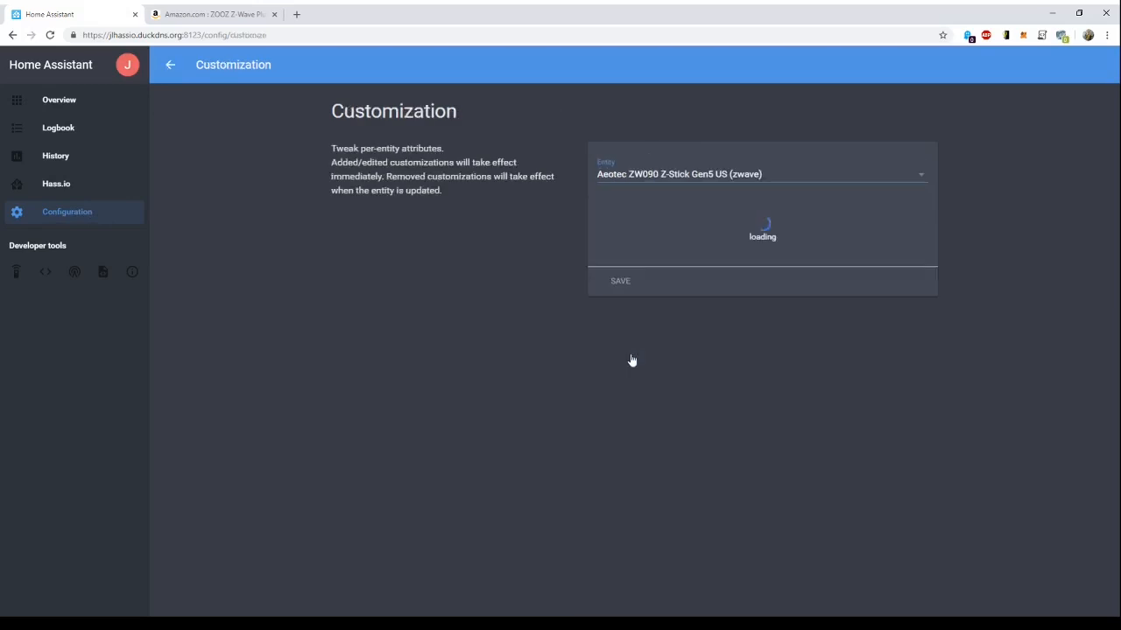
click(679, 174)
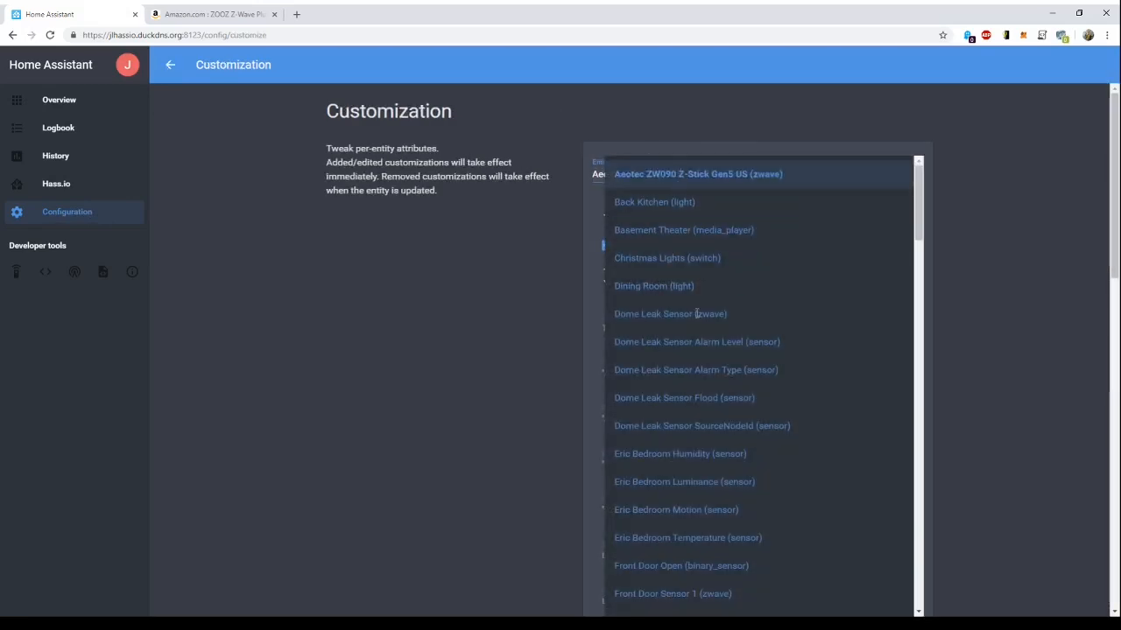
scroll(655, 384, down, 5)
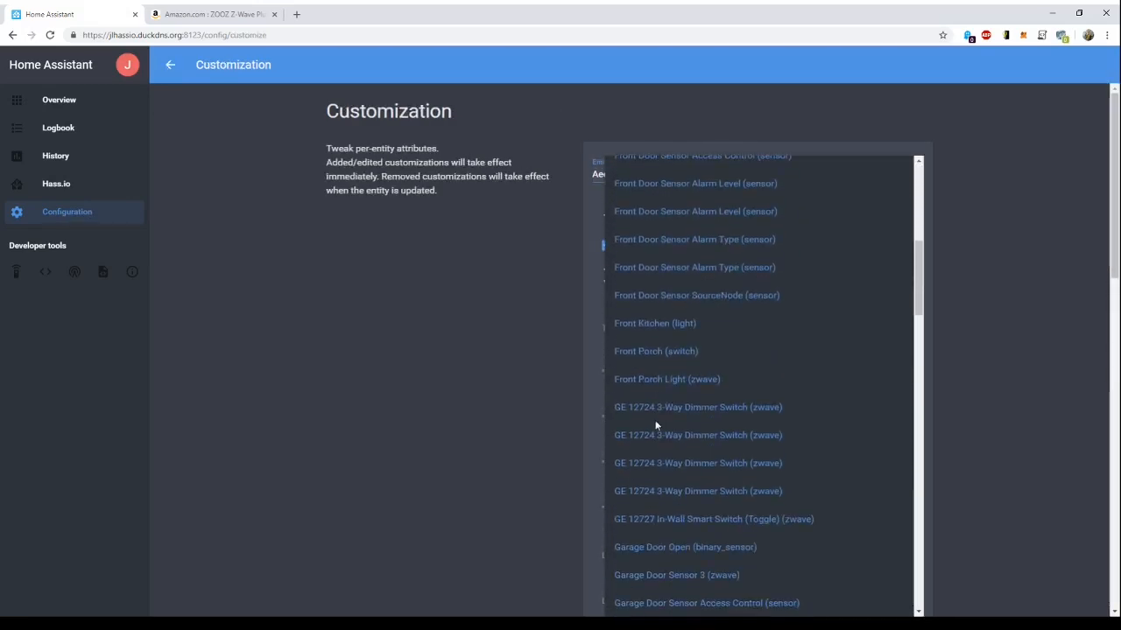
scroll(656, 424, down, 4)
scroll(650, 489, down, 5)
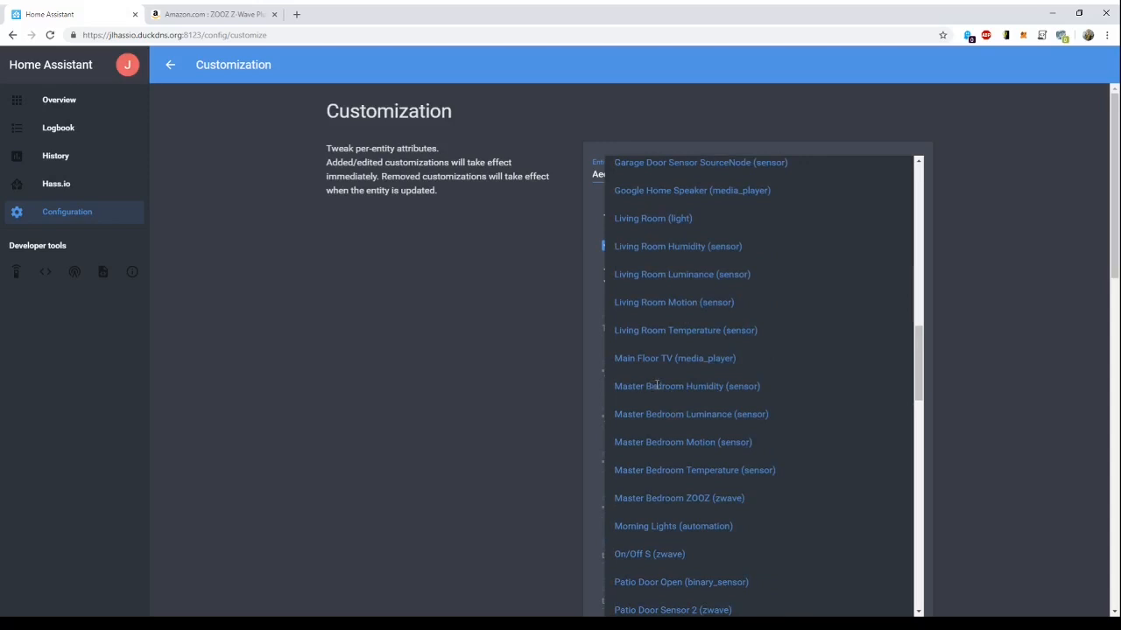
click(658, 386)
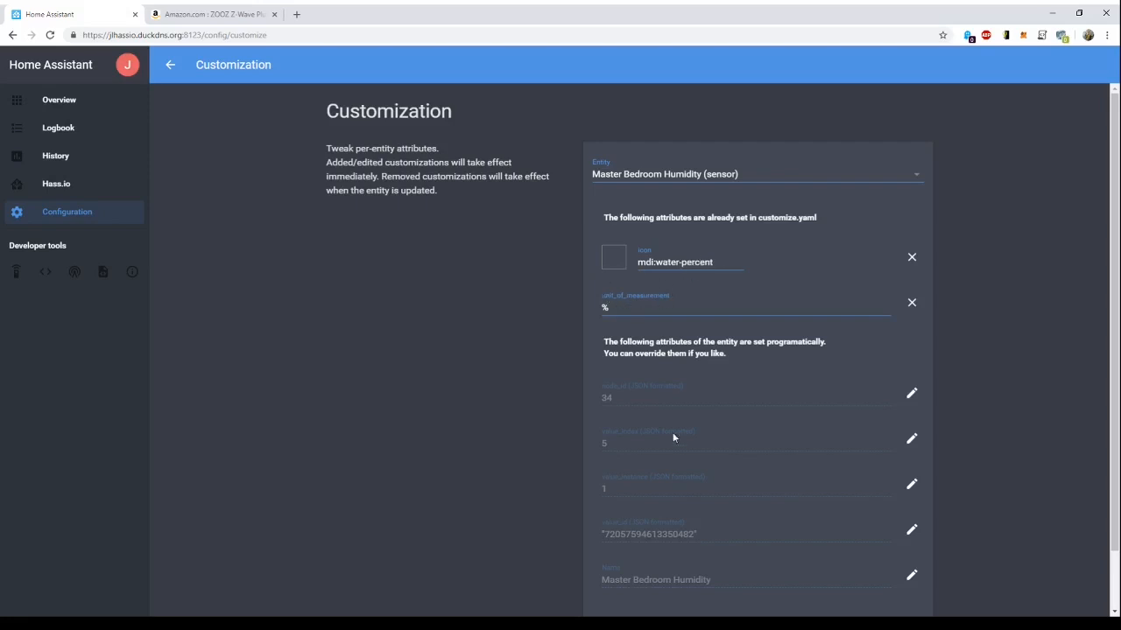
- Review the humidity sensor's icon and unit_of_measurement attributes and the list of attributes available to override
scroll(673, 427, down, 1)
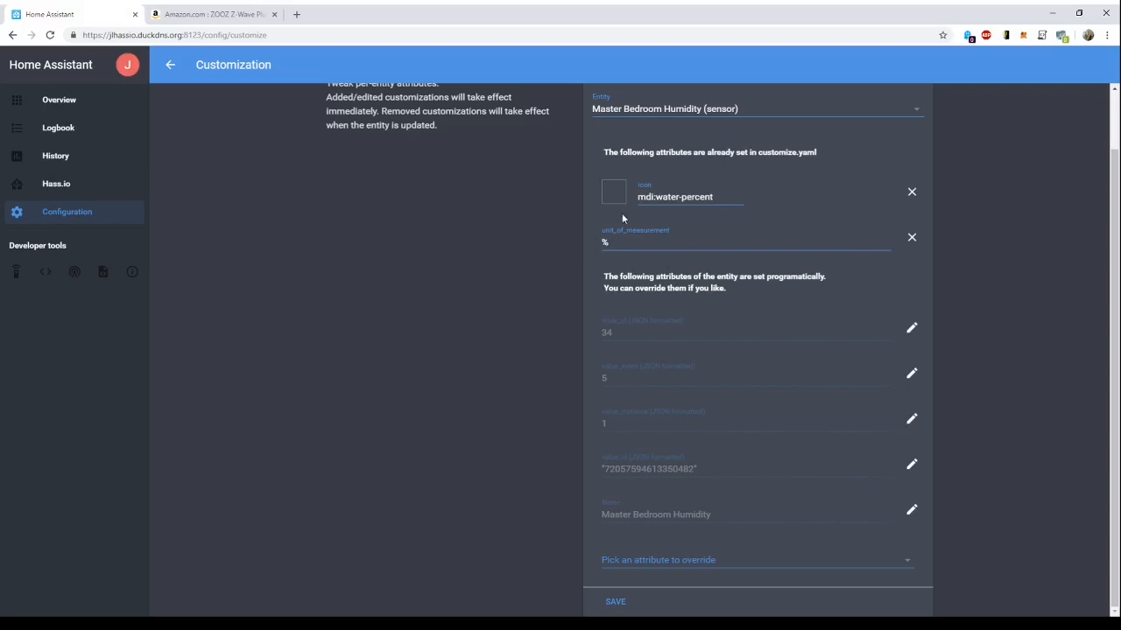
scroll(602, 251, up, 1)
double_click(627, 300)
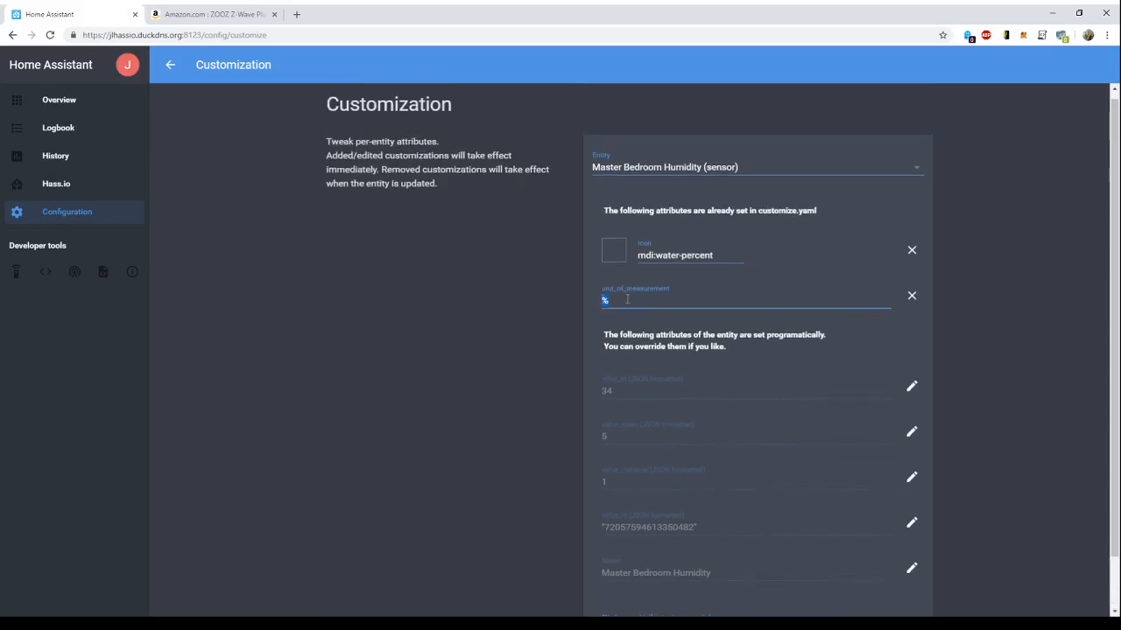
click(620, 299)
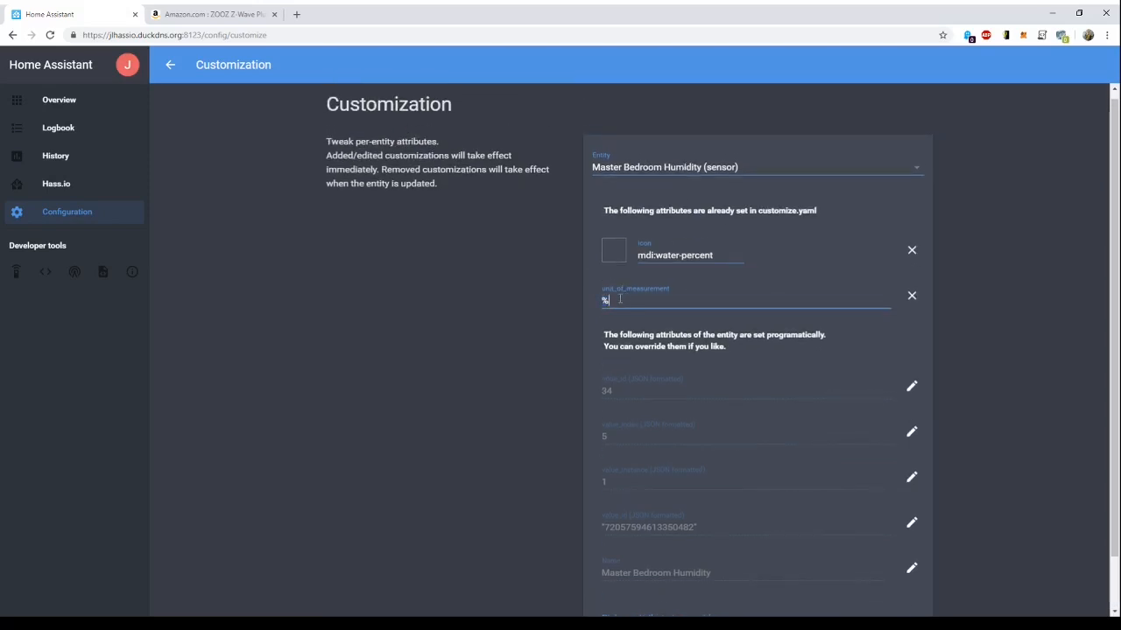
scroll(753, 451, down, 1)
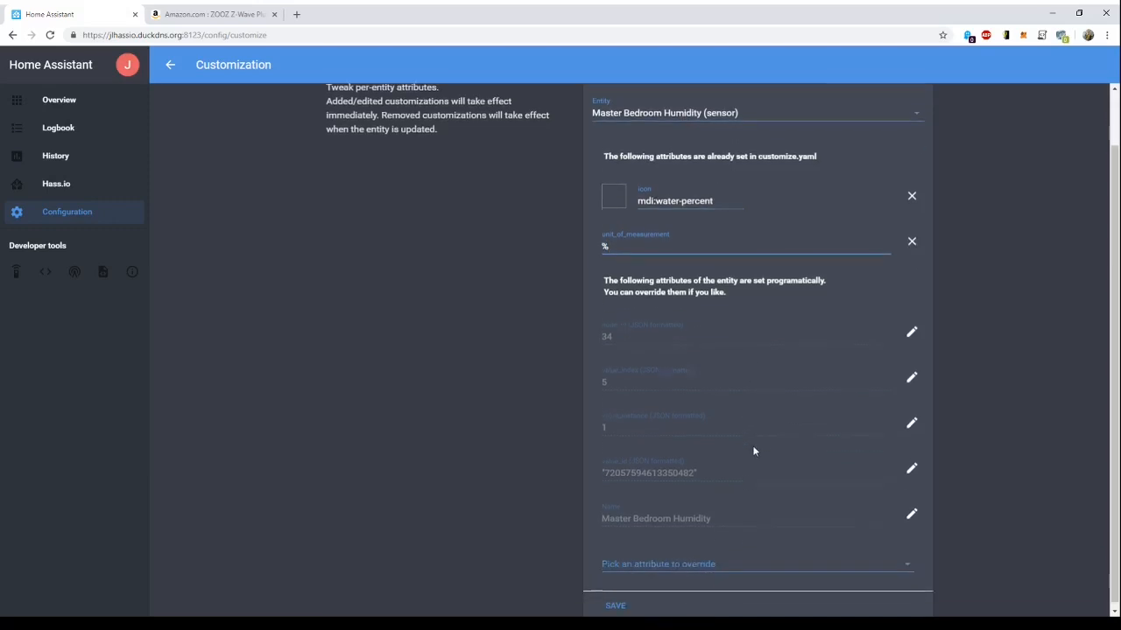
click(618, 565)
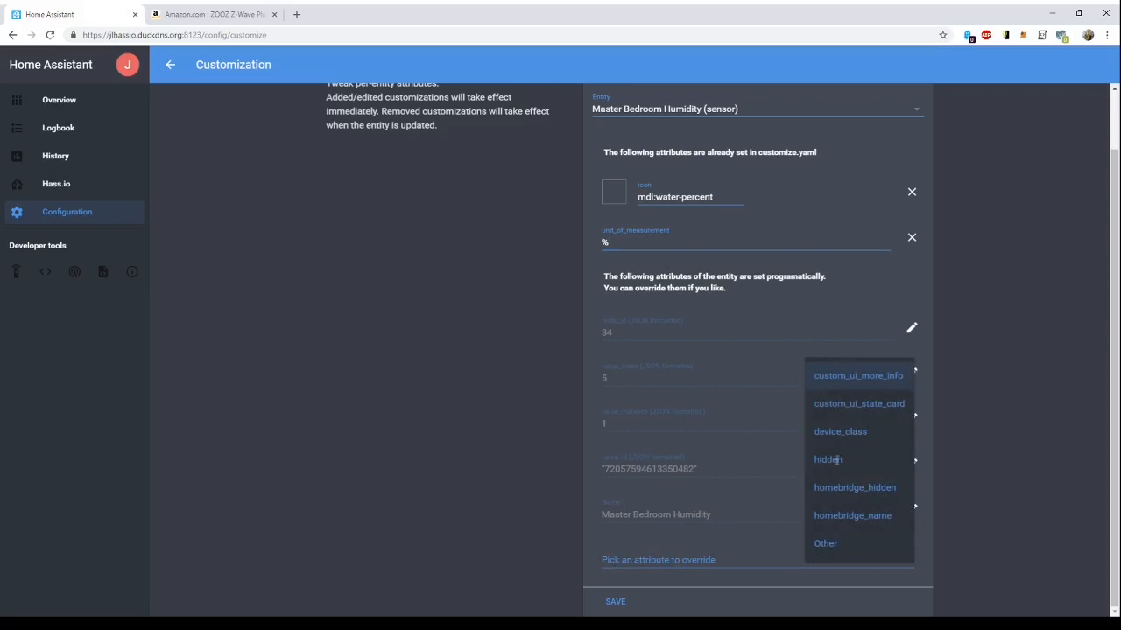
click(718, 548)
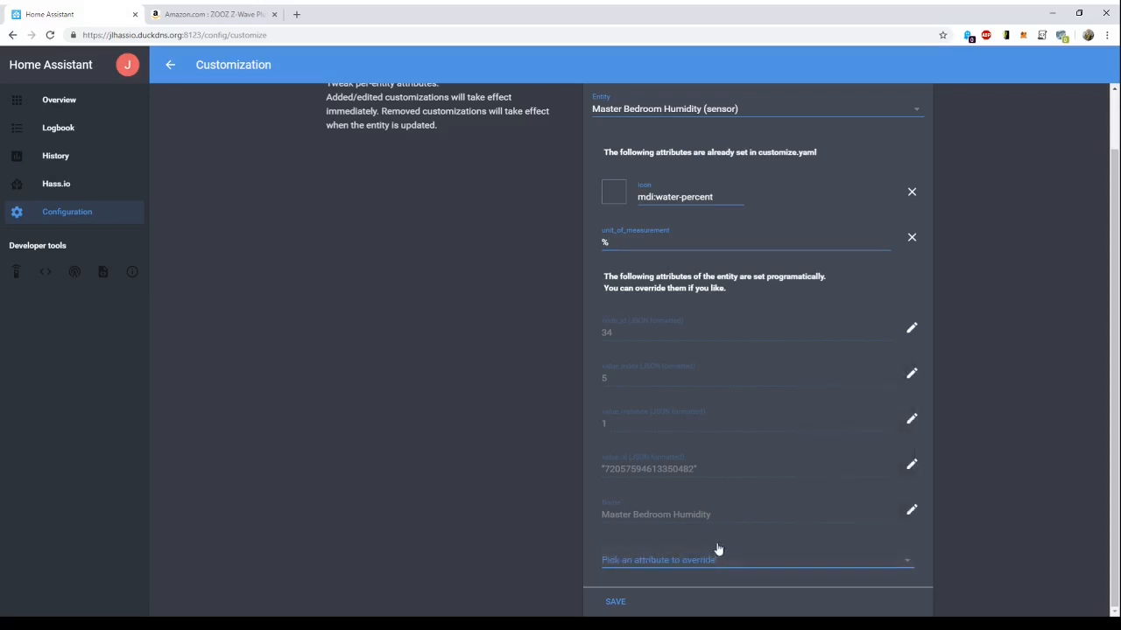
scroll(715, 440, up, 2)
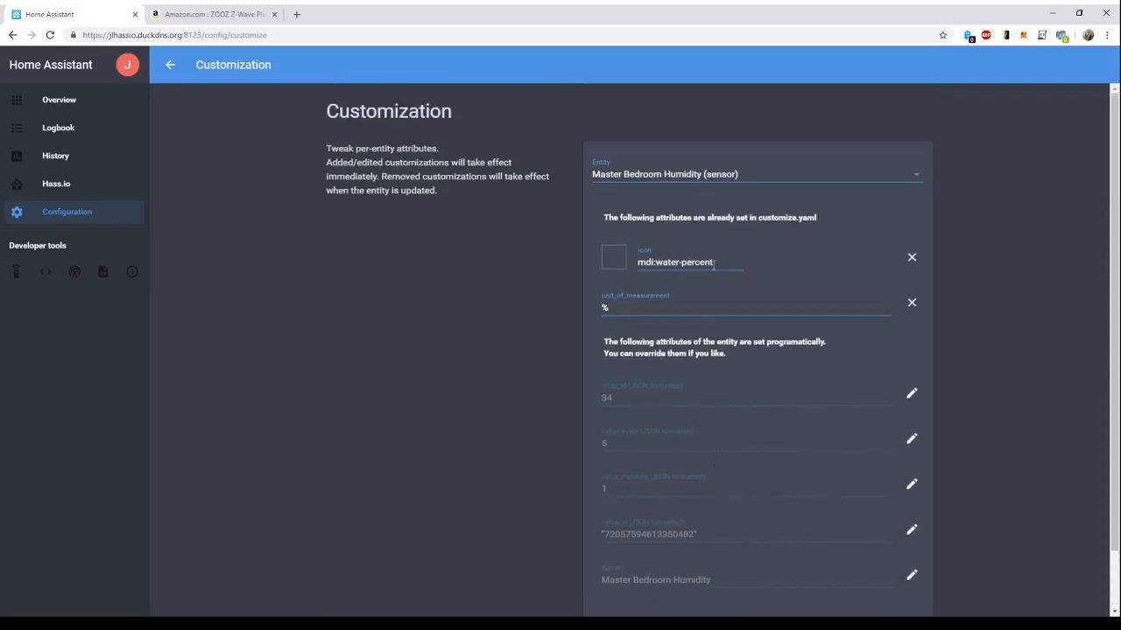
drag(715, 263, 637, 263)
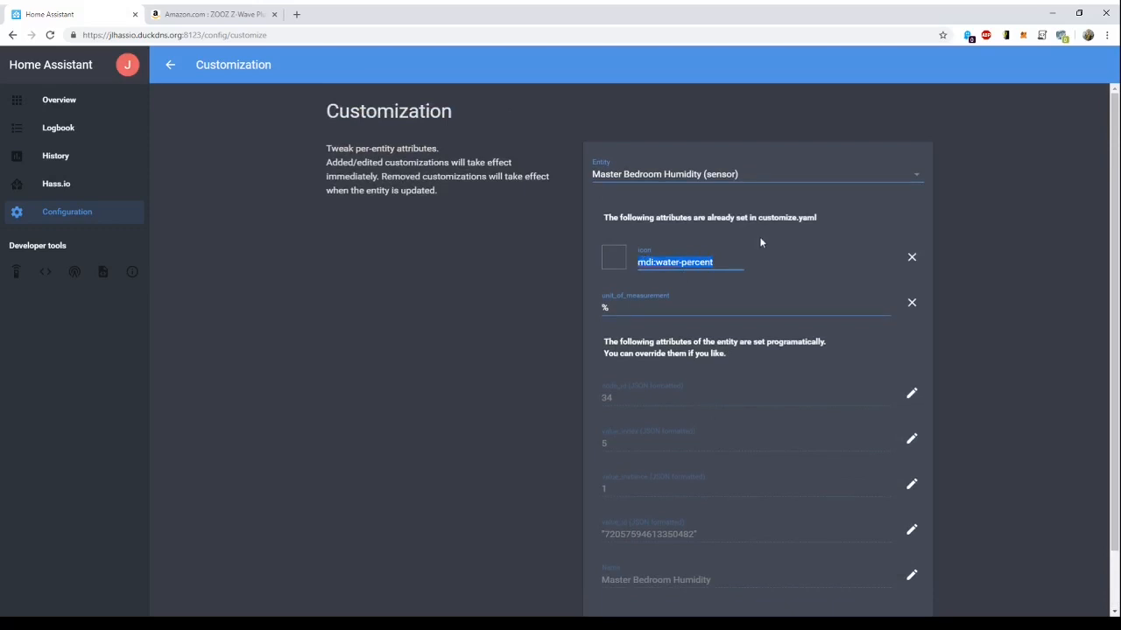
click(715, 262)
- Override the Master Bedroom Luminance sensor's unit_of_measurement as lux and its icon as mdi:white-balance-sunny, and save the customization
click(670, 176)
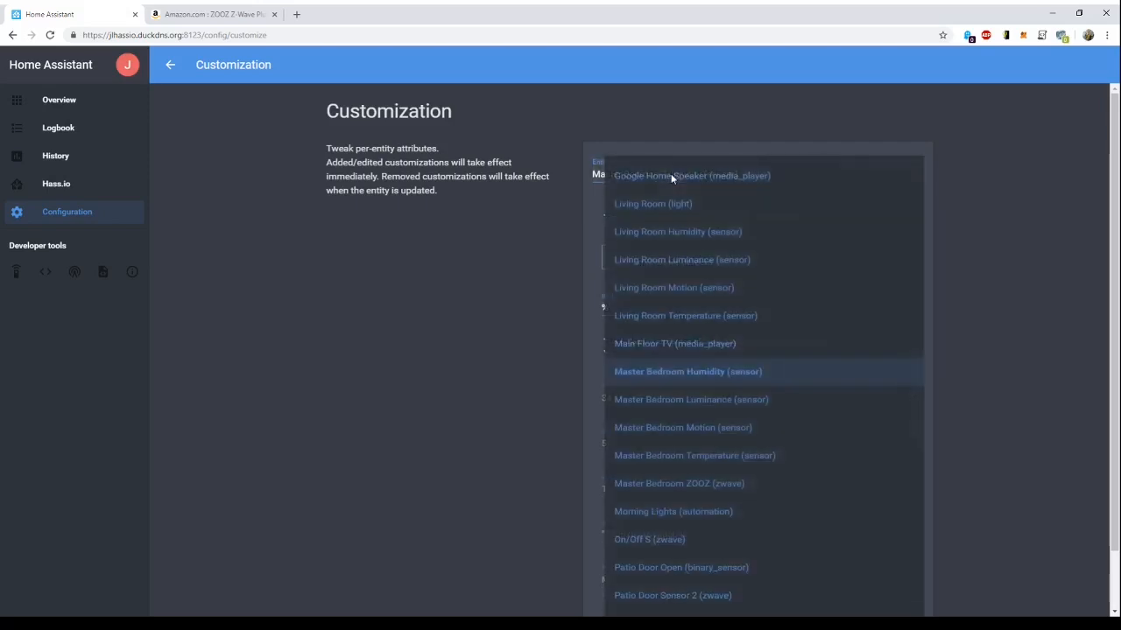
click(687, 401)
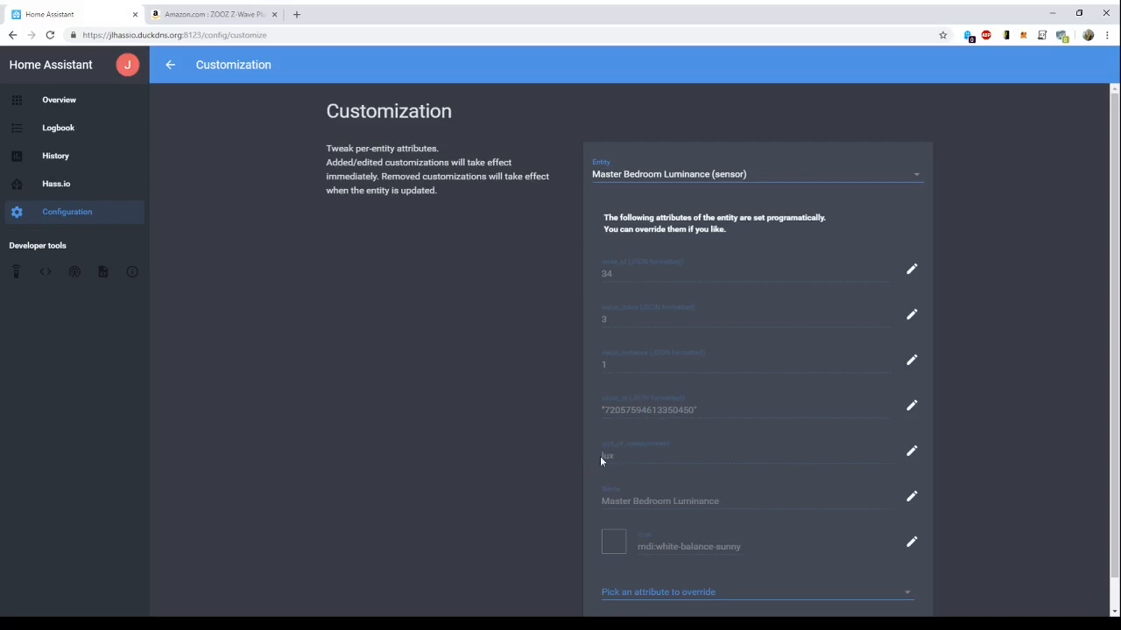
click(911, 451)
drag(627, 457, 596, 457)
scroll(656, 563, down, 1)
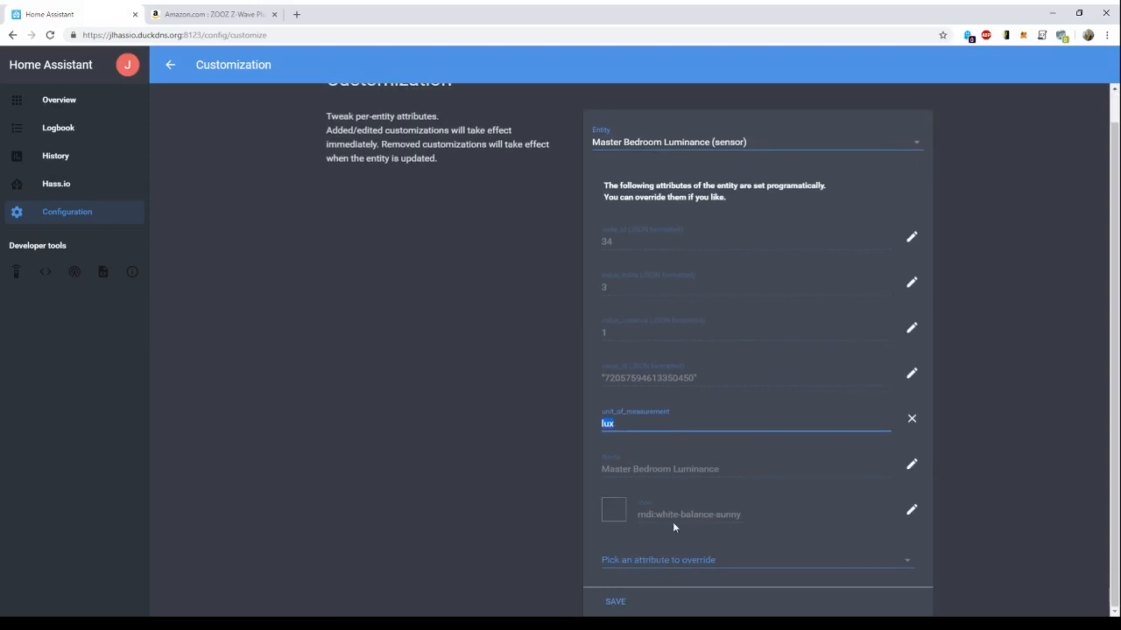
click(637, 567)
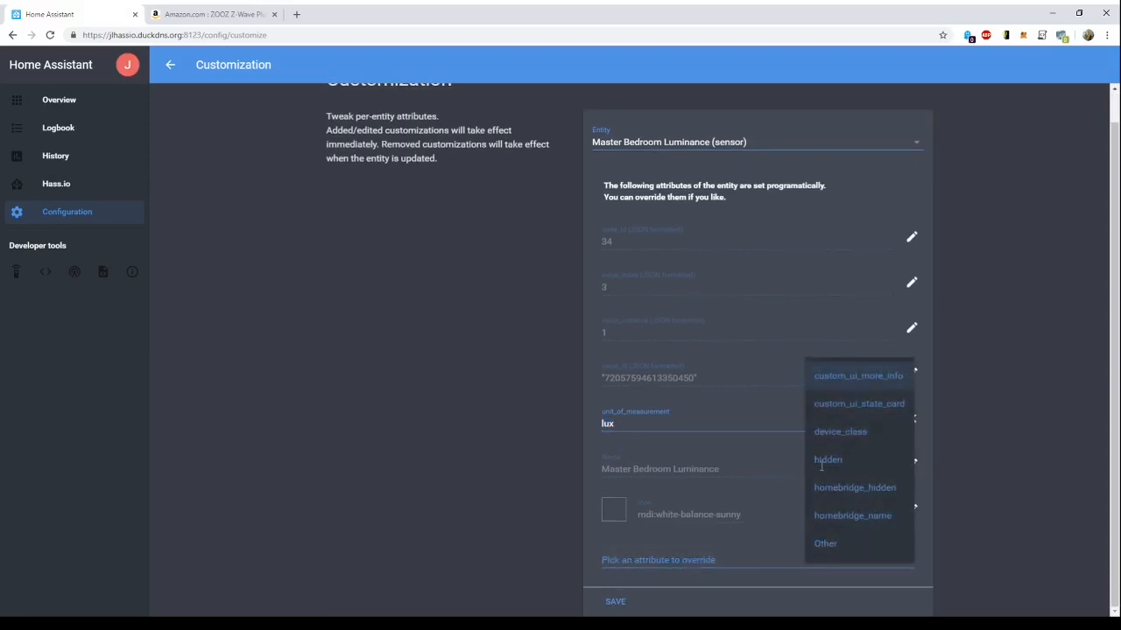
click(661, 531)
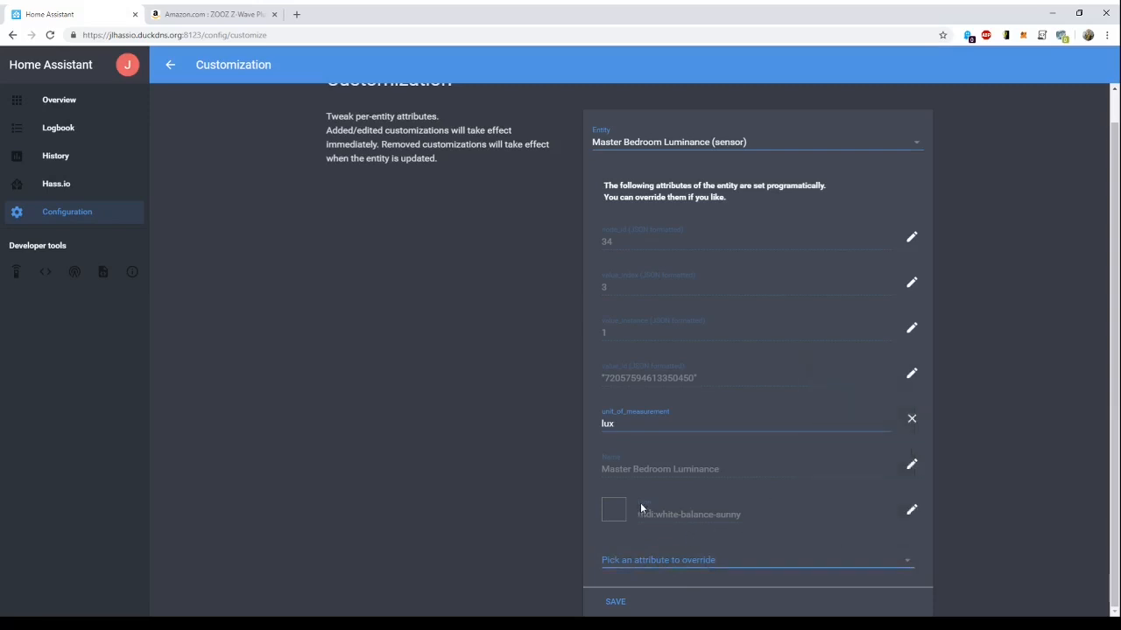
click(911, 512)
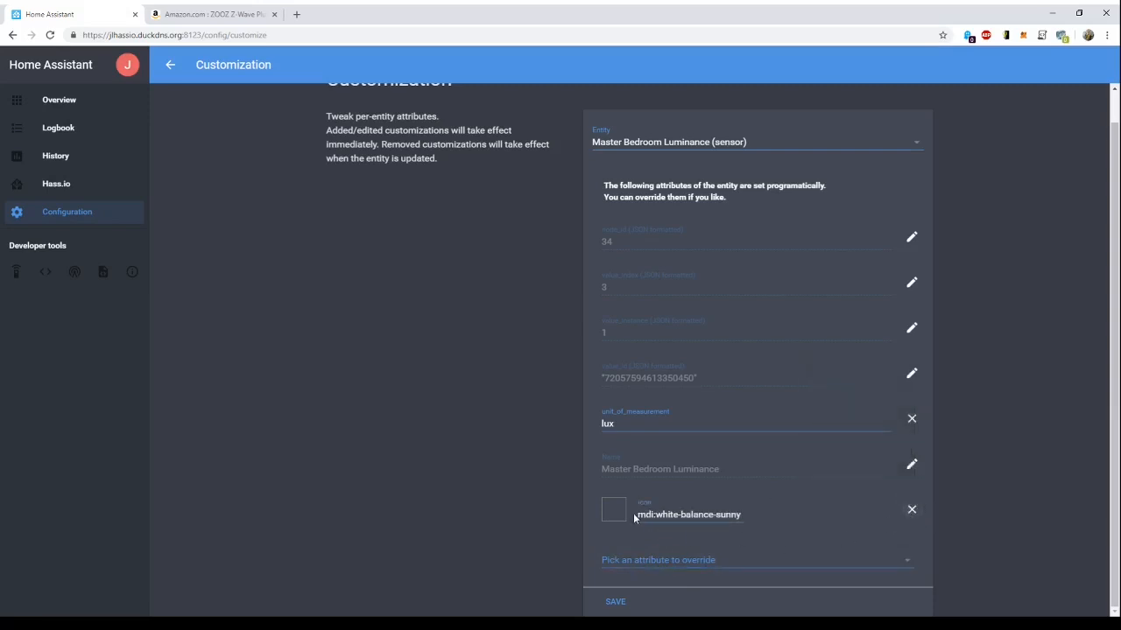
click(742, 515)
click(616, 604)
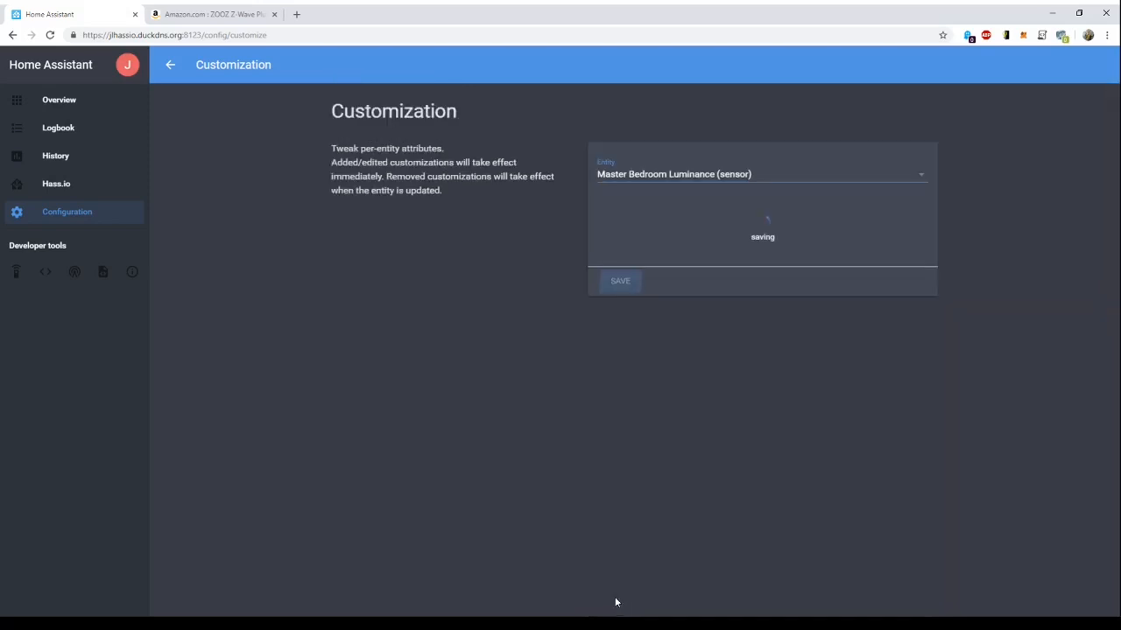
- Check the Master Bedroom Motion sensor's attributes and save its customization with the mdi:run icon
click(699, 174)
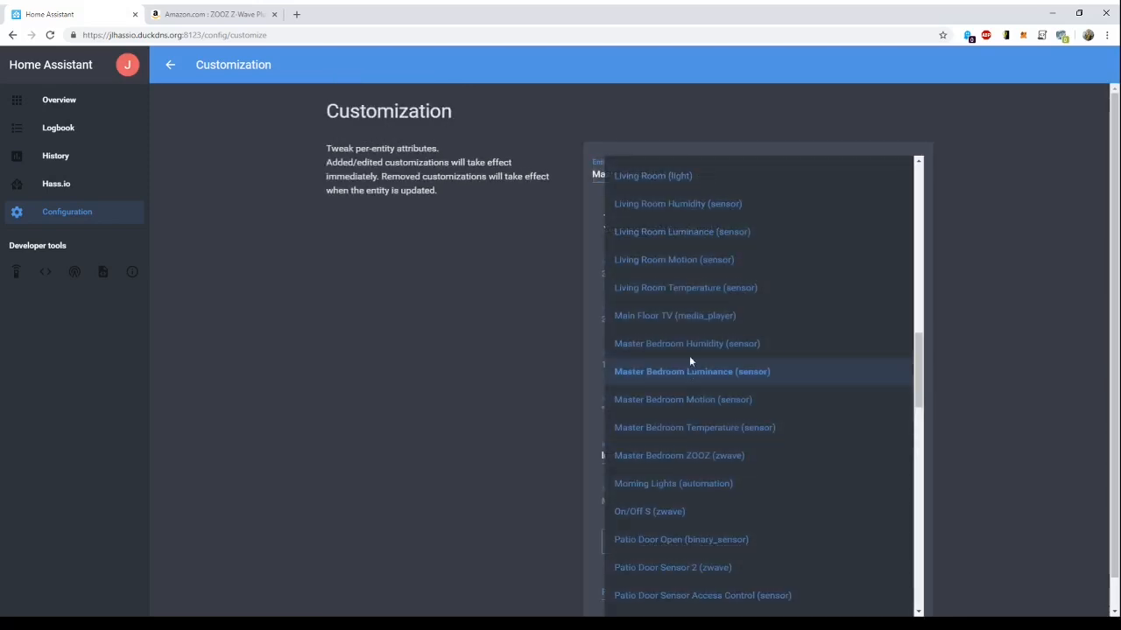
click(687, 400)
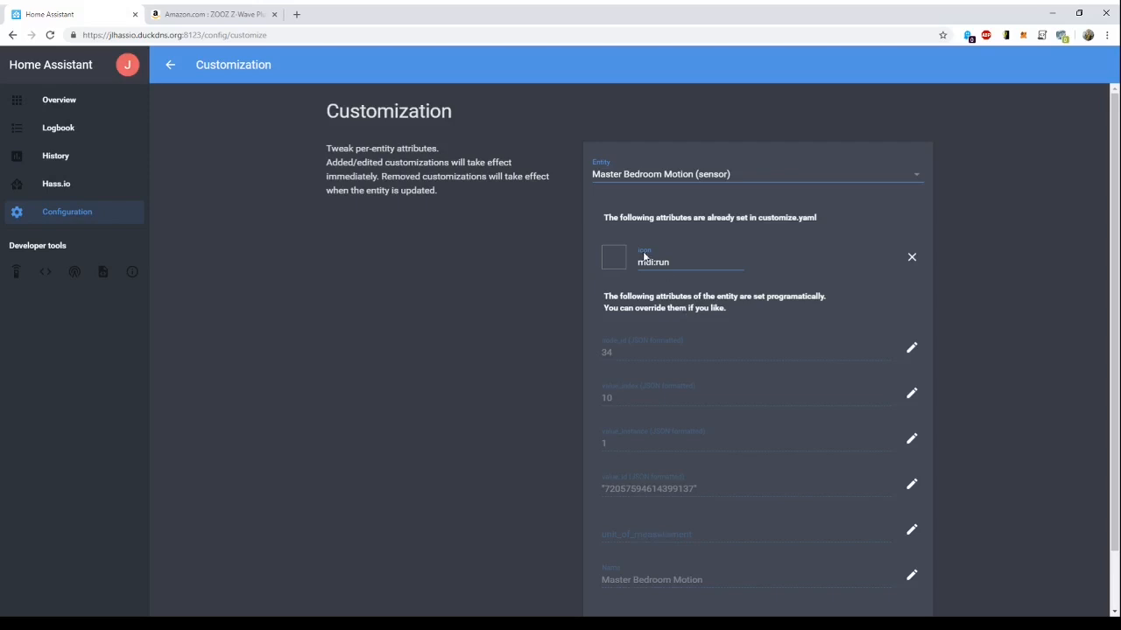
drag(640, 261, 676, 261)
scroll(694, 412, down, 1)
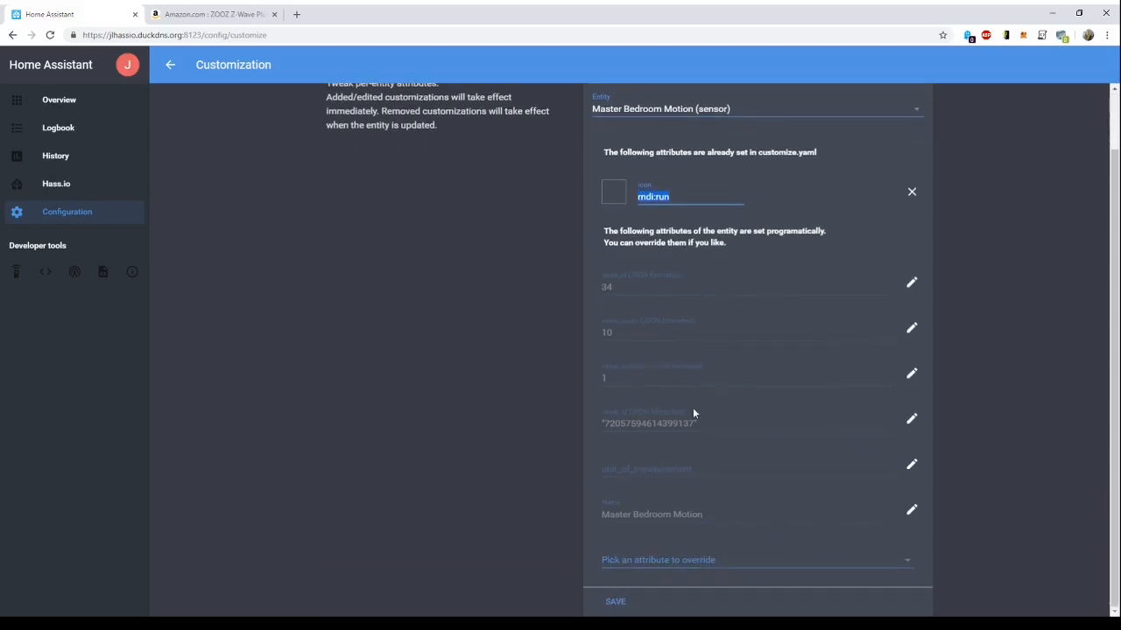
click(643, 560)
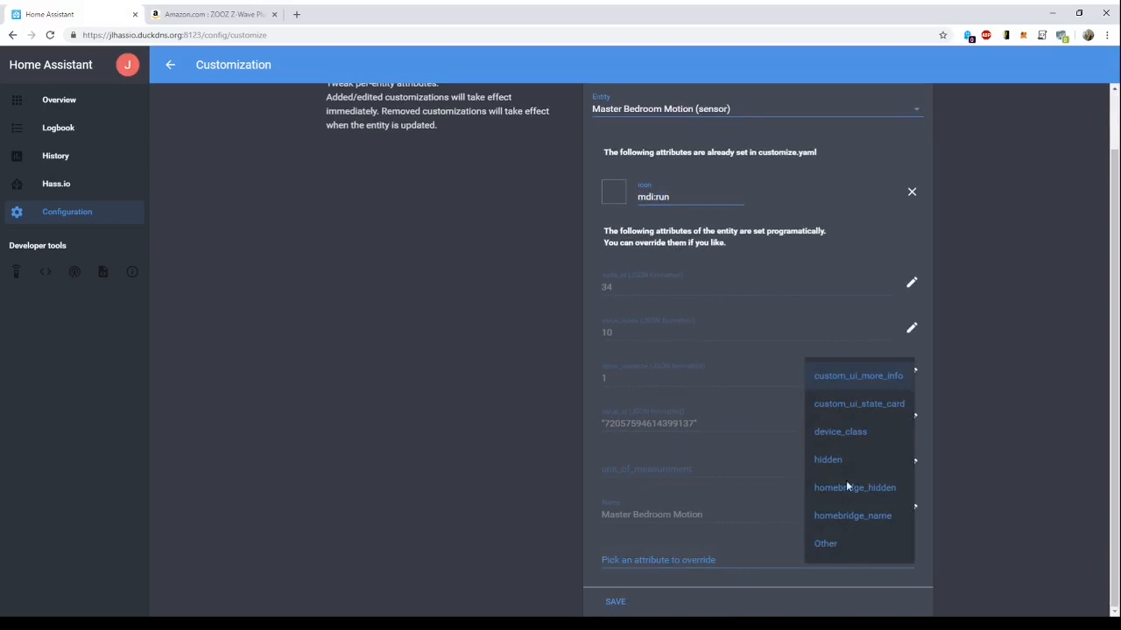
click(576, 456)
scroll(604, 385, up, 1)
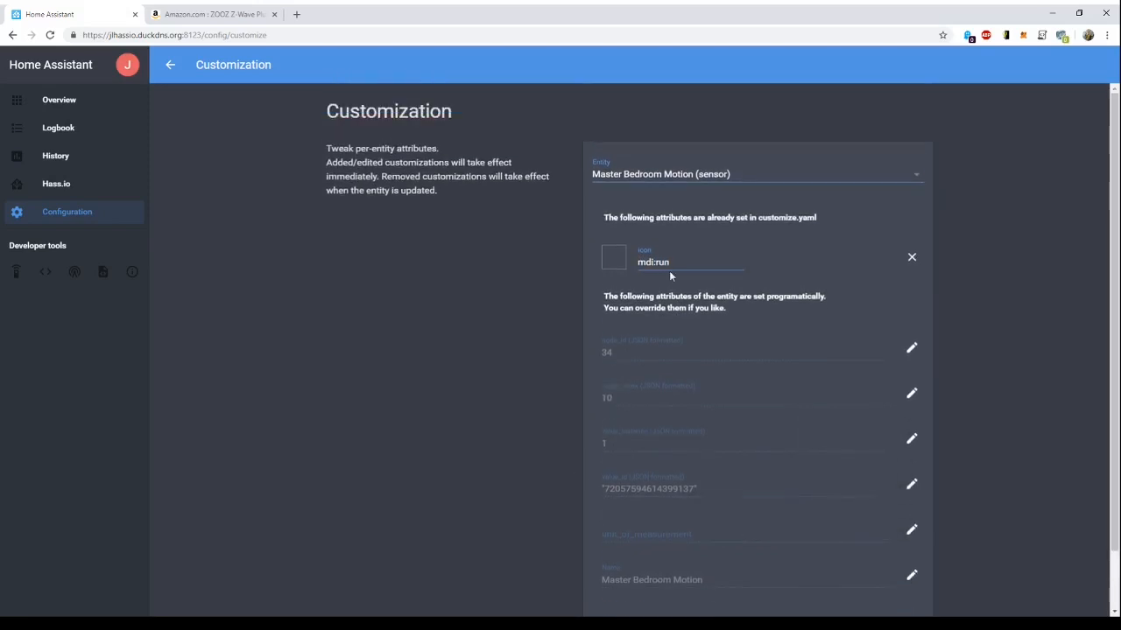
drag(672, 264, 638, 260)
scroll(567, 472, down, 1)
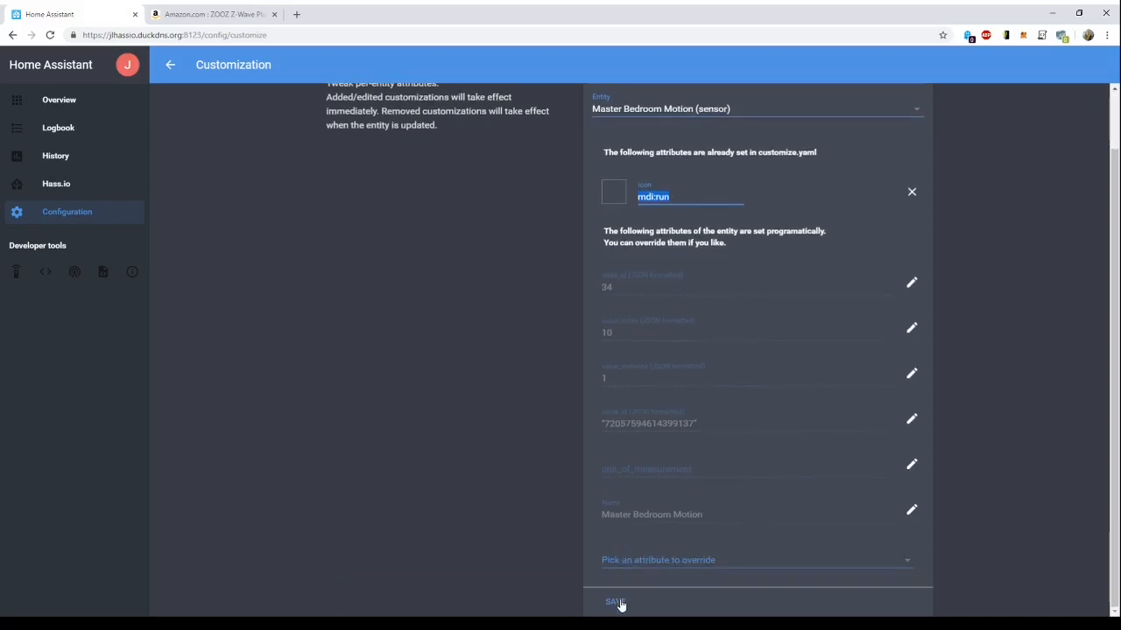
click(616, 602)
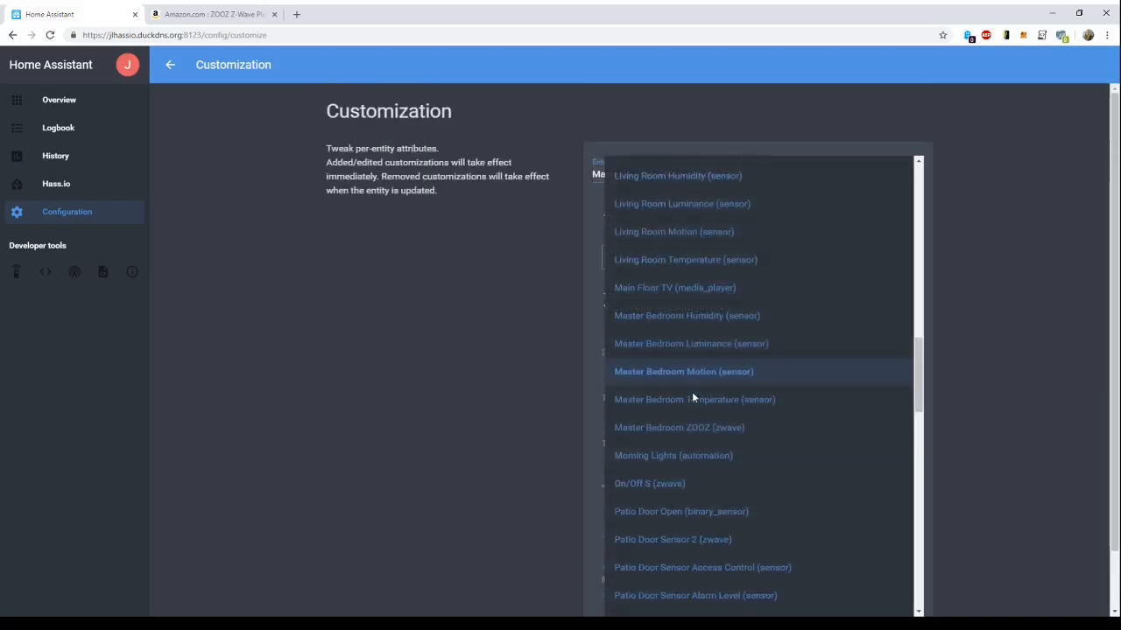
- Examine the Master Bedroom Temperature sensor's attributes and compare them with the unit_of_measurement set for the other bedroom's temperature sensor
click(690, 399)
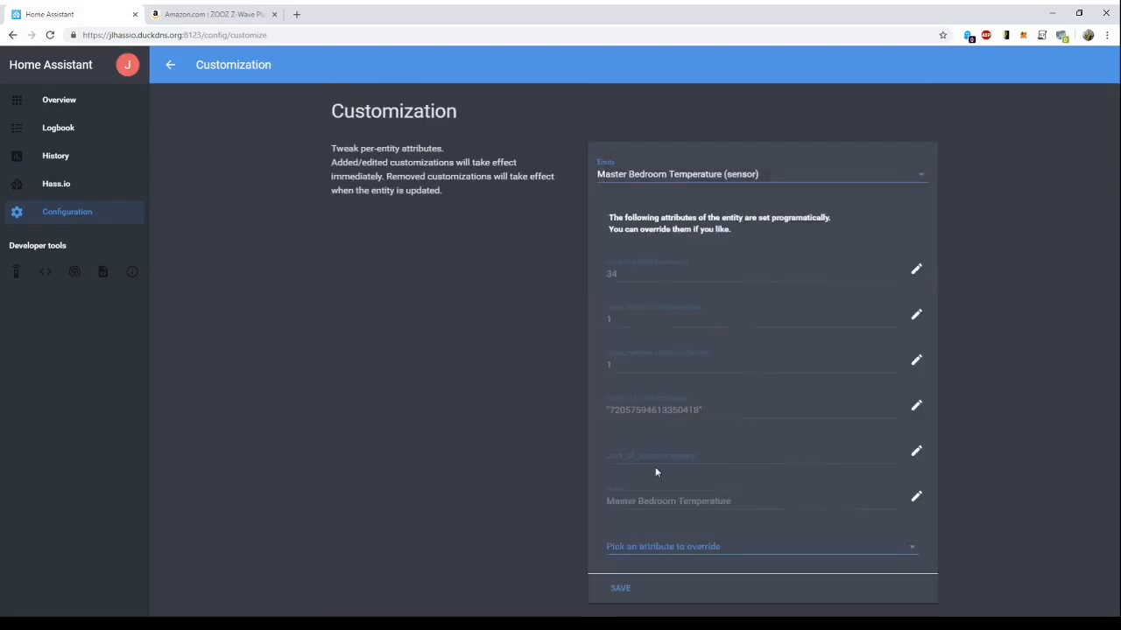
click(669, 176)
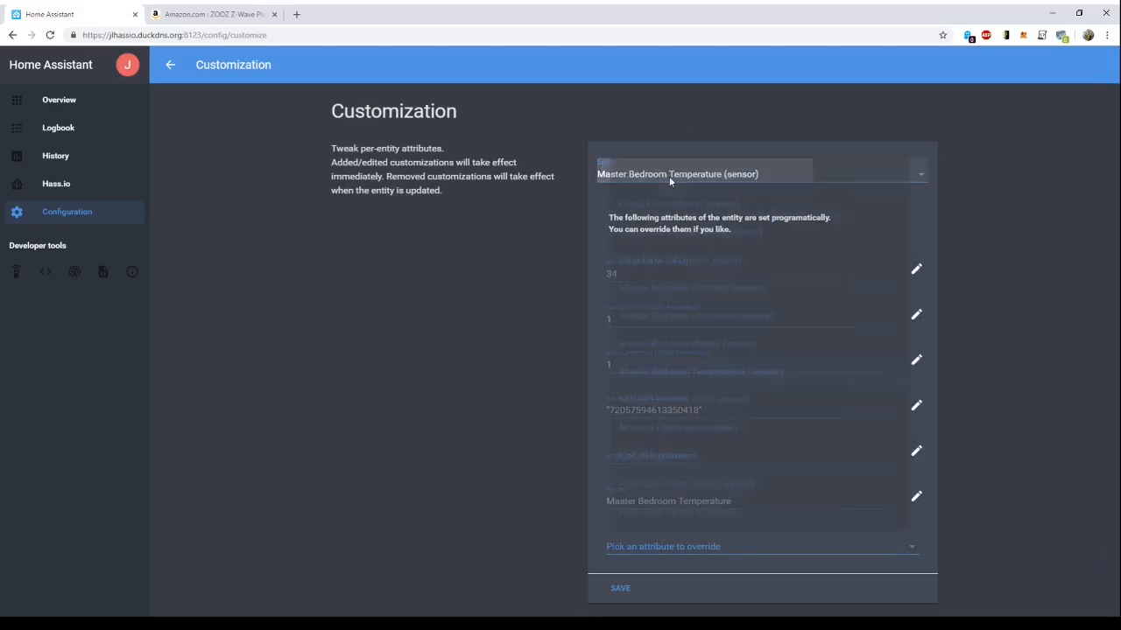
scroll(680, 397, up, 2)
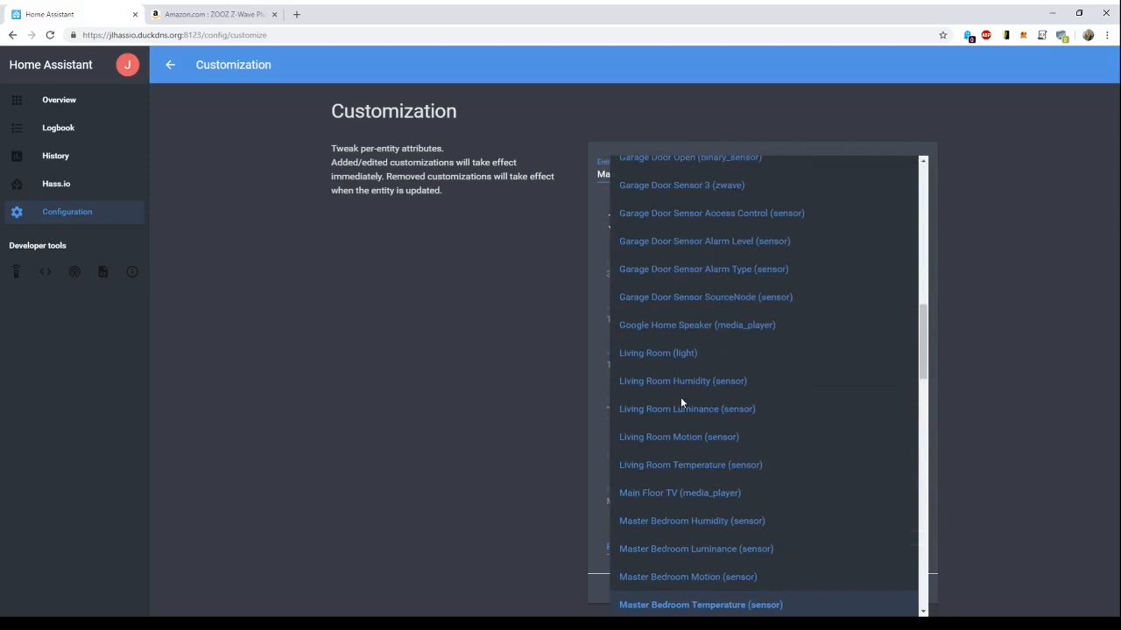
scroll(675, 421, up, 3)
scroll(675, 421, up, 3)
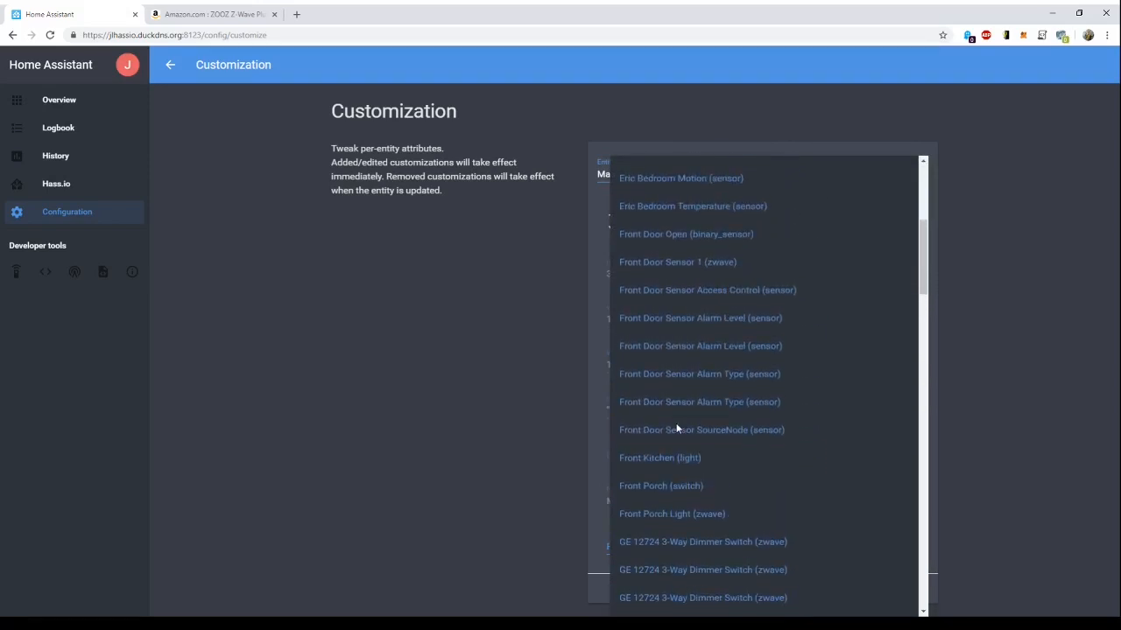
scroll(666, 346, up, 3)
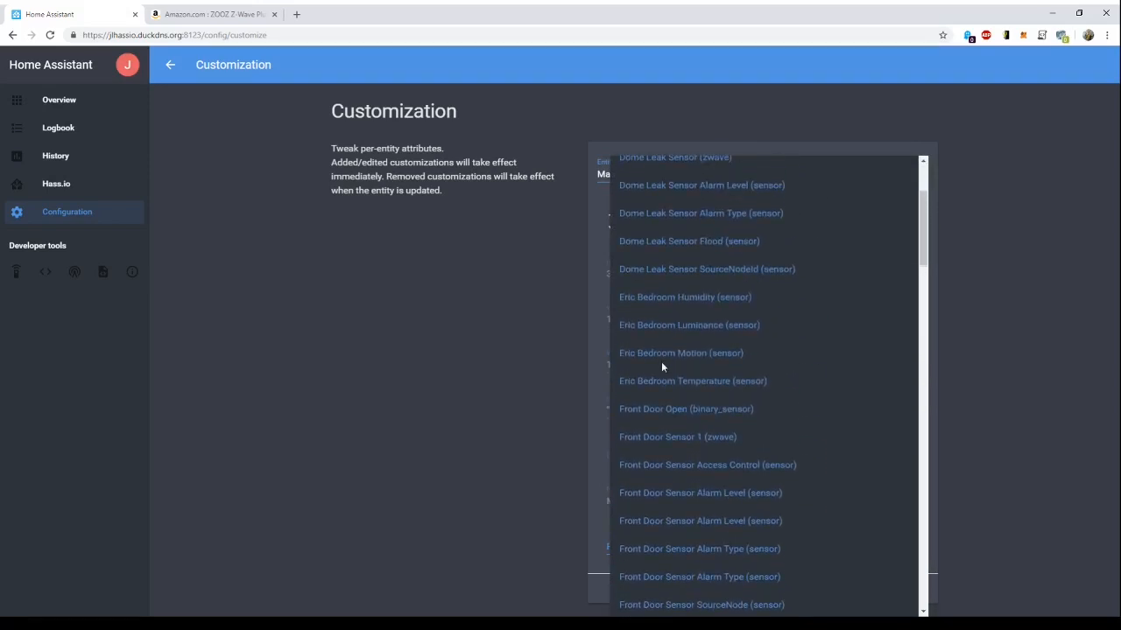
click(632, 383)
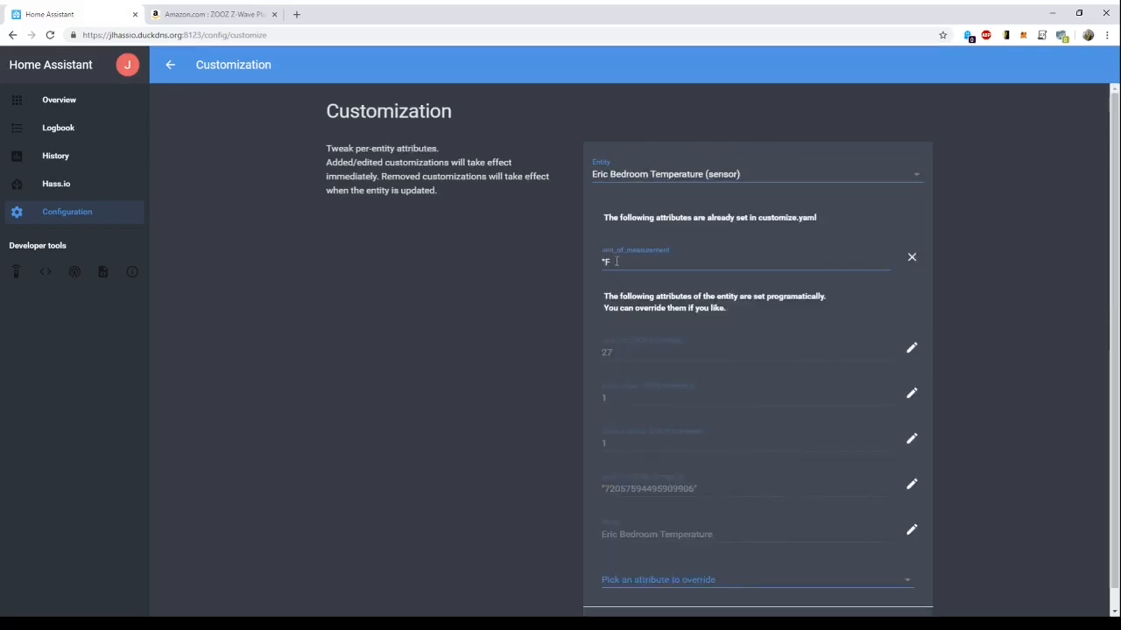
scroll(672, 294, down, 1)
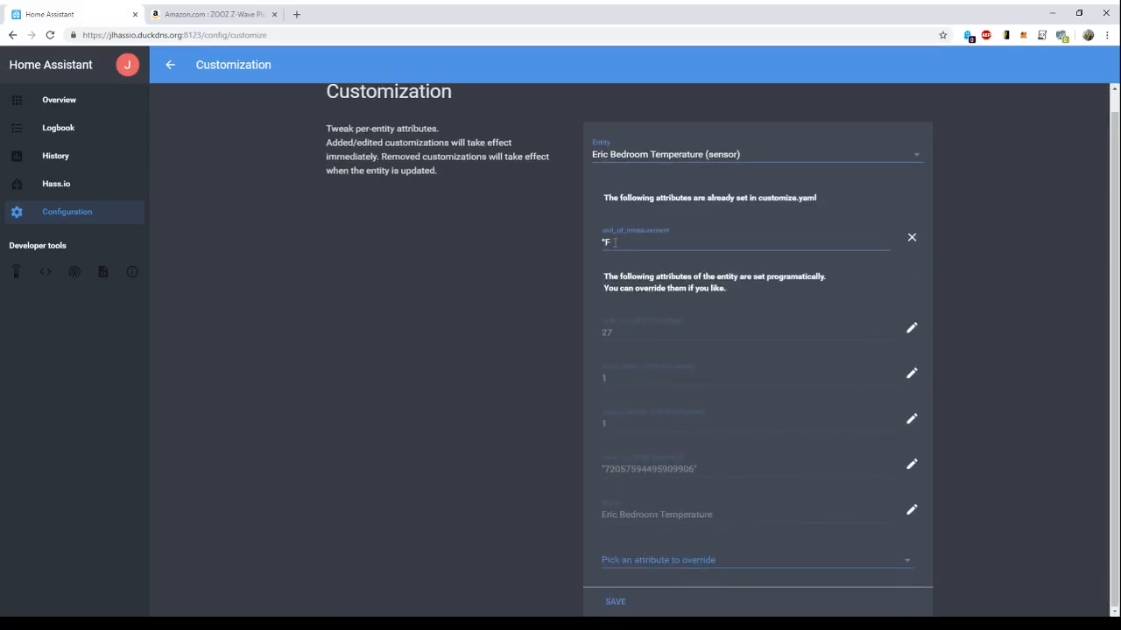
- Copy the °F unit from the other bedroom's temperature sensor into the Master Bedroom Temperature sensor's unit_of_measurement and save the customization
drag(613, 242, 595, 245)
click(648, 156)
scroll(692, 438, down, 15)
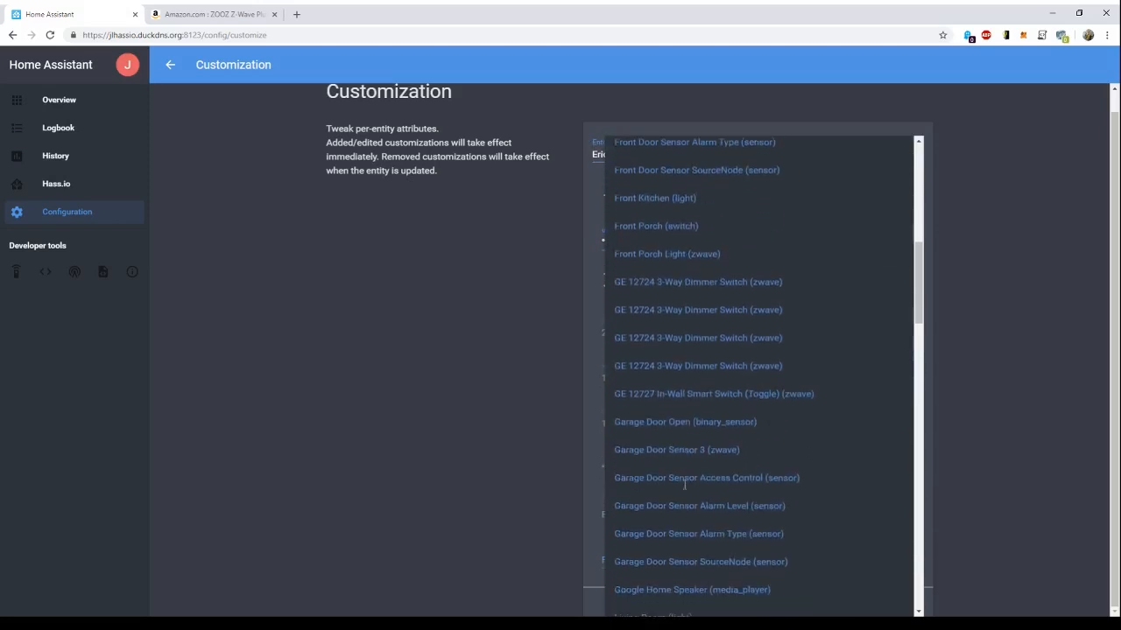
click(670, 470)
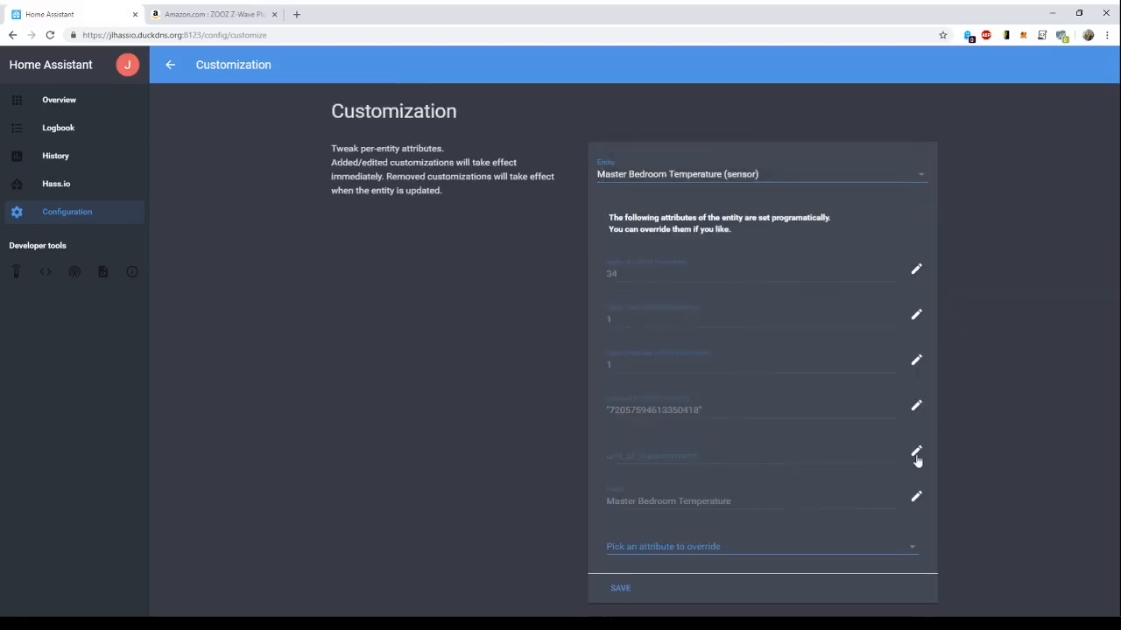
click(917, 456)
click(625, 462)
text(°F)
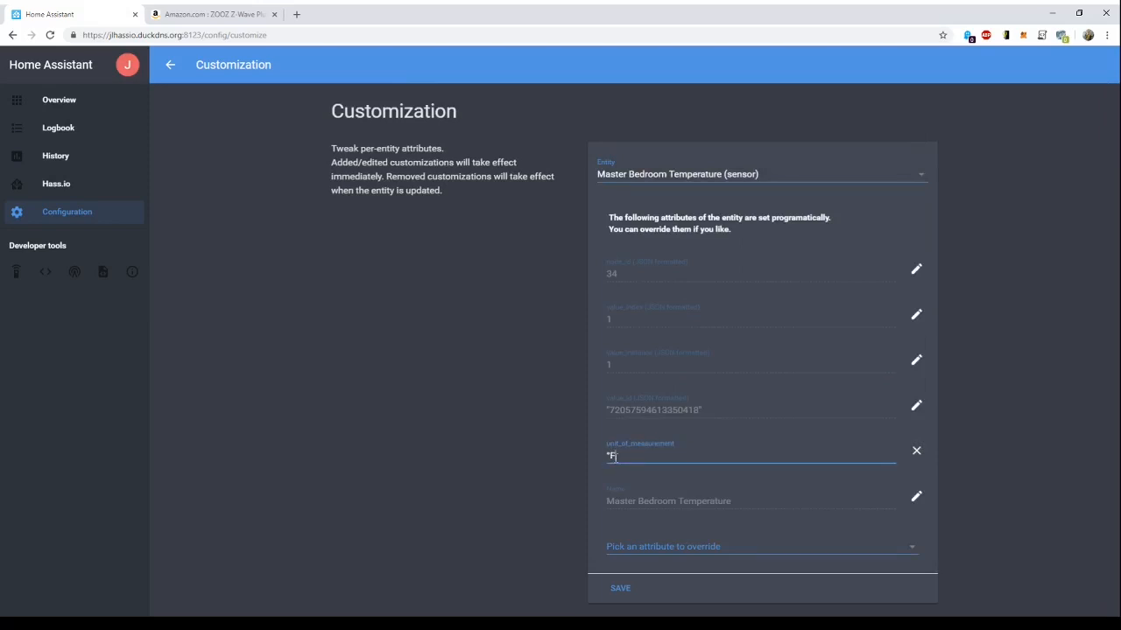
click(628, 589)
- Check the overview dashboard's options and the Lovelace default-page setting among the Home Assistant version information
click(65, 104)
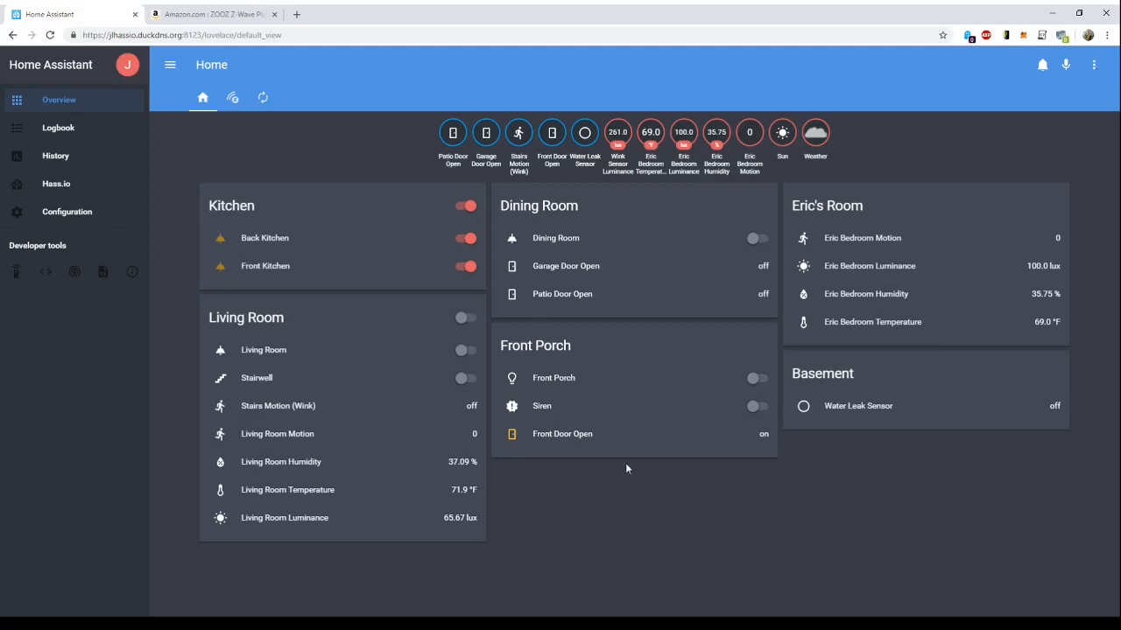
click(1092, 69)
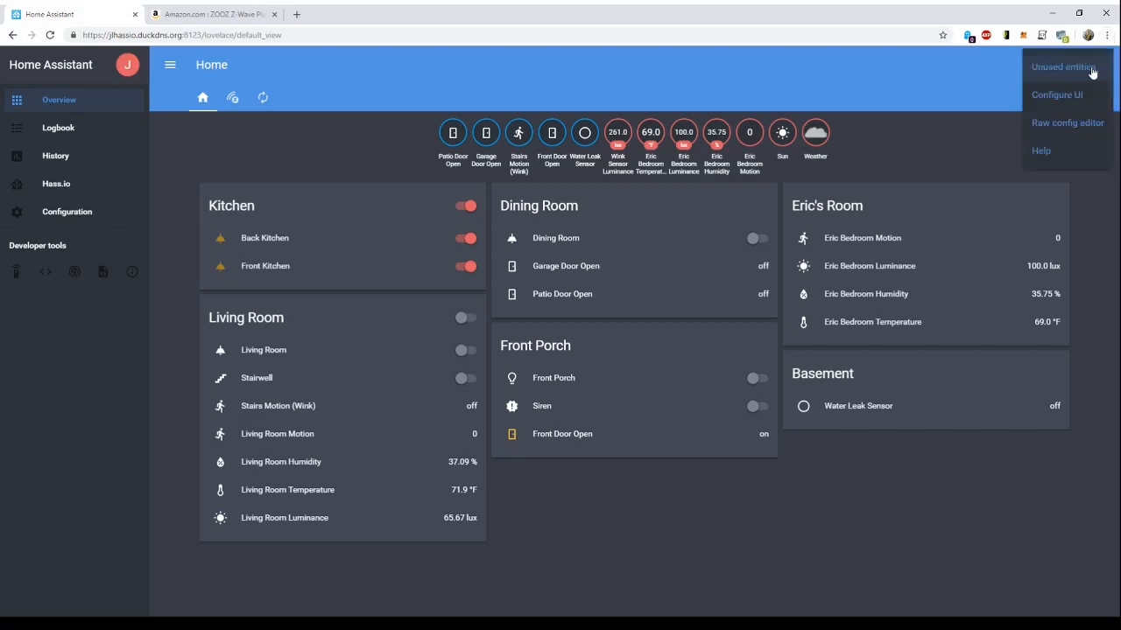
click(999, 97)
click(1092, 67)
click(132, 272)
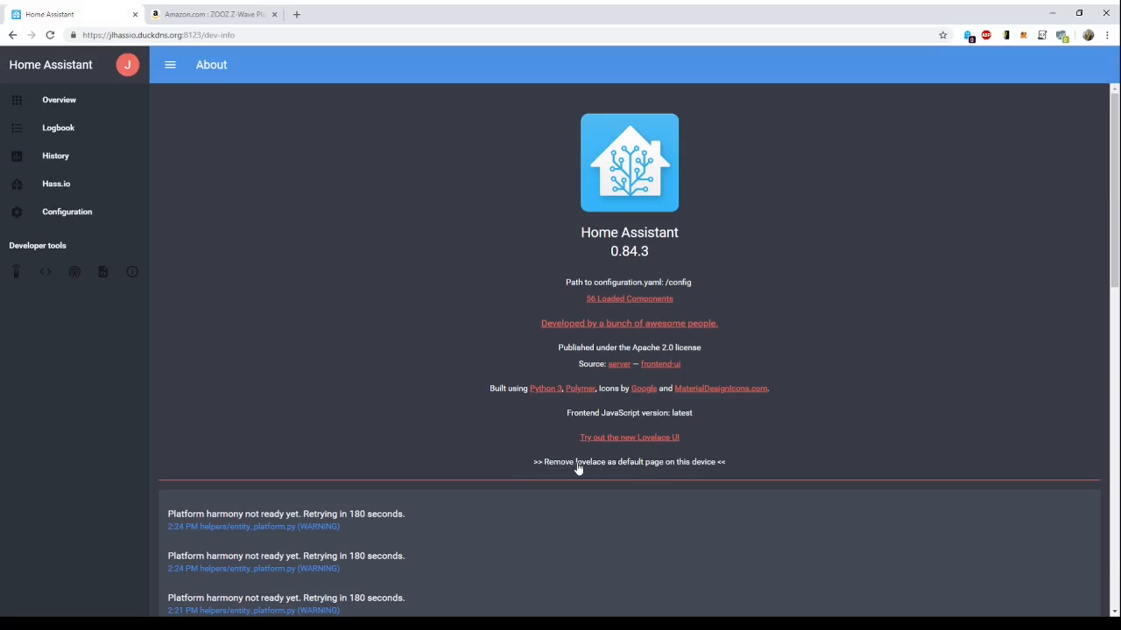
- Put the overview dashboard into editing mode and start a new Entities card titled Master Bedroom
click(67, 105)
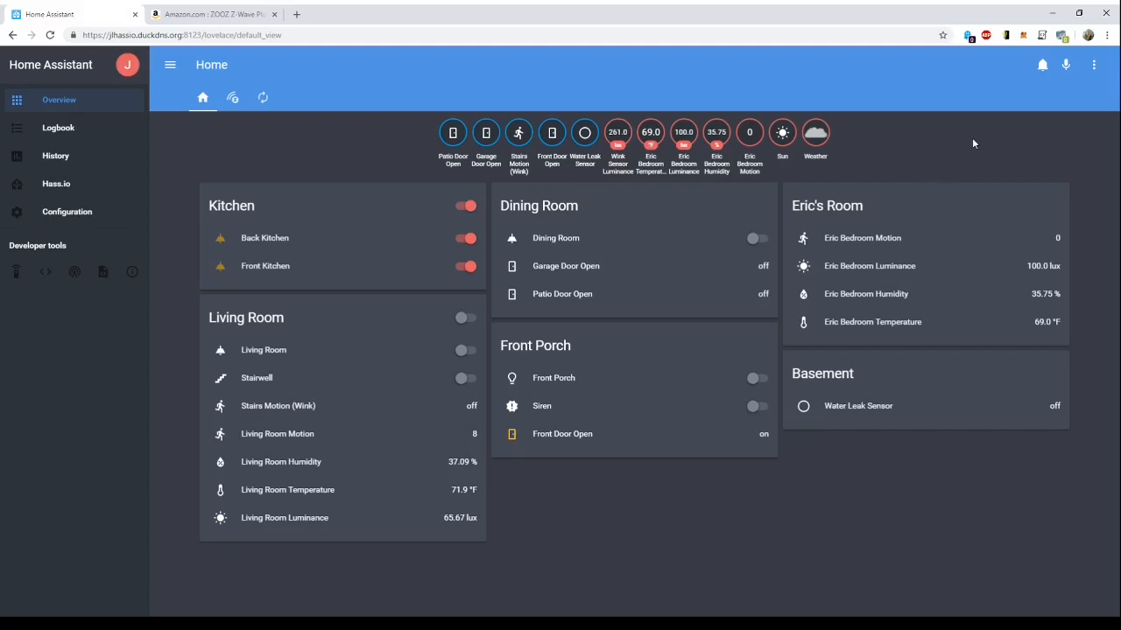
click(1094, 65)
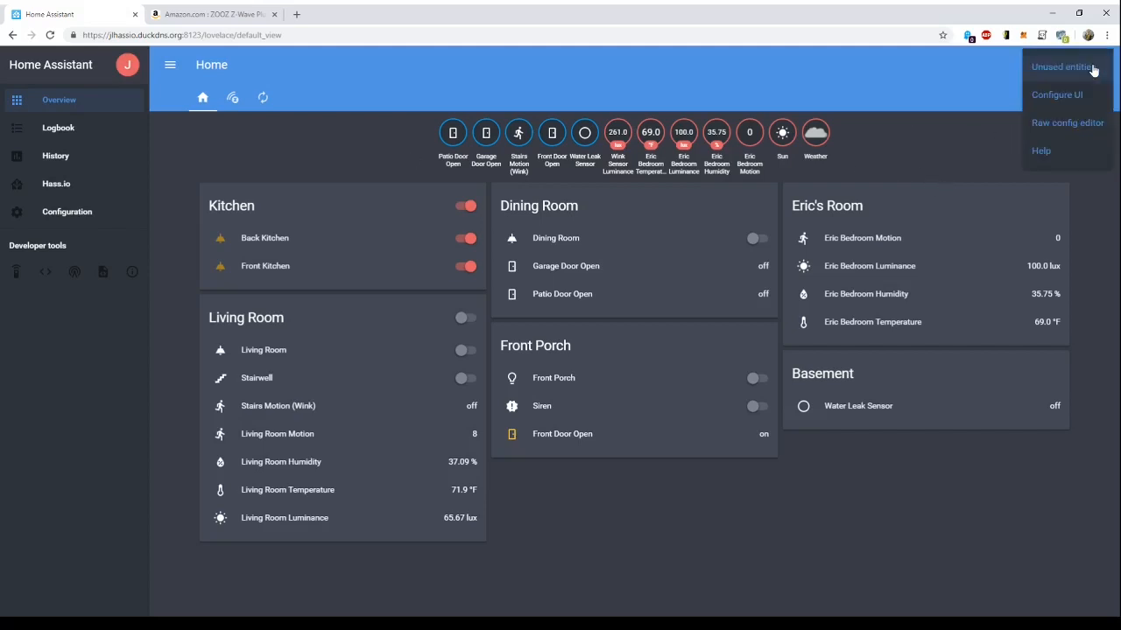
click(1048, 97)
scroll(872, 567, down, 1)
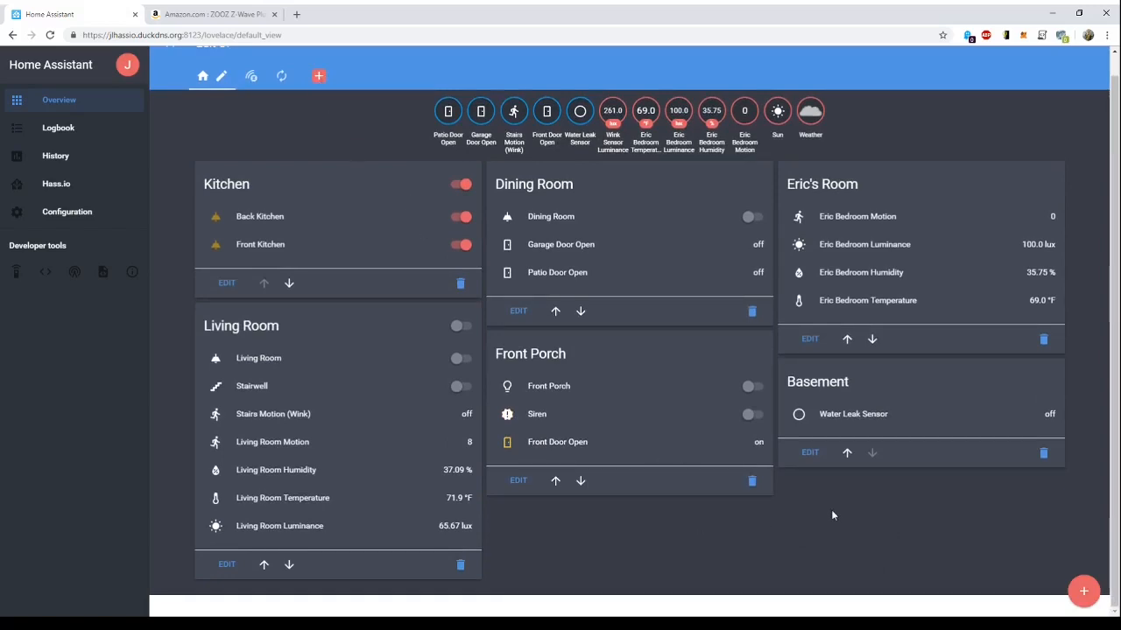
click(1083, 591)
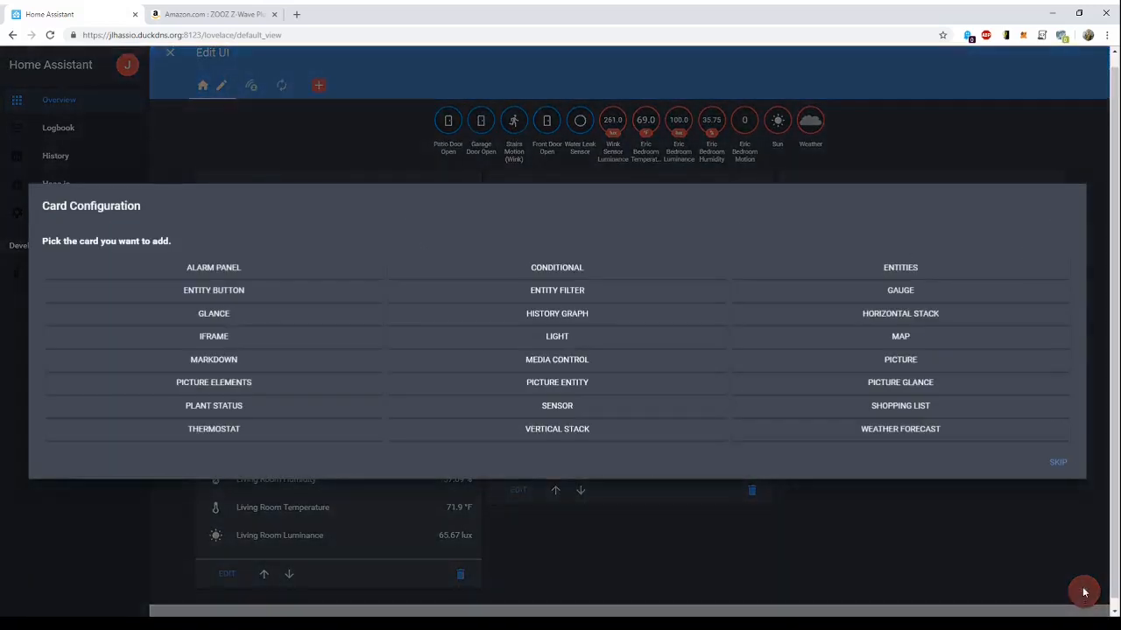
click(900, 268)
click(441, 258)
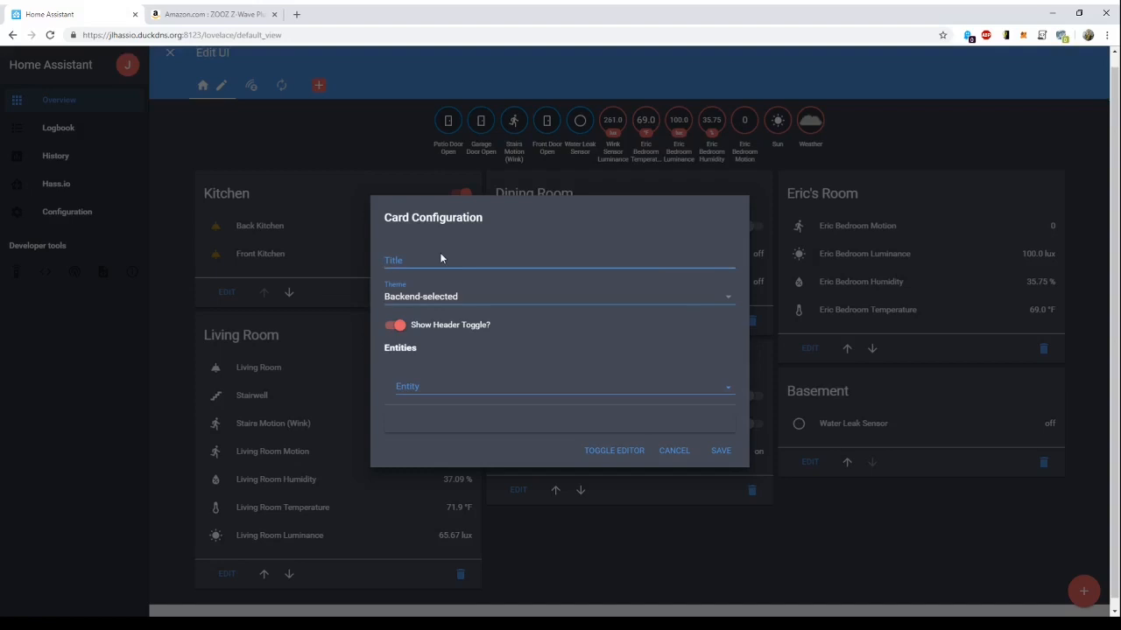
text(Master Br)
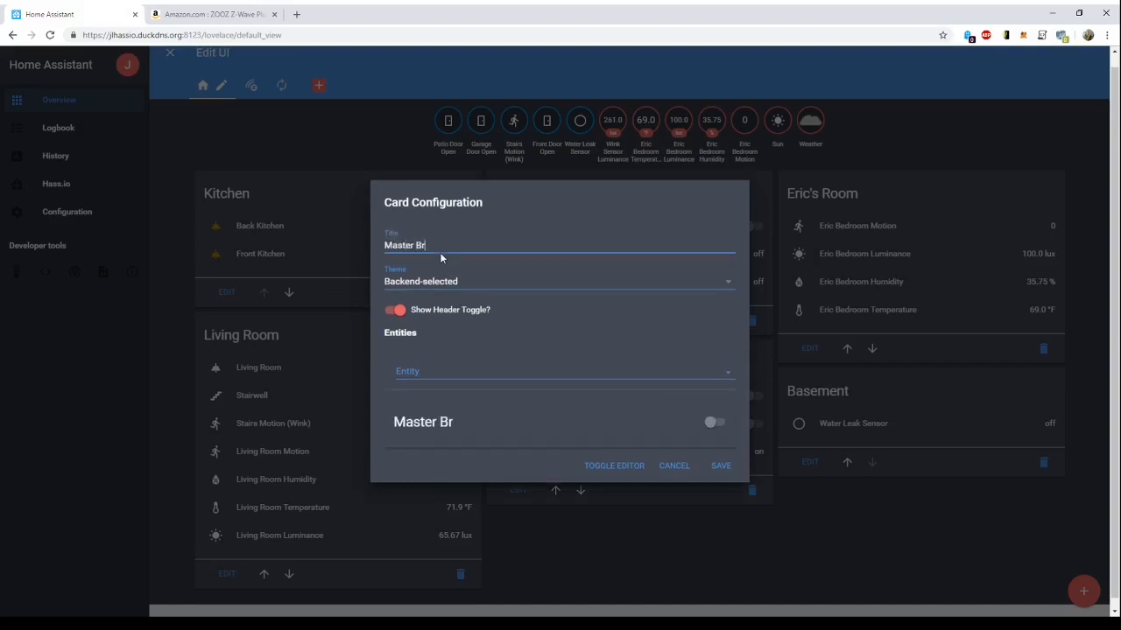
key(BackSpace)
text(edroom)
- Add the Master Bedroom Motion sensor (sensor.zooz_zse40_4in1_sensor_burglar_7) as the first entity of the Master Bedroom card
click(440, 377)
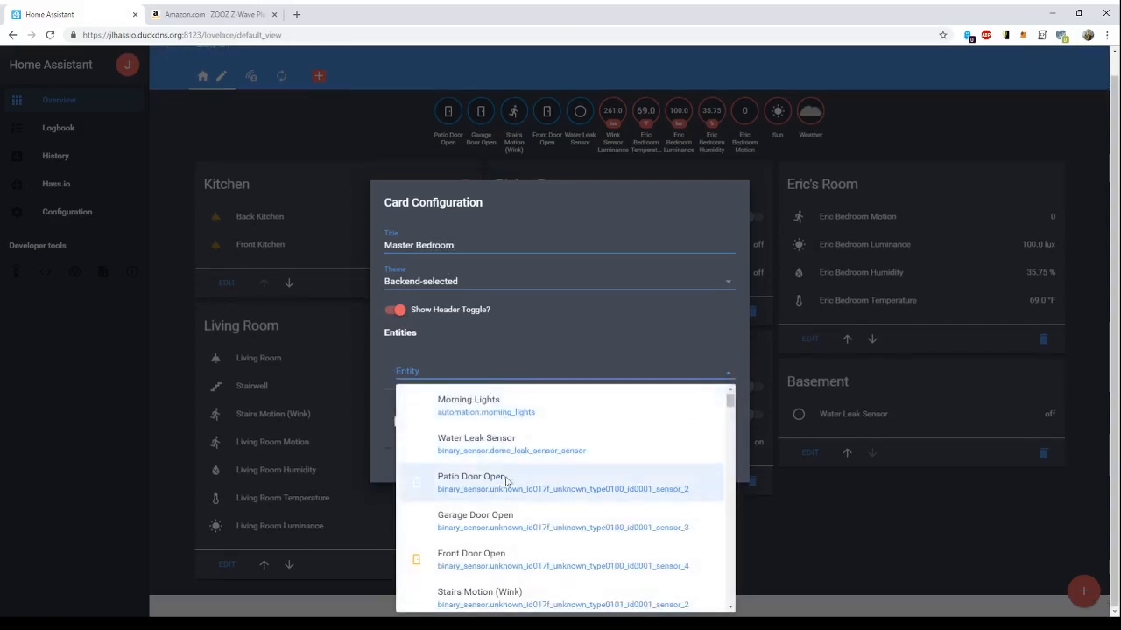
scroll(504, 490, down, 1)
scroll(490, 529, down, 5)
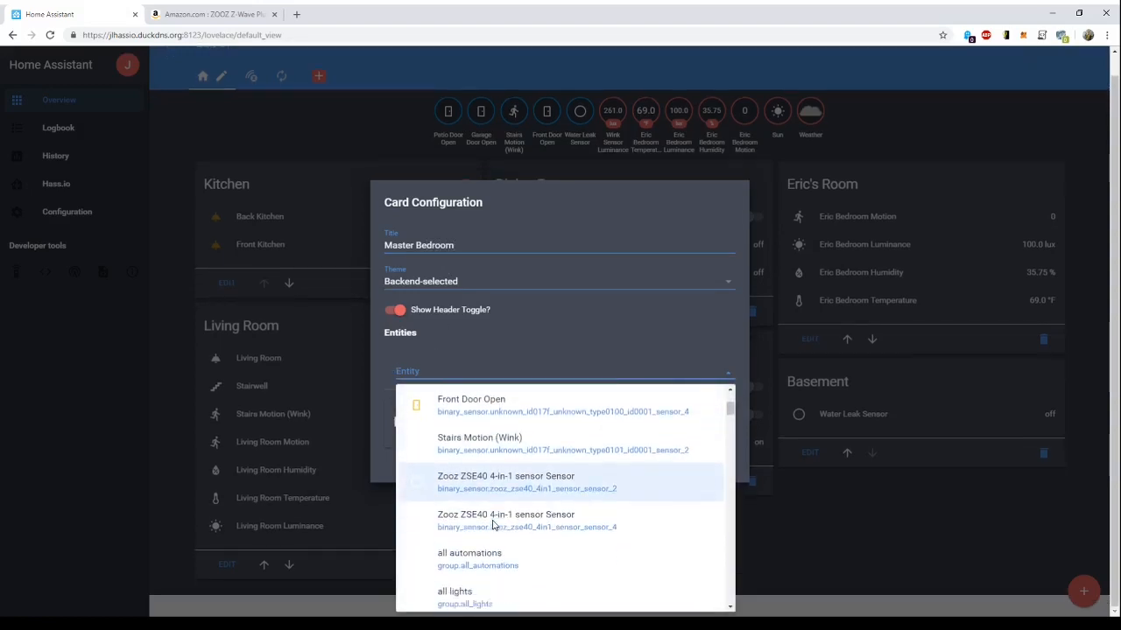
scroll(490, 529, down, 10)
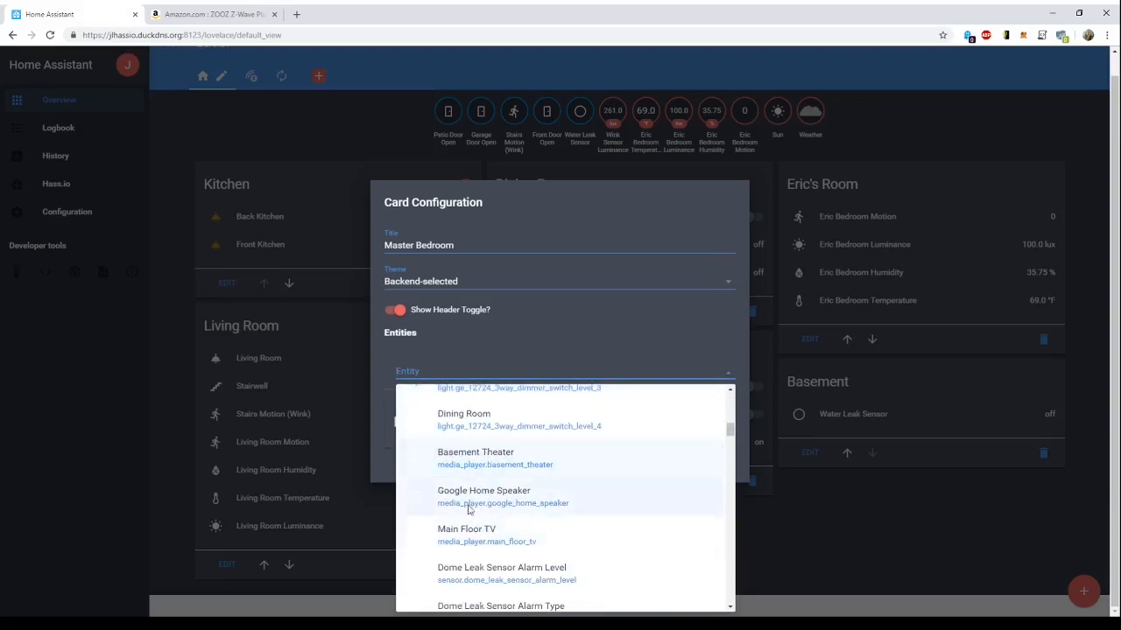
scroll(469, 531, down, 15)
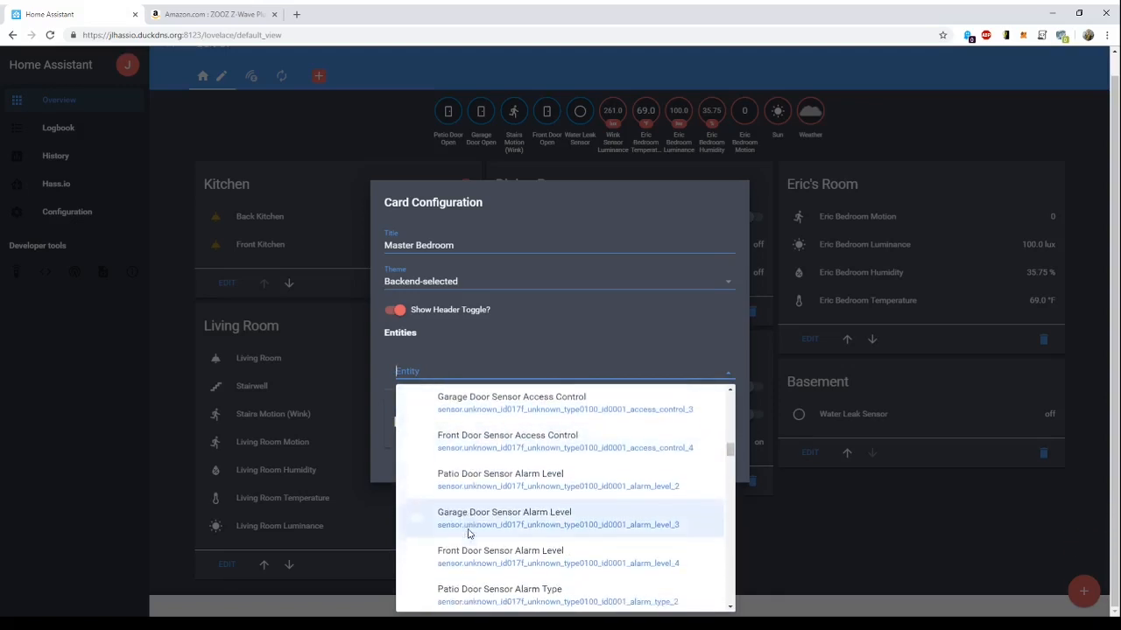
scroll(469, 531, down, 12)
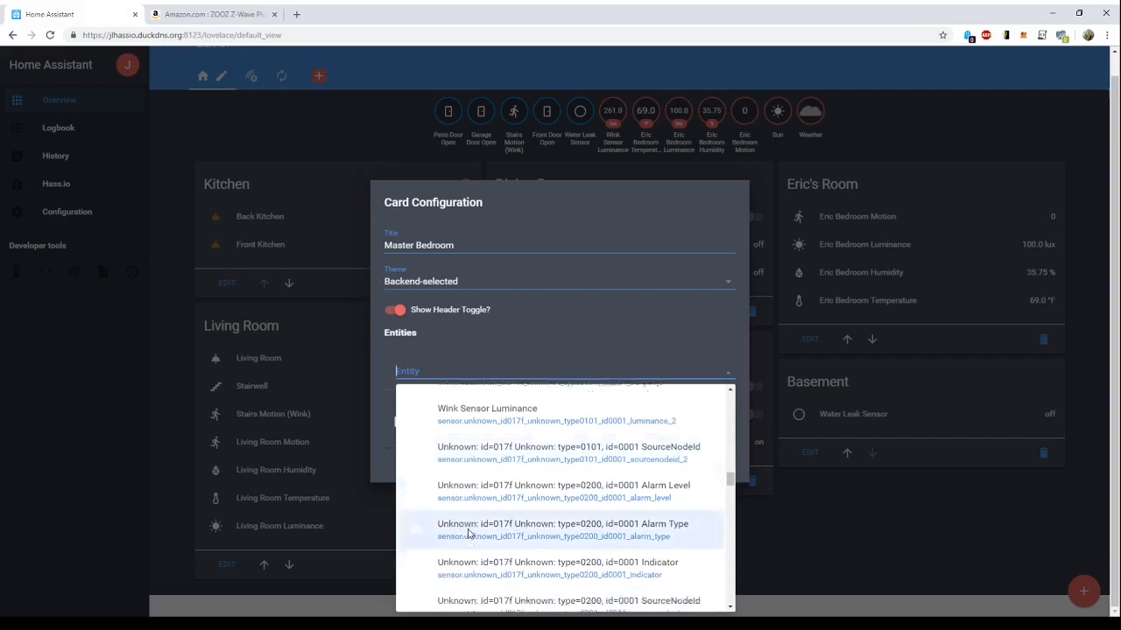
scroll(468, 532, down, 5)
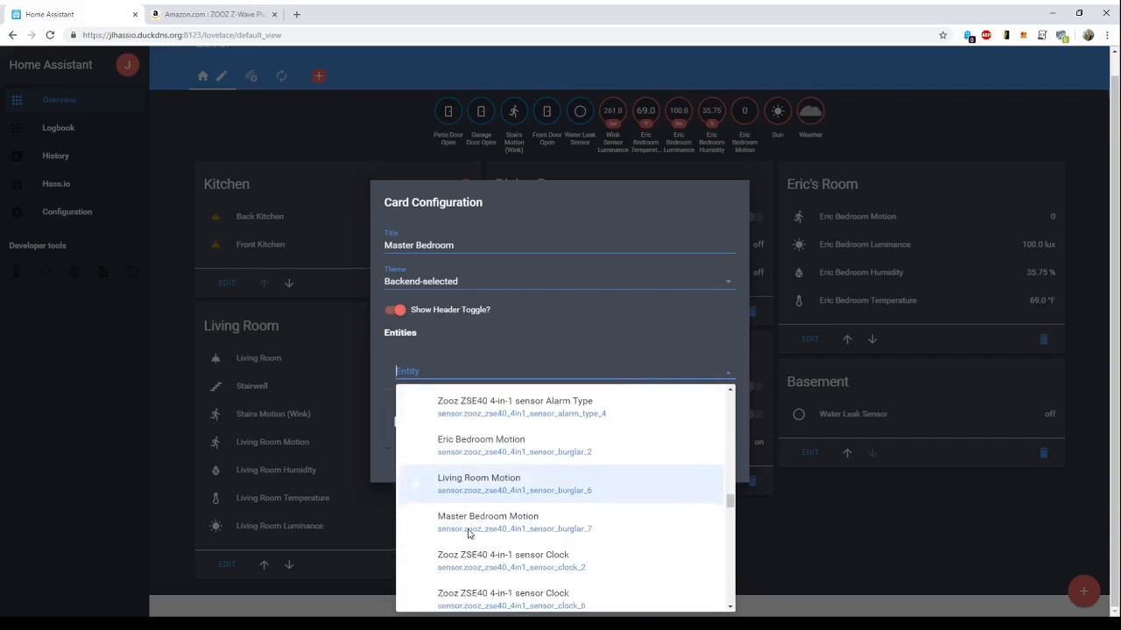
click(473, 522)
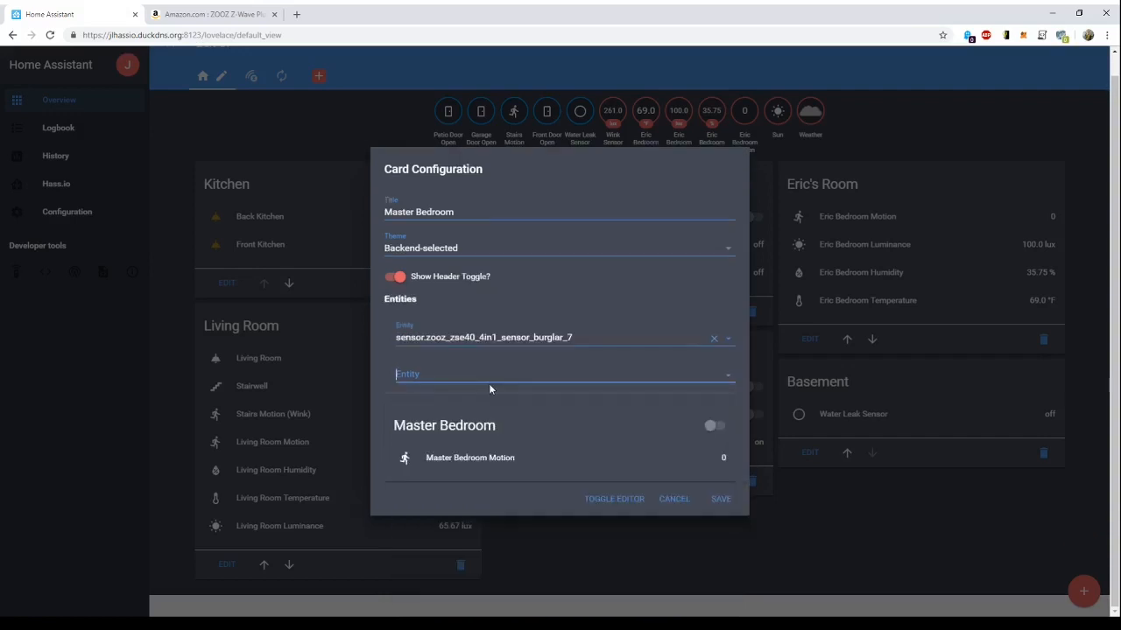
- Add the Master Bedroom Luminance sensor (sensor.zooz_zse40_4in1_sensor_luminance_7) as the card's second entity
click(486, 374)
scroll(507, 472, down, 3)
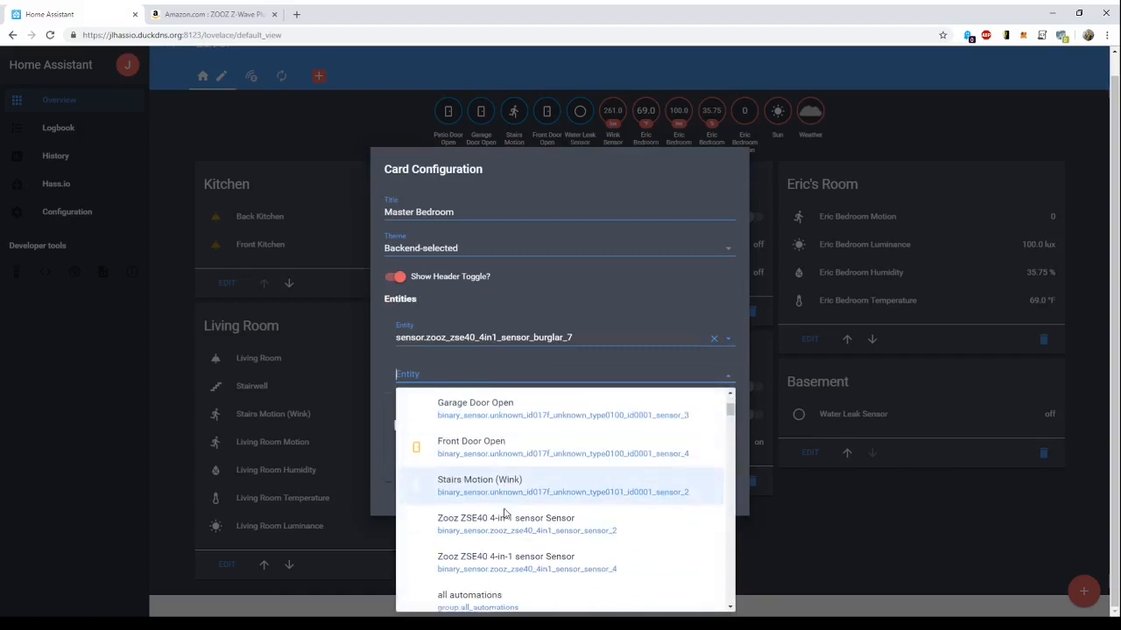
scroll(503, 517, down, 15)
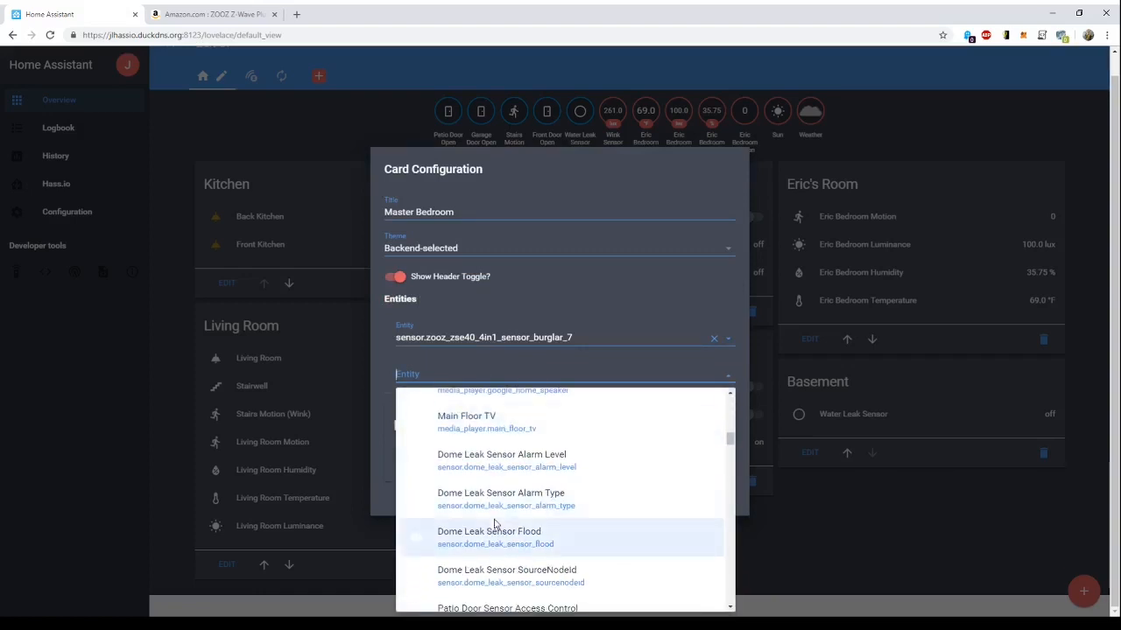
scroll(494, 523, down, 8)
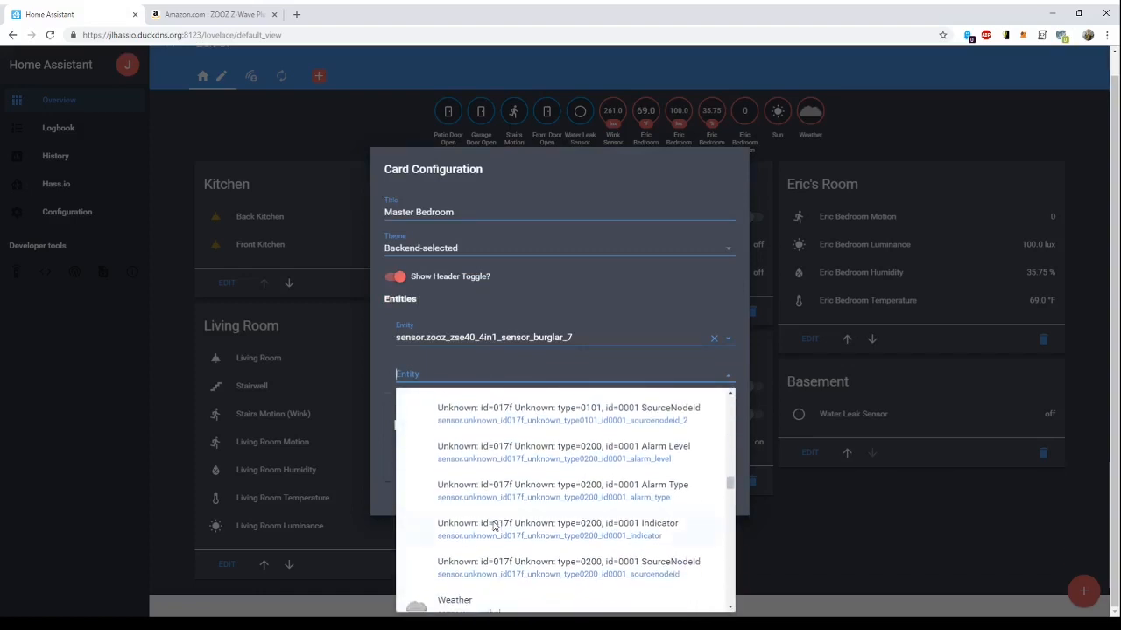
scroll(495, 527, down, 5)
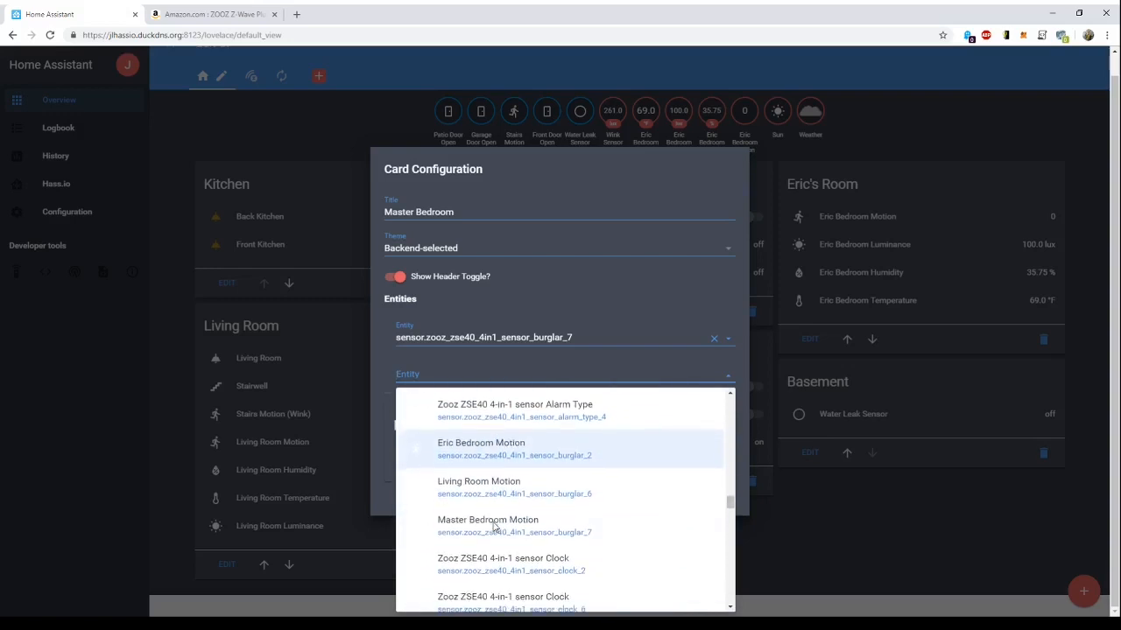
scroll(495, 526, down, 5)
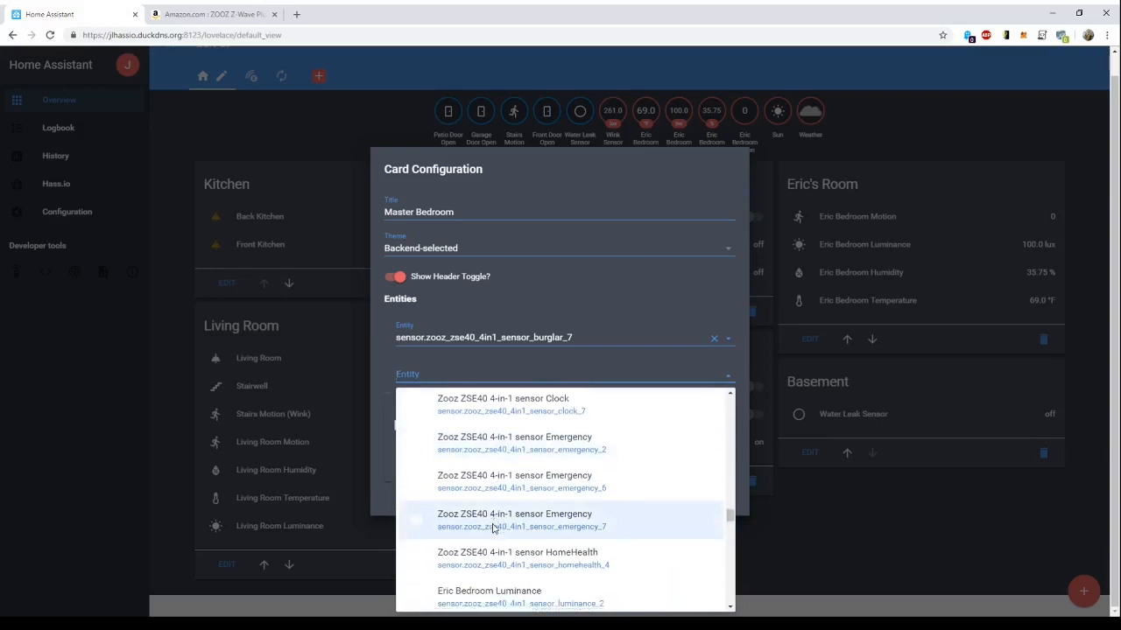
scroll(494, 527, down, 1)
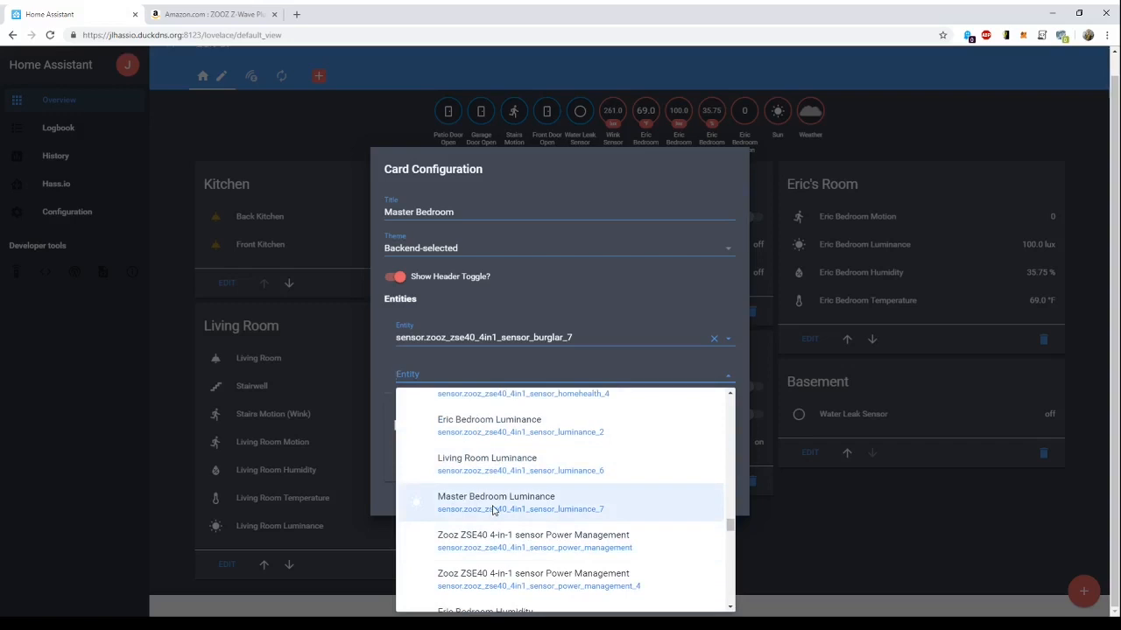
click(493, 508)
- Add the Master Bedroom Humidity sensor (sensor.zooz_zse40_4in1_sensor_relative_humidity_7) as the card's third entity
click(486, 380)
scroll(484, 534, down, 10)
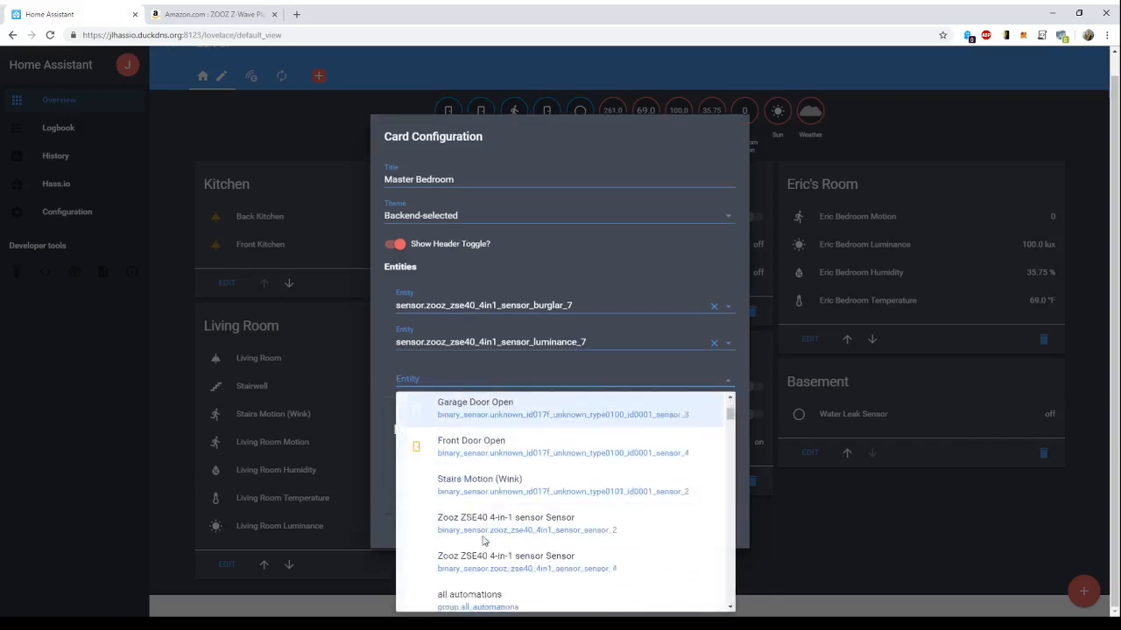
scroll(483, 541, down, 5)
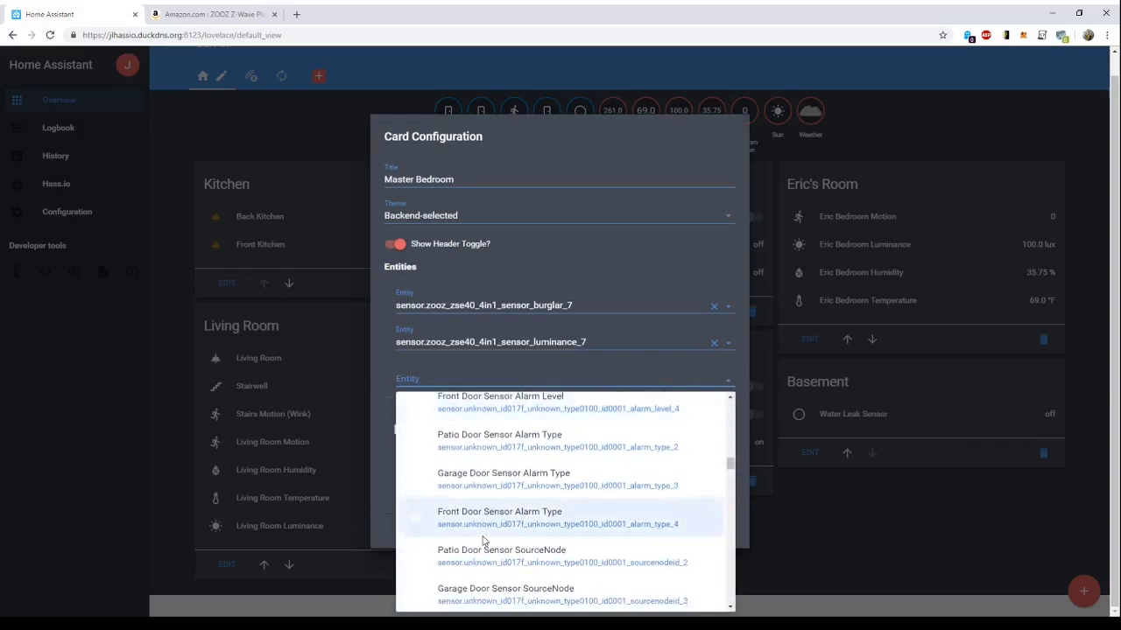
scroll(482, 543, down, 7)
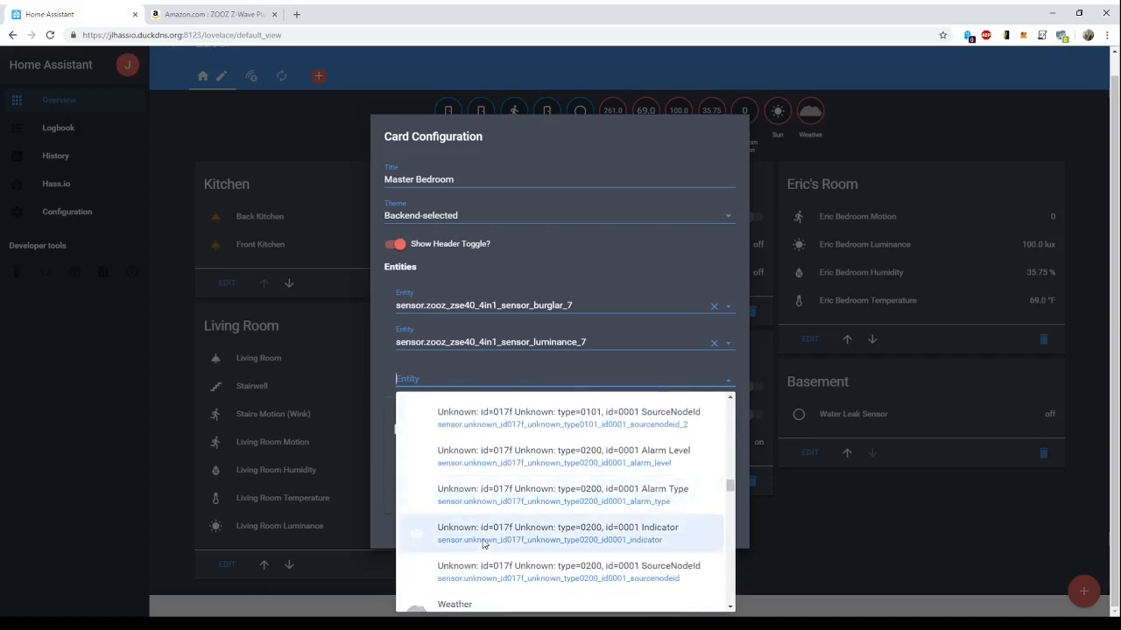
scroll(482, 543, down, 8)
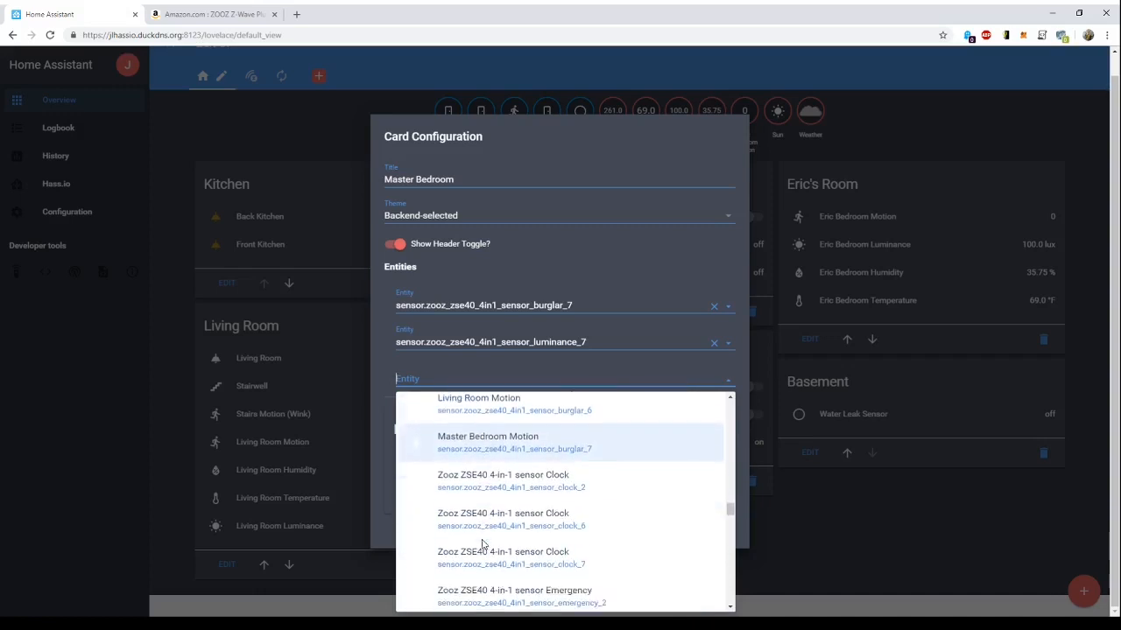
scroll(482, 544, down, 5)
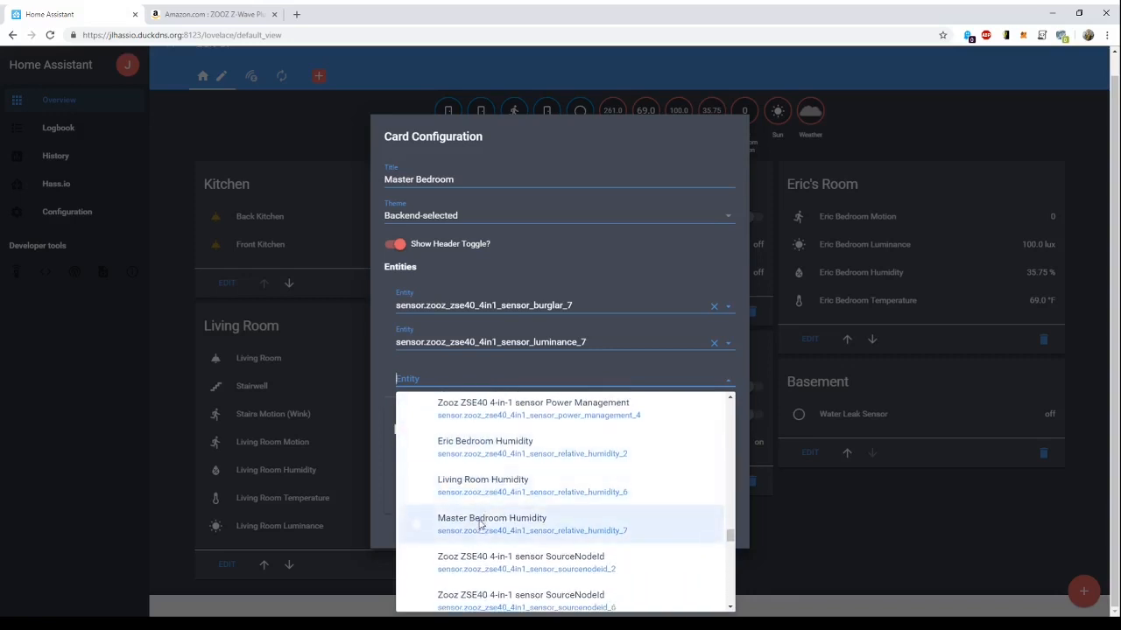
click(487, 523)
- Add the Master Bedroom Temperature sensor (sensor.zooz_zse40_4in1_sensor_temperature_7) as the fourth entity, and save the card with its header toggle turned off
click(477, 394)
scroll(500, 542, down, 10)
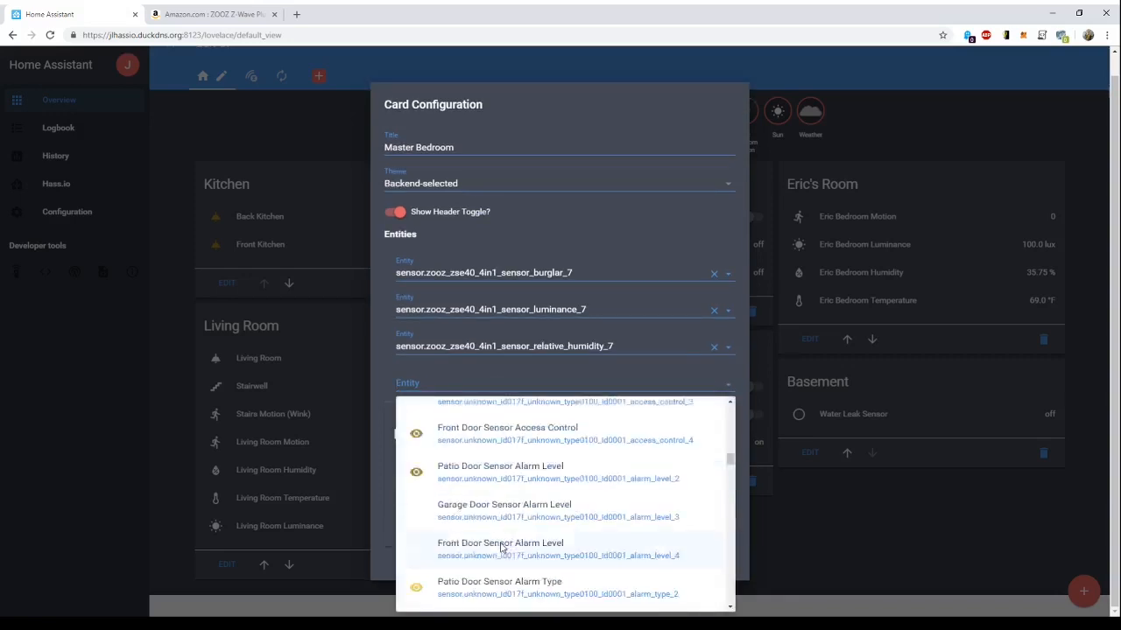
scroll(501, 540, up, 8)
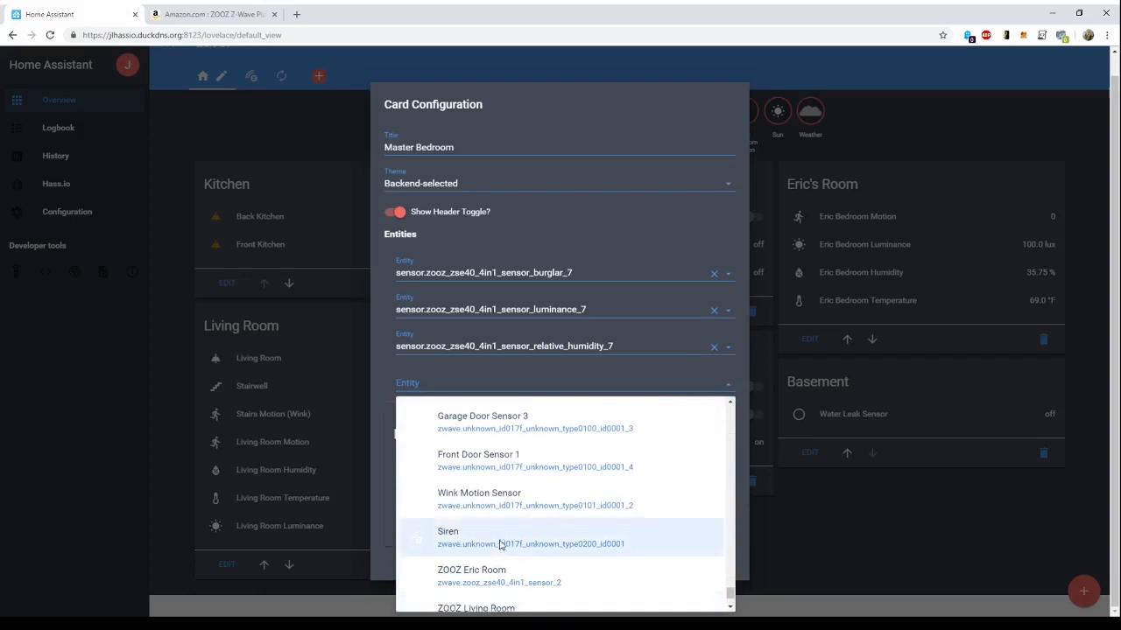
scroll(500, 544, up, 8)
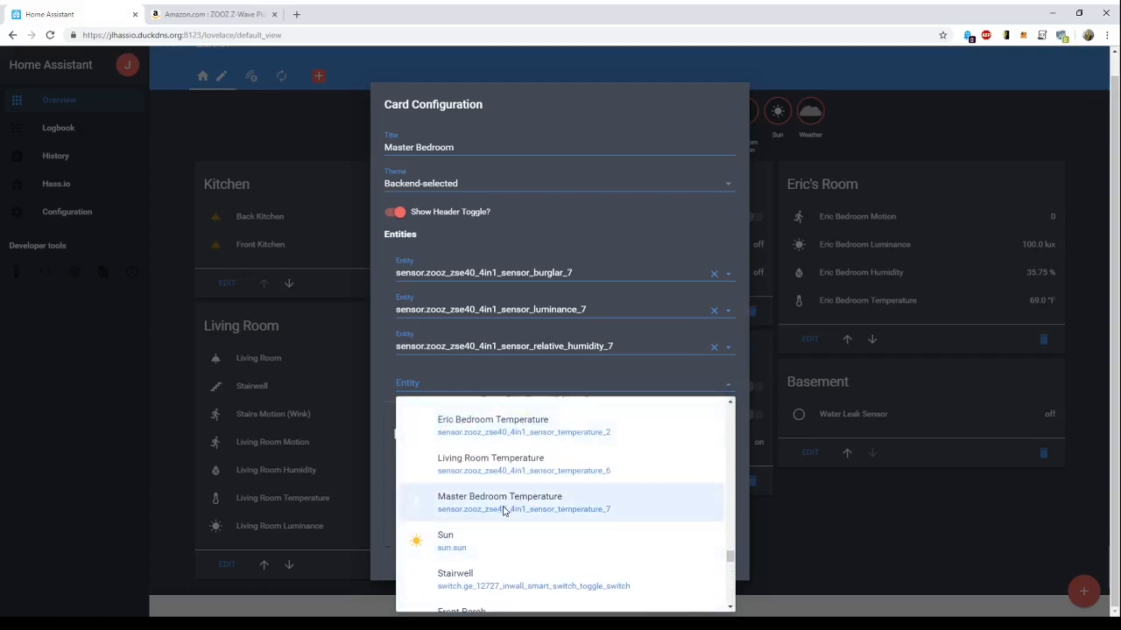
click(504, 511)
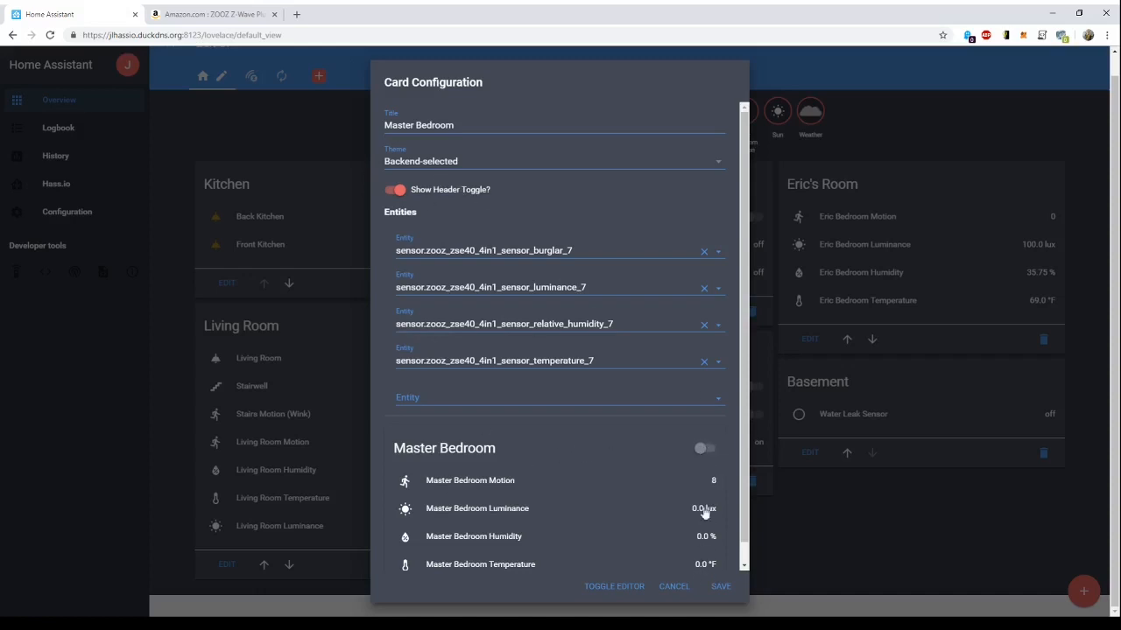
click(395, 191)
click(721, 587)
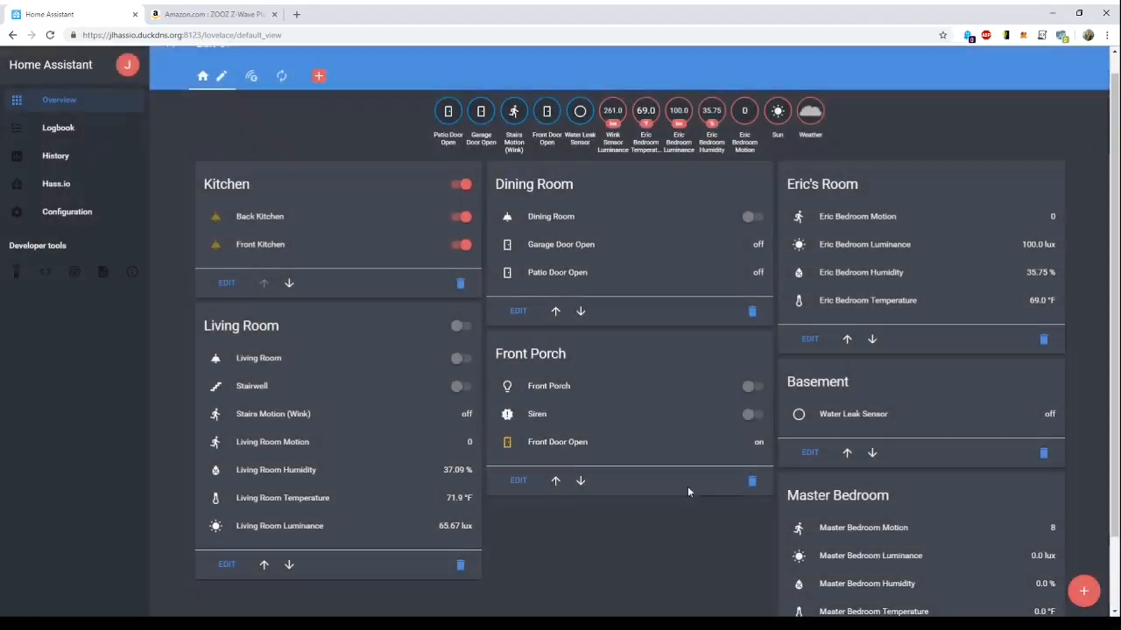
- Move the Master Bedroom card up one position so that it comes before the Basement card
scroll(732, 530, down, 1)
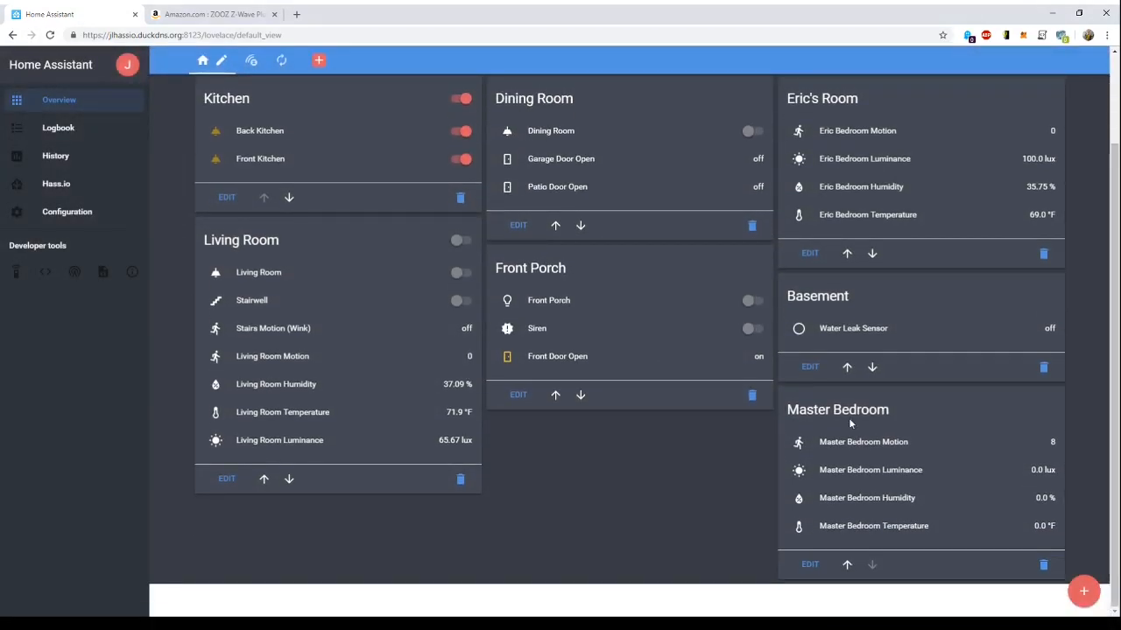
click(846, 565)
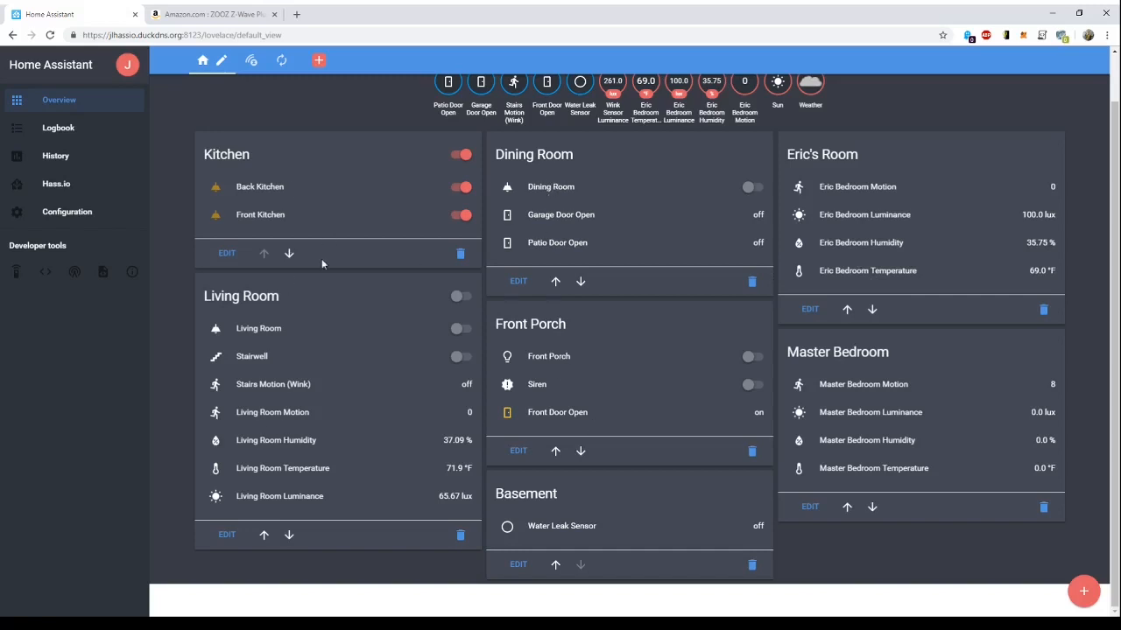
click(264, 536)
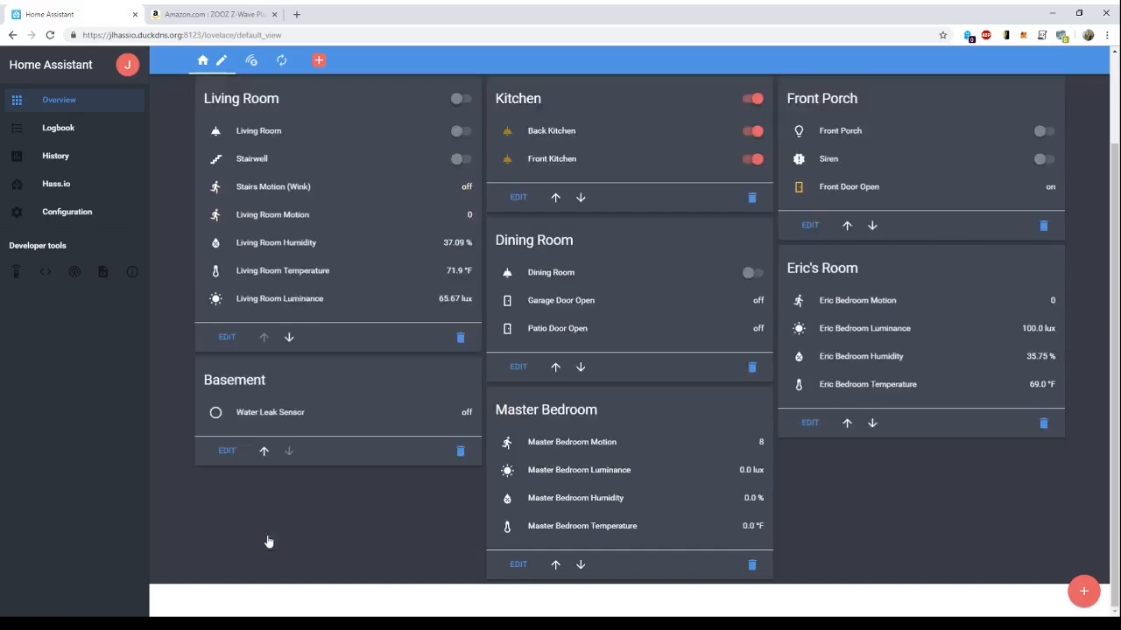
scroll(416, 448, up, 1)
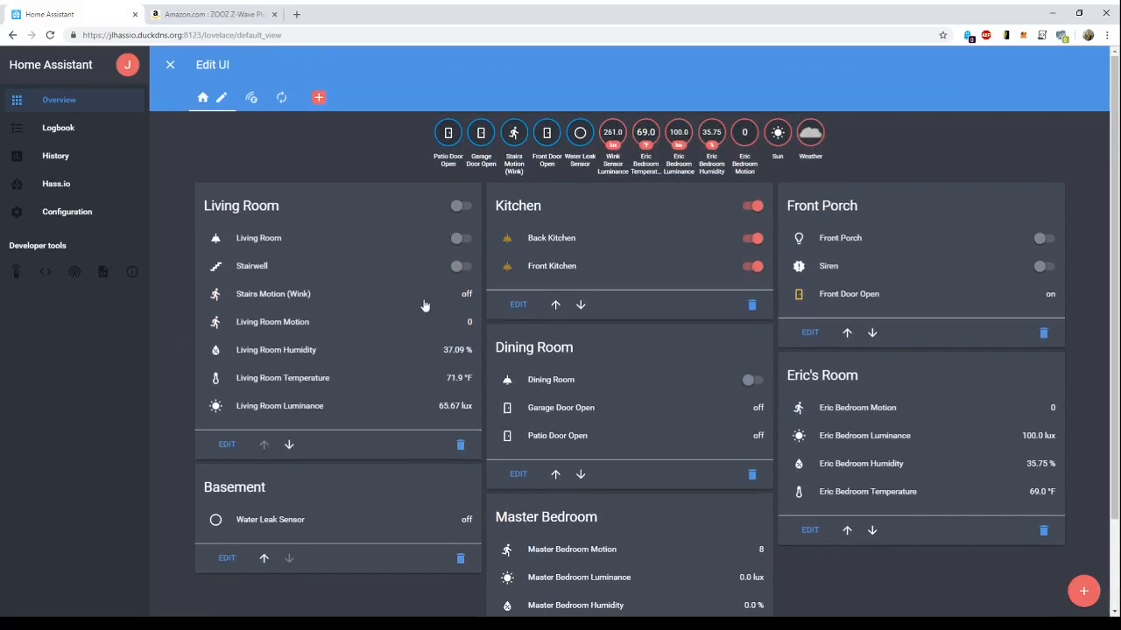
click(289, 447)
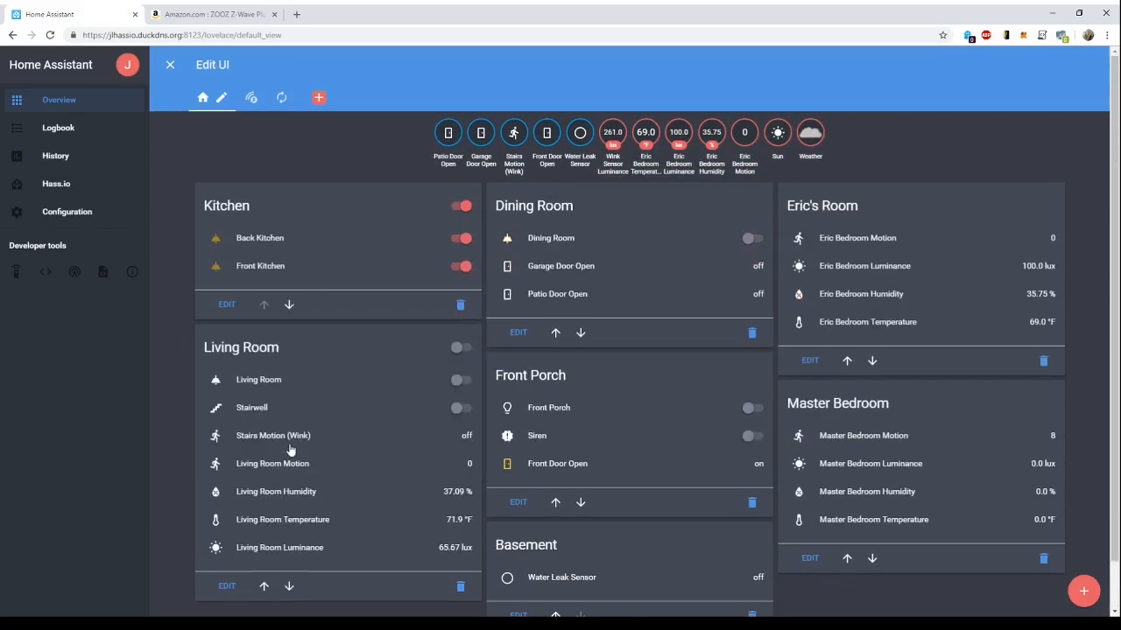
- Review the card arrangement and close the dashboard's edit mode
scroll(356, 380, down, 1)
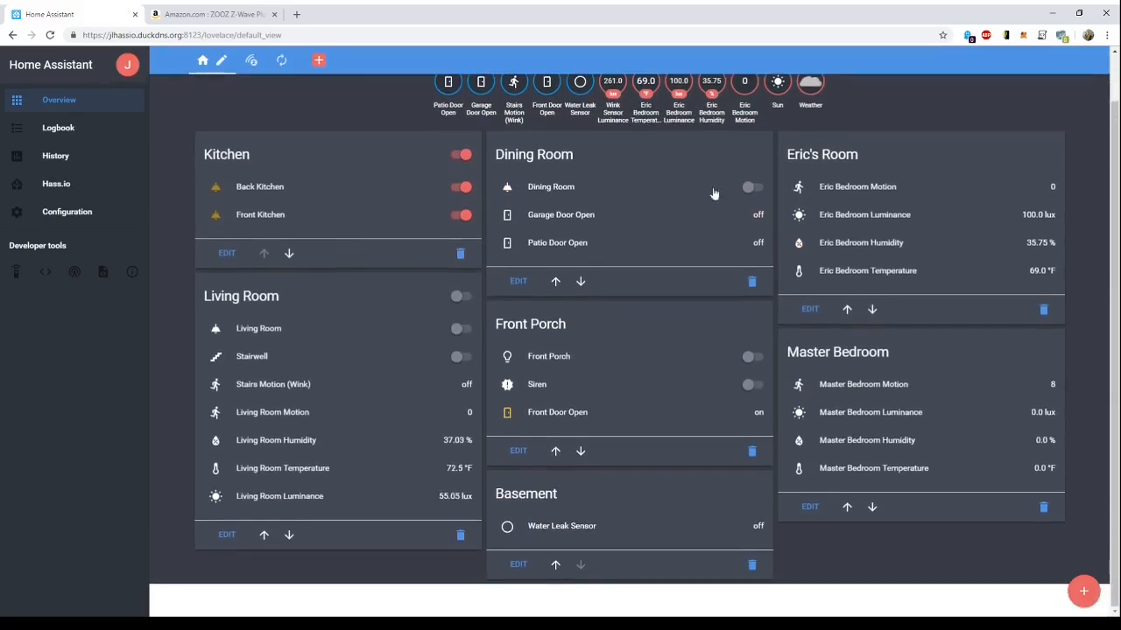
scroll(324, 138, up, 1)
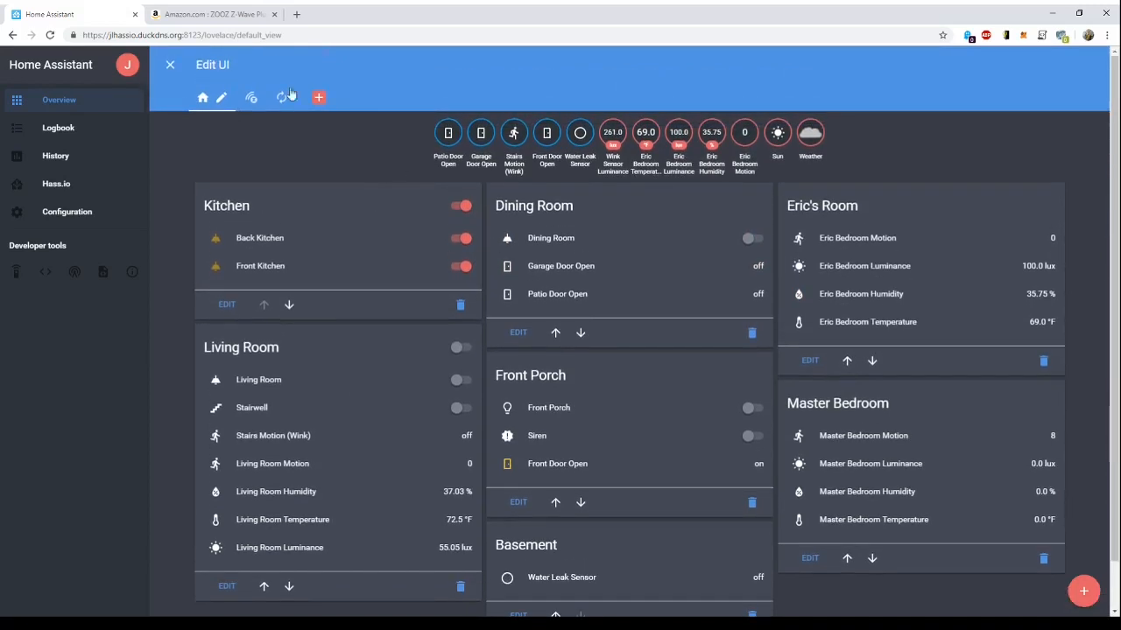
click(172, 69)
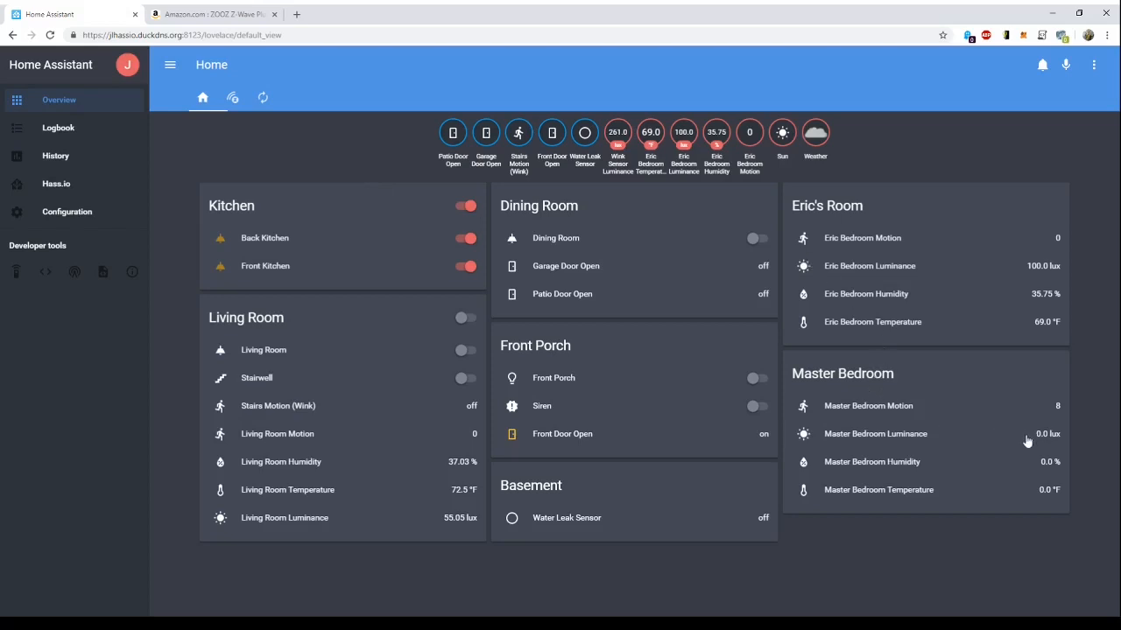
- Examine the history details of the Master Bedroom Temperature sensor and the Living Room Humidity sensor, closing each one
click(912, 491)
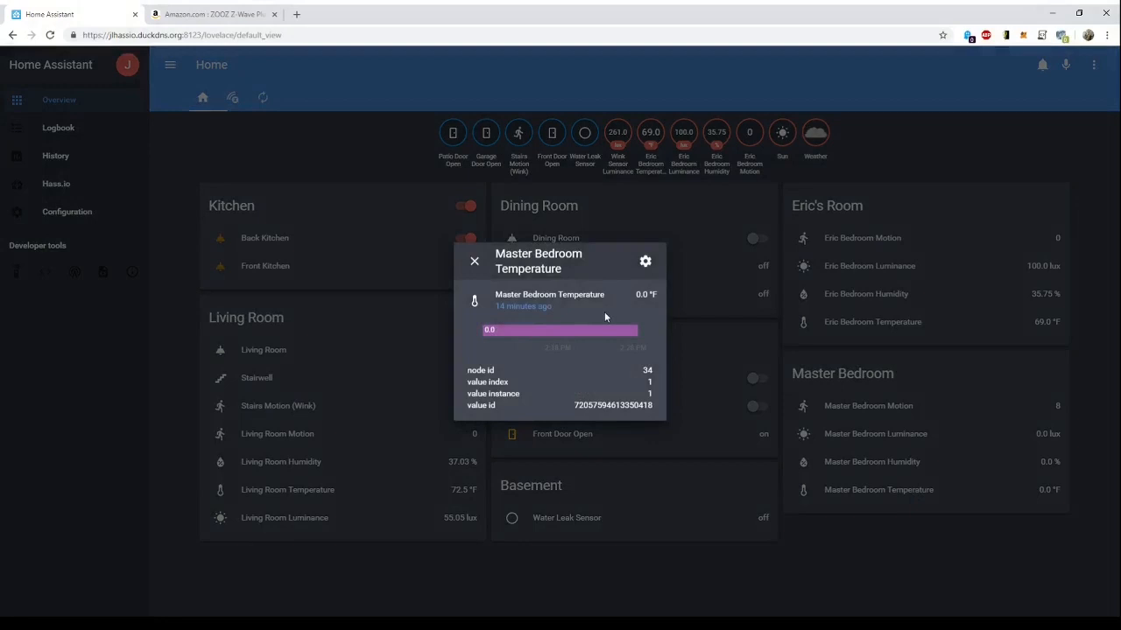
click(474, 261)
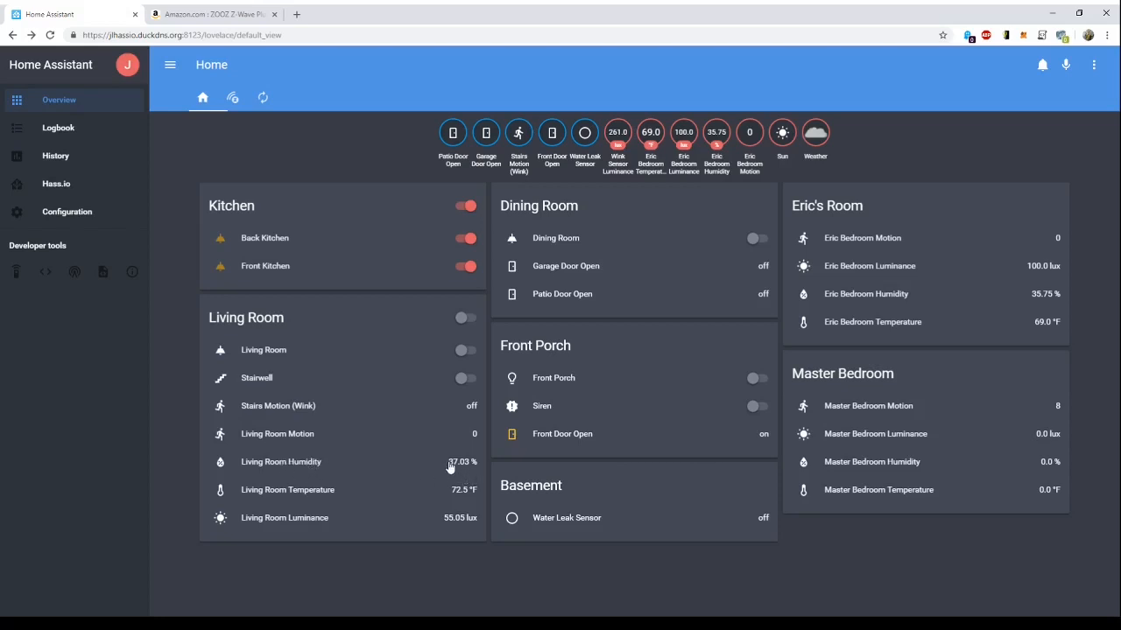
click(322, 464)
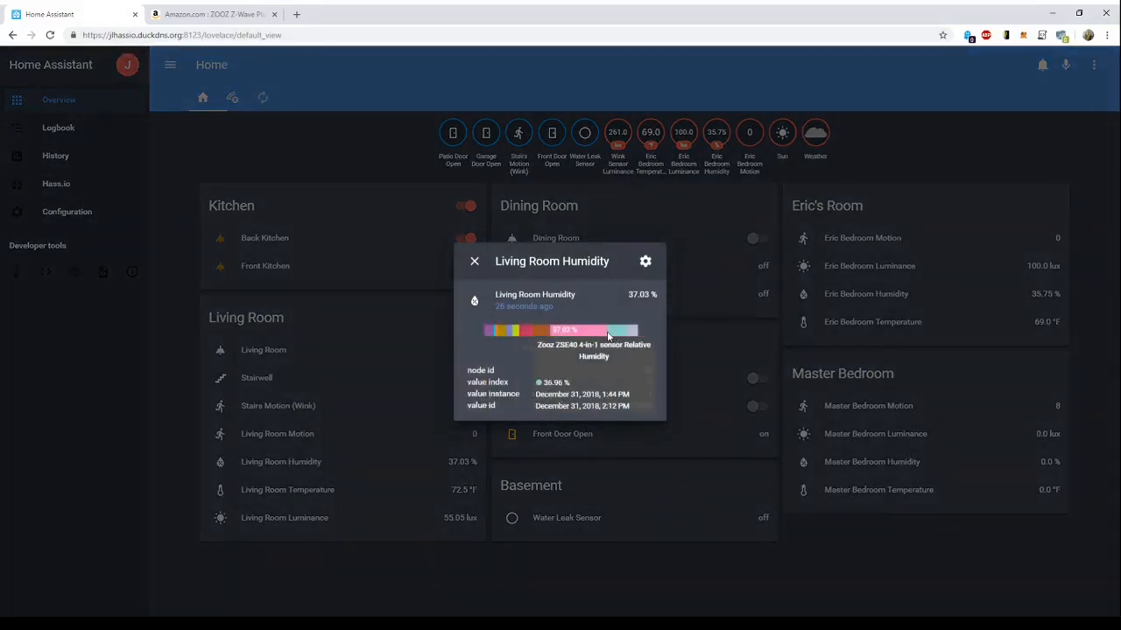
click(475, 263)
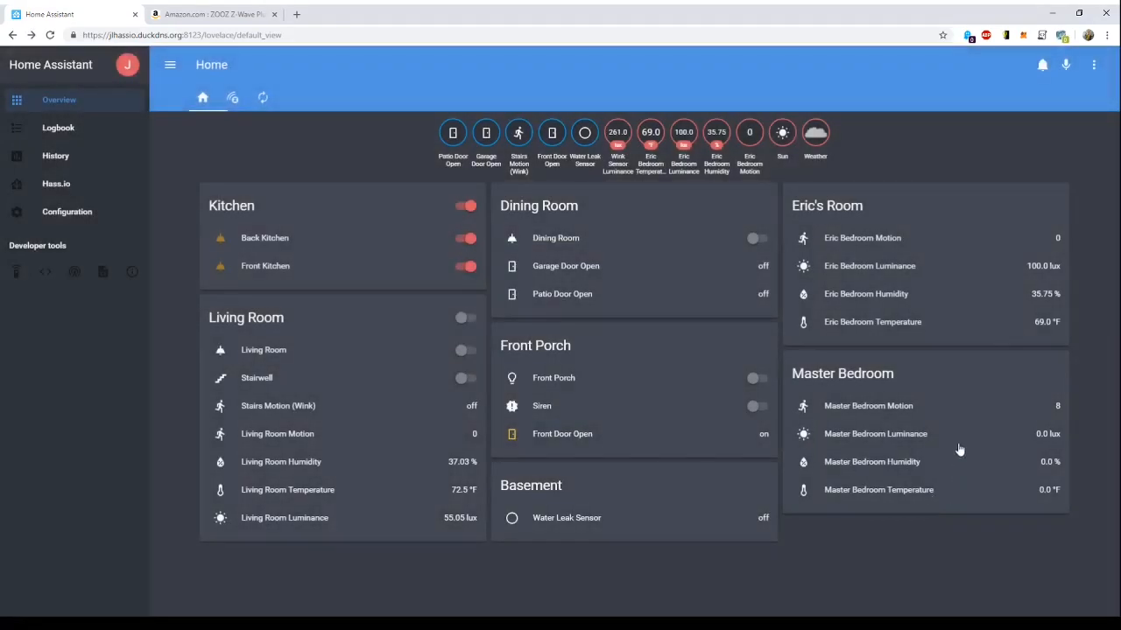